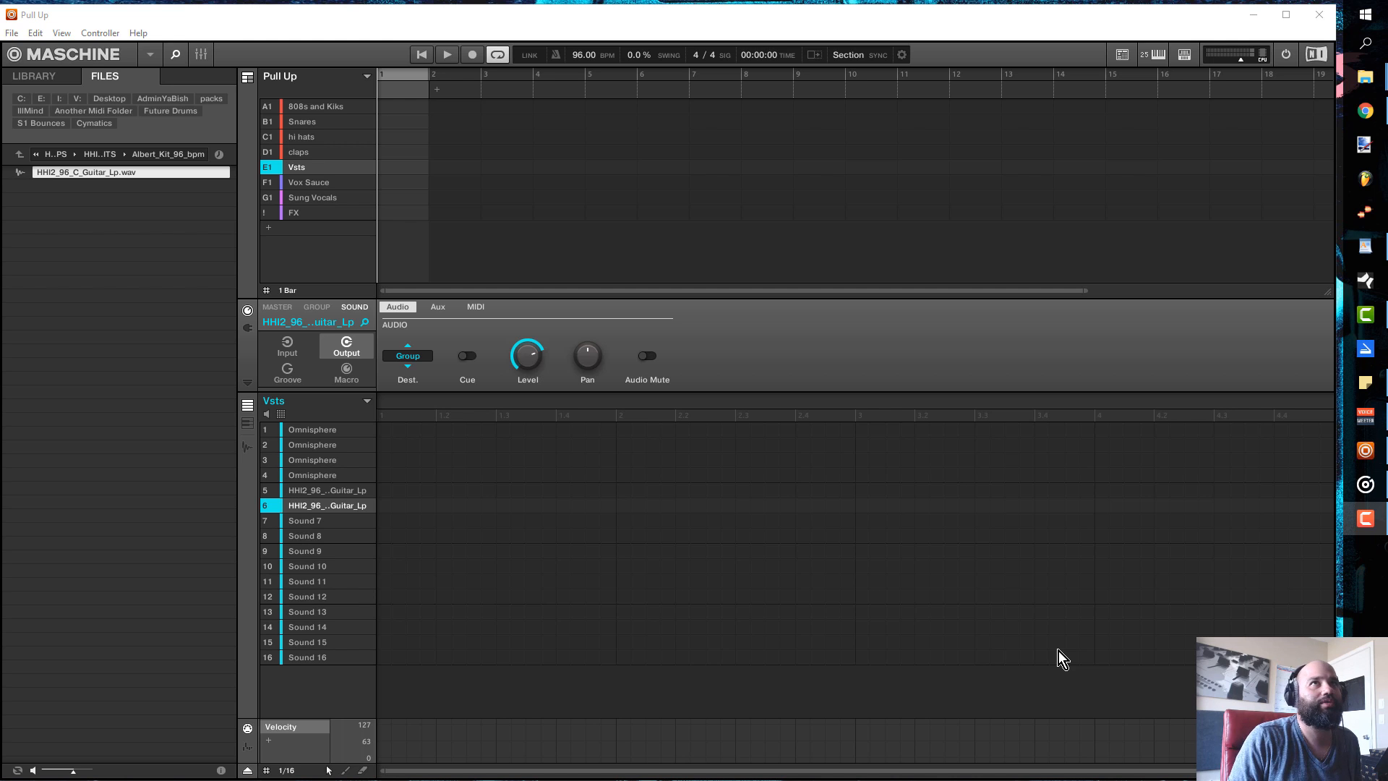
pyautogui.click(1256, 14)
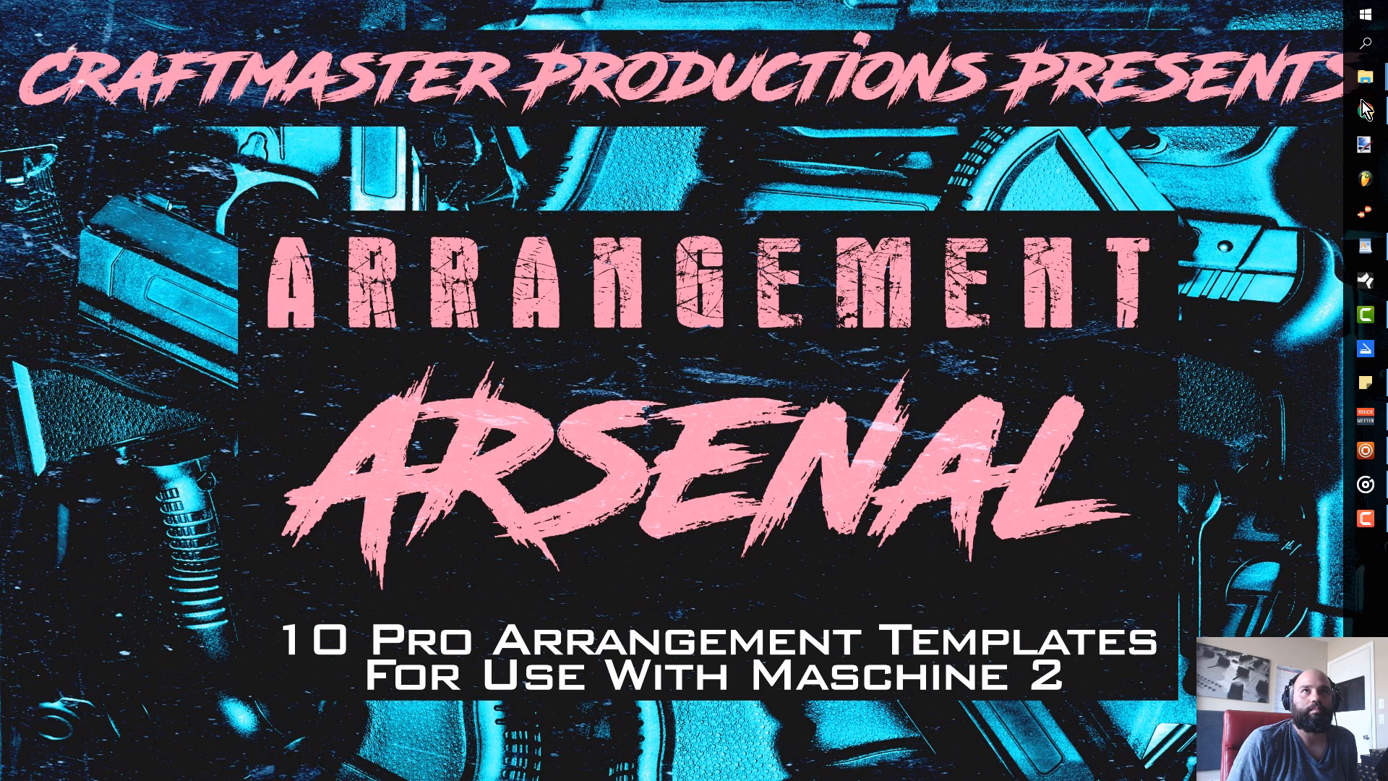
pyautogui.moveTo(1366, 119)
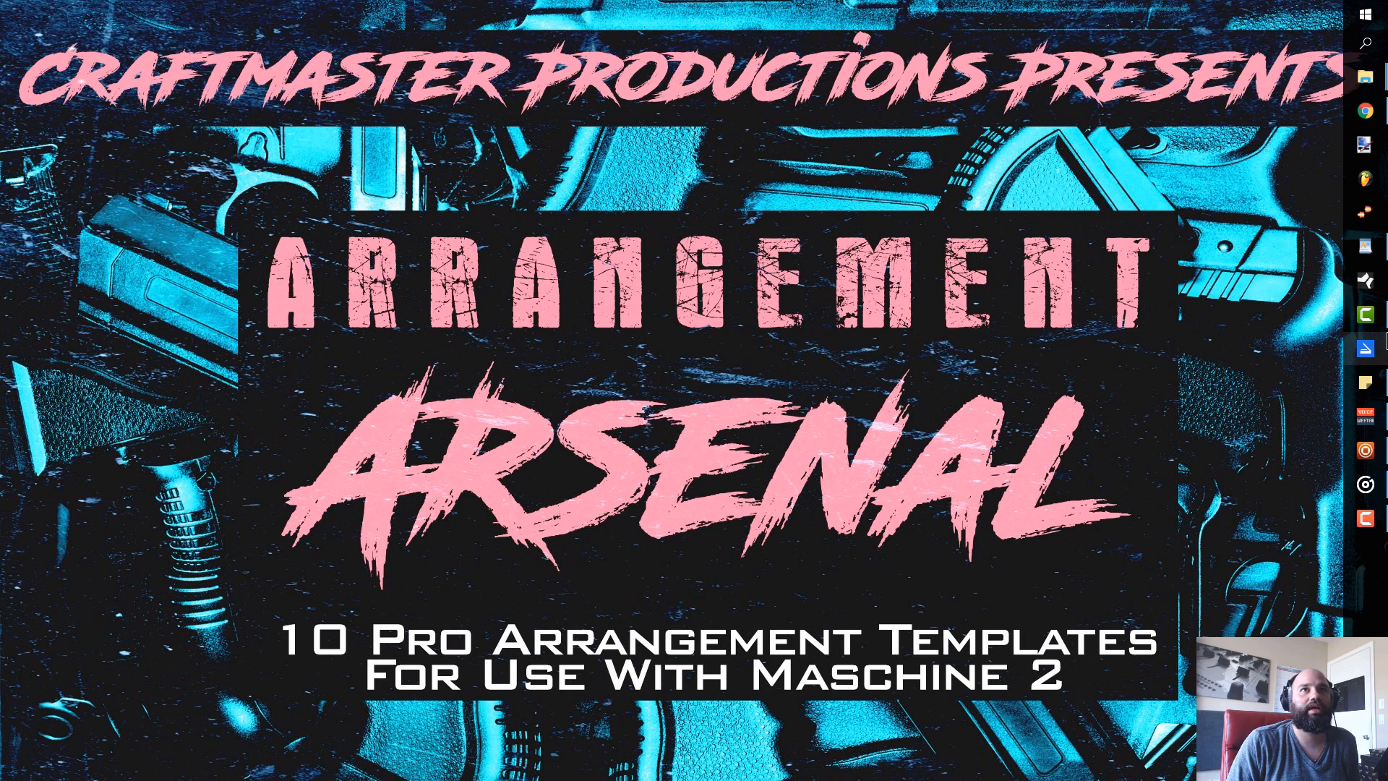
pyautogui.click(1365, 450)
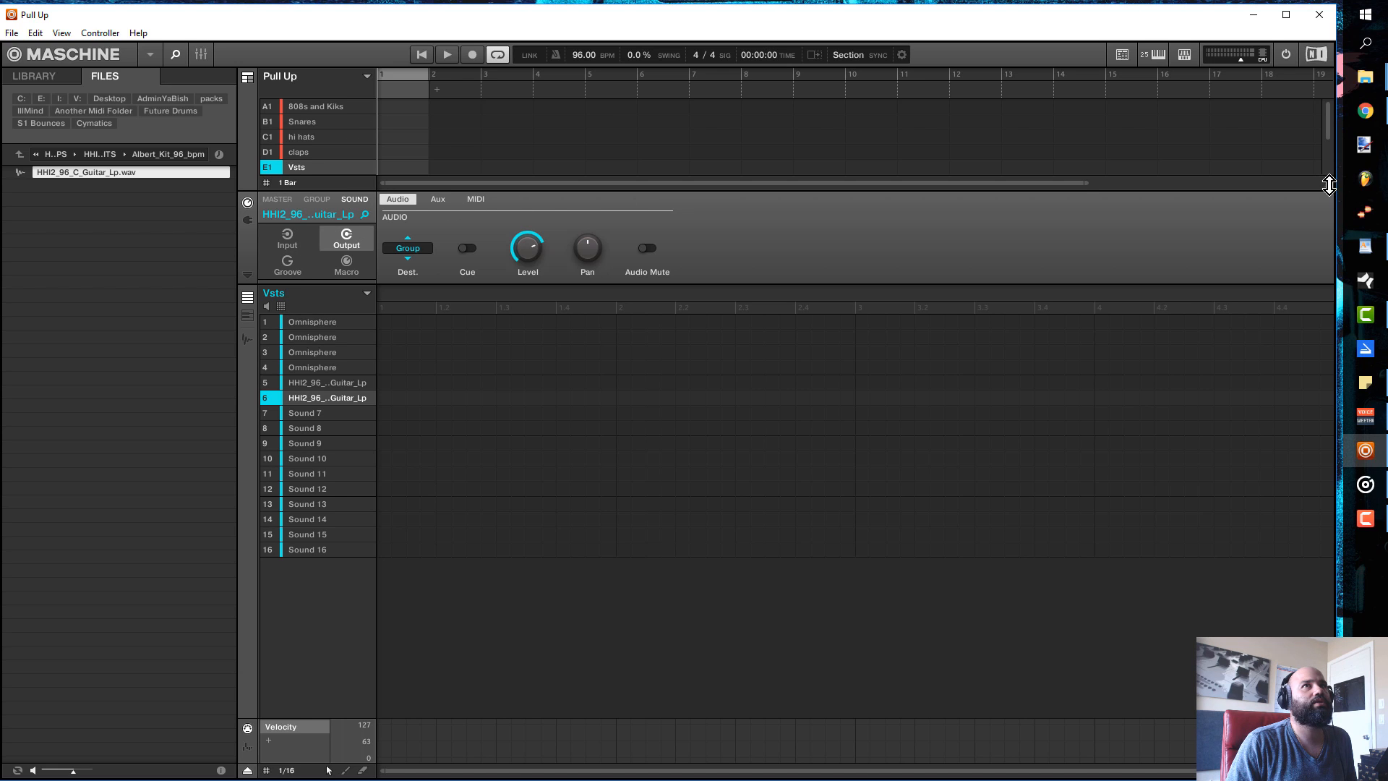
# - Enlarge the arranger area and look through the sounds in the 808s and Kiks, Snares, hi hats and Vsts groups
pyautogui.moveTo(1329, 186); pyautogui.dragTo(1327, 272)
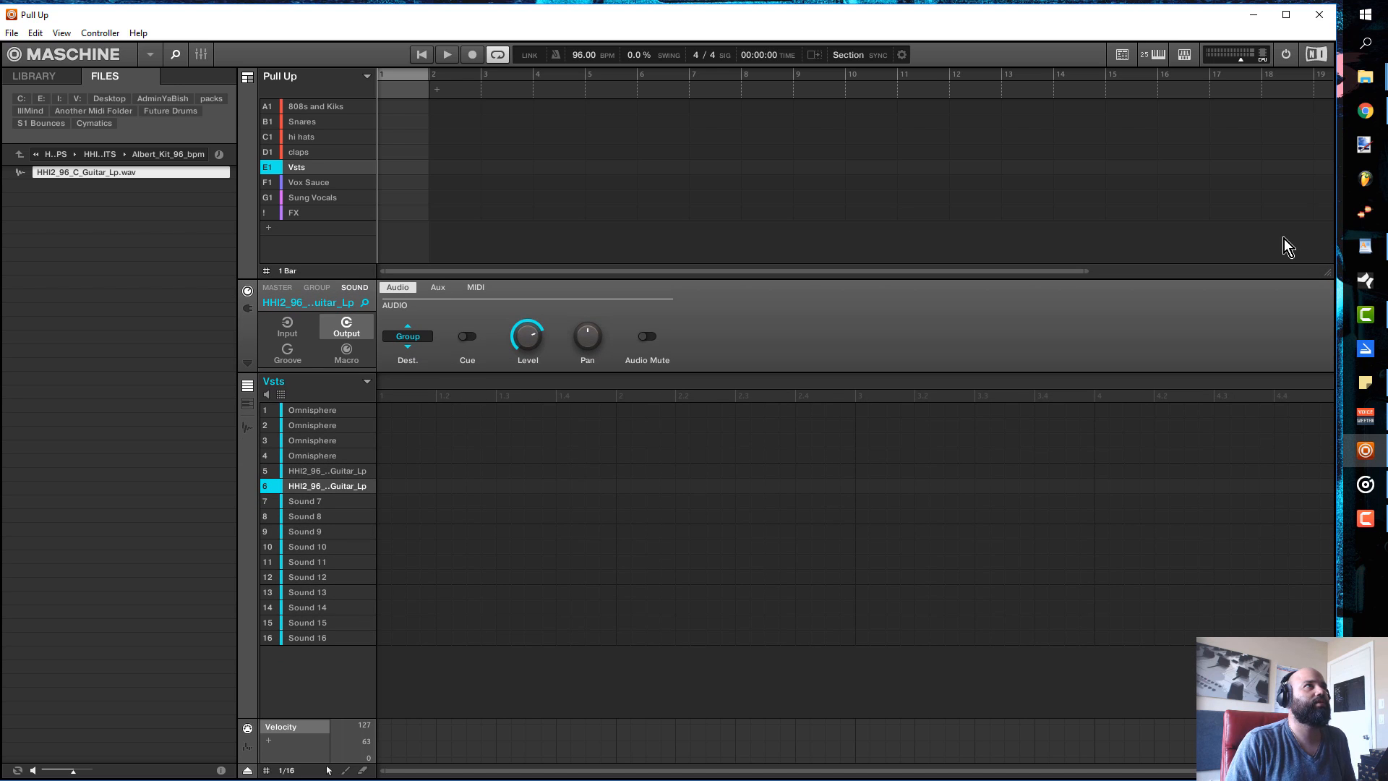
pyautogui.click(302, 108)
pyautogui.click(304, 121)
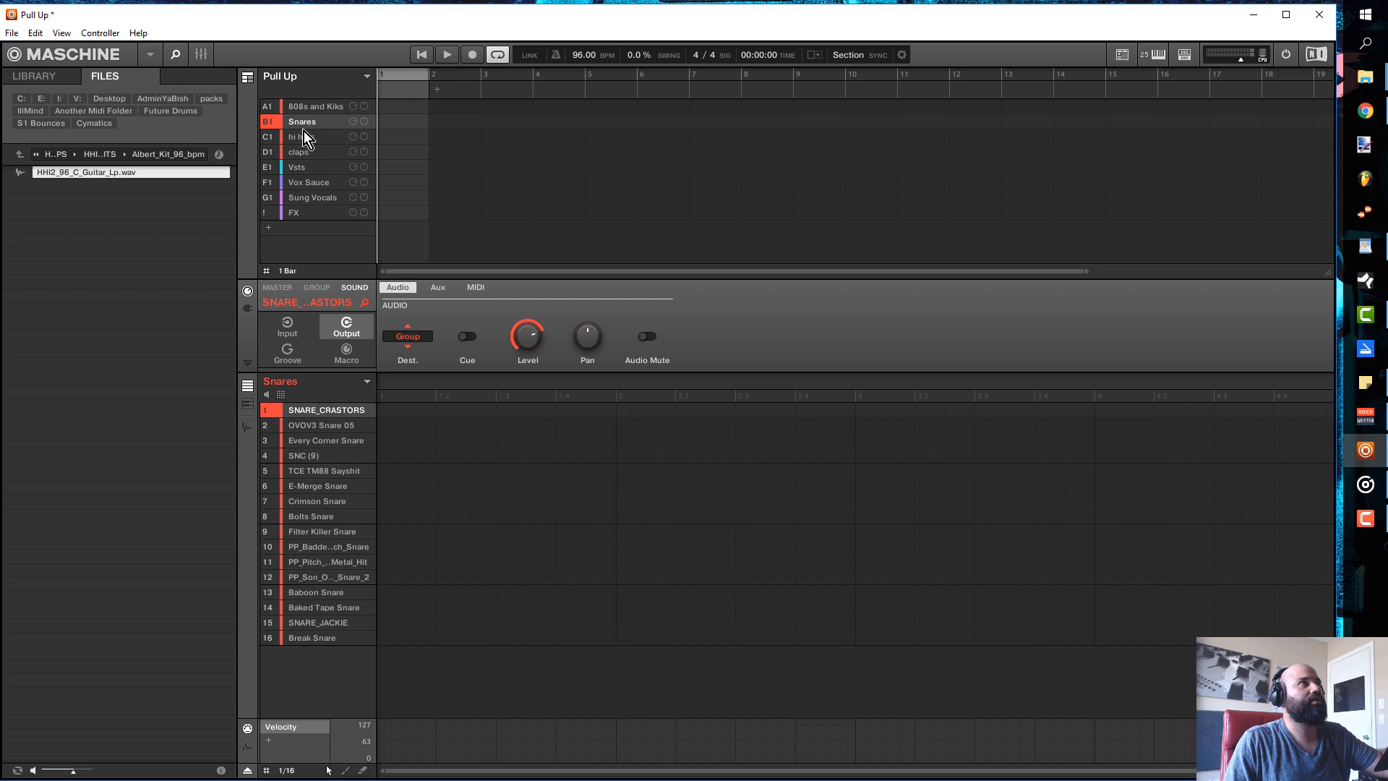
pyautogui.click(304, 137)
pyautogui.click(305, 165)
pyautogui.click(308, 109)
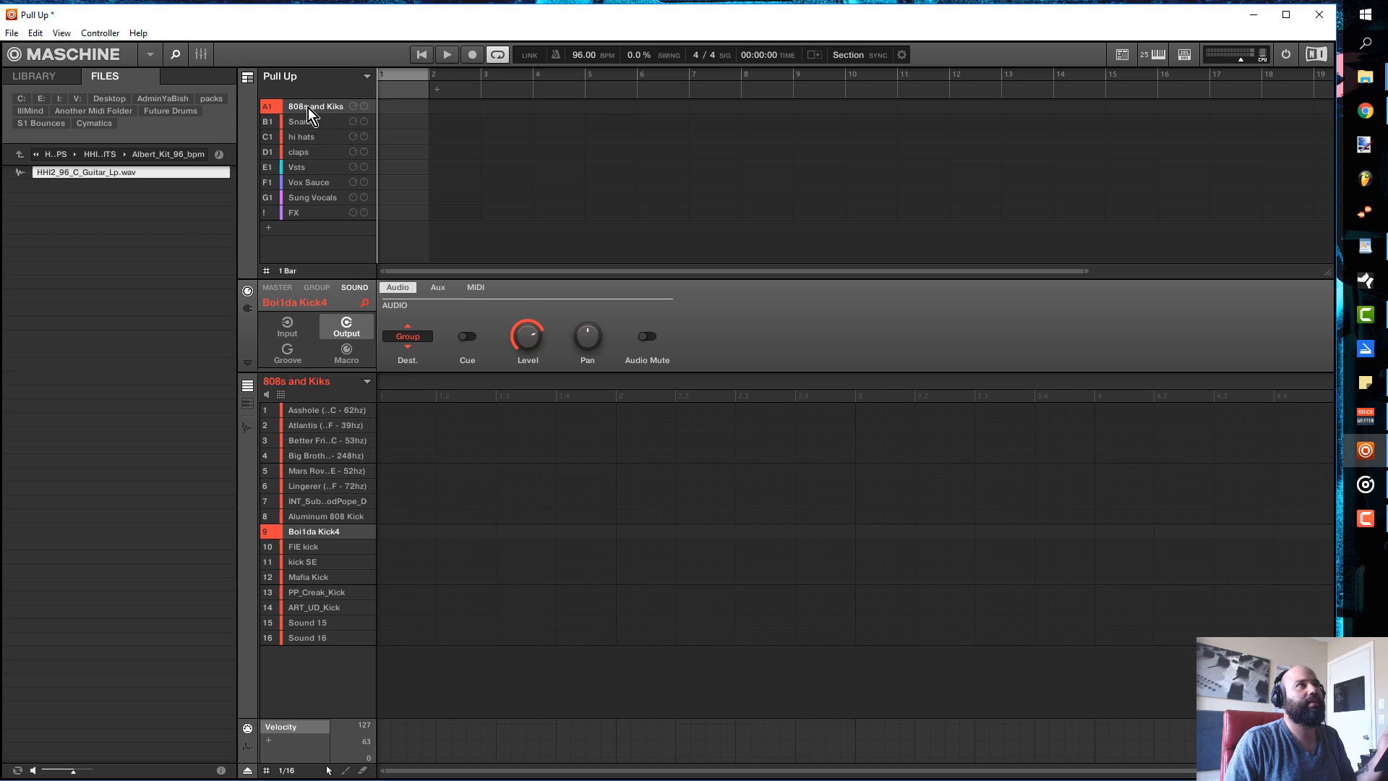
pyautogui.click(307, 123)
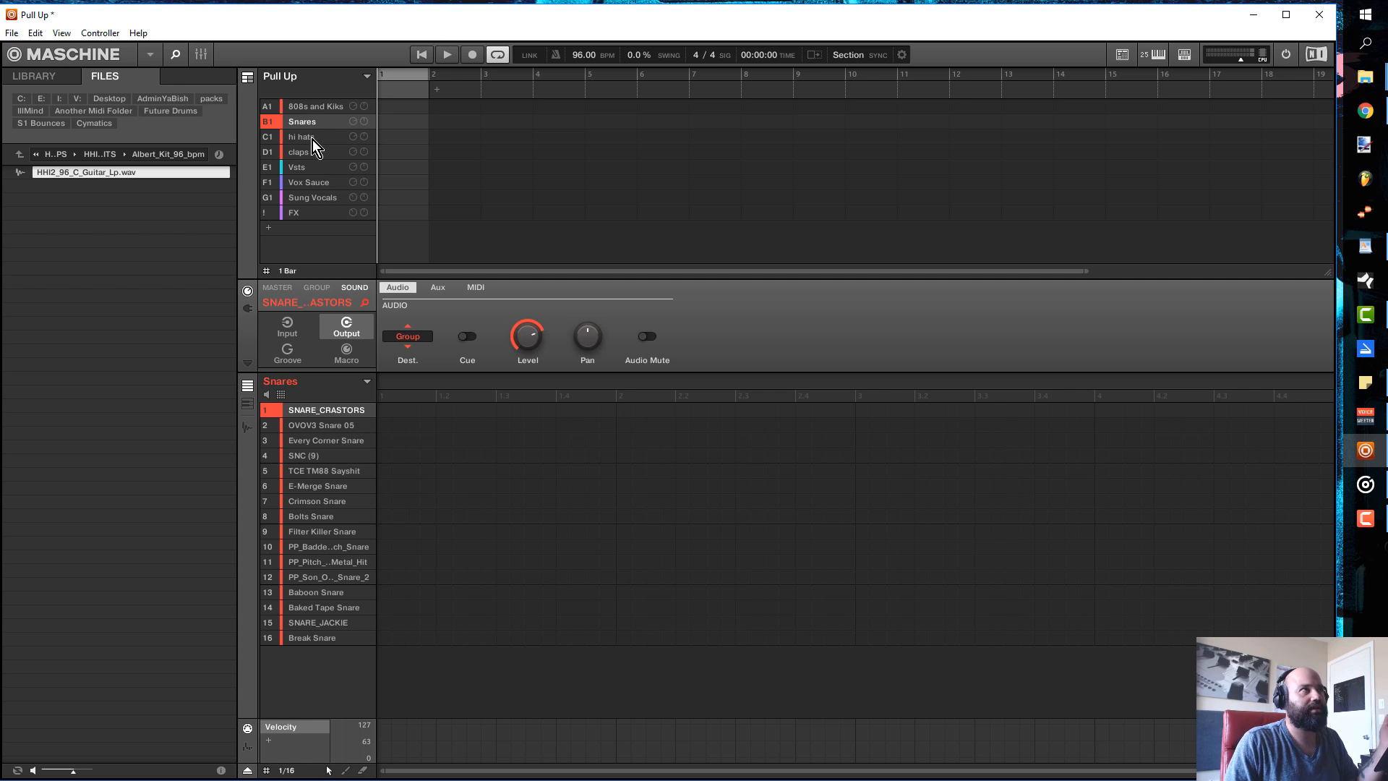
pyautogui.click(315, 168)
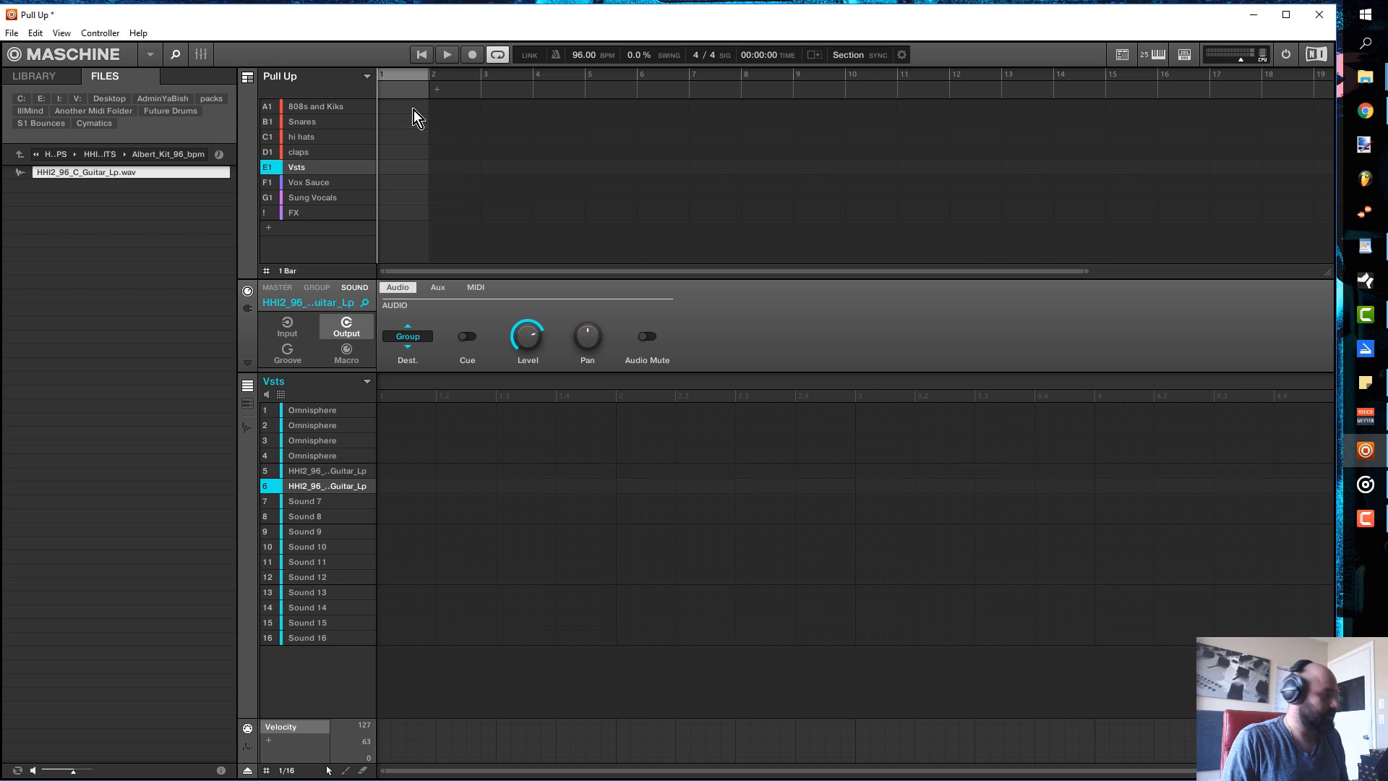
# - Switch the arranger from the song timeline to the scene and pattern overview and delete Scene 2
pyautogui.press('Tab')
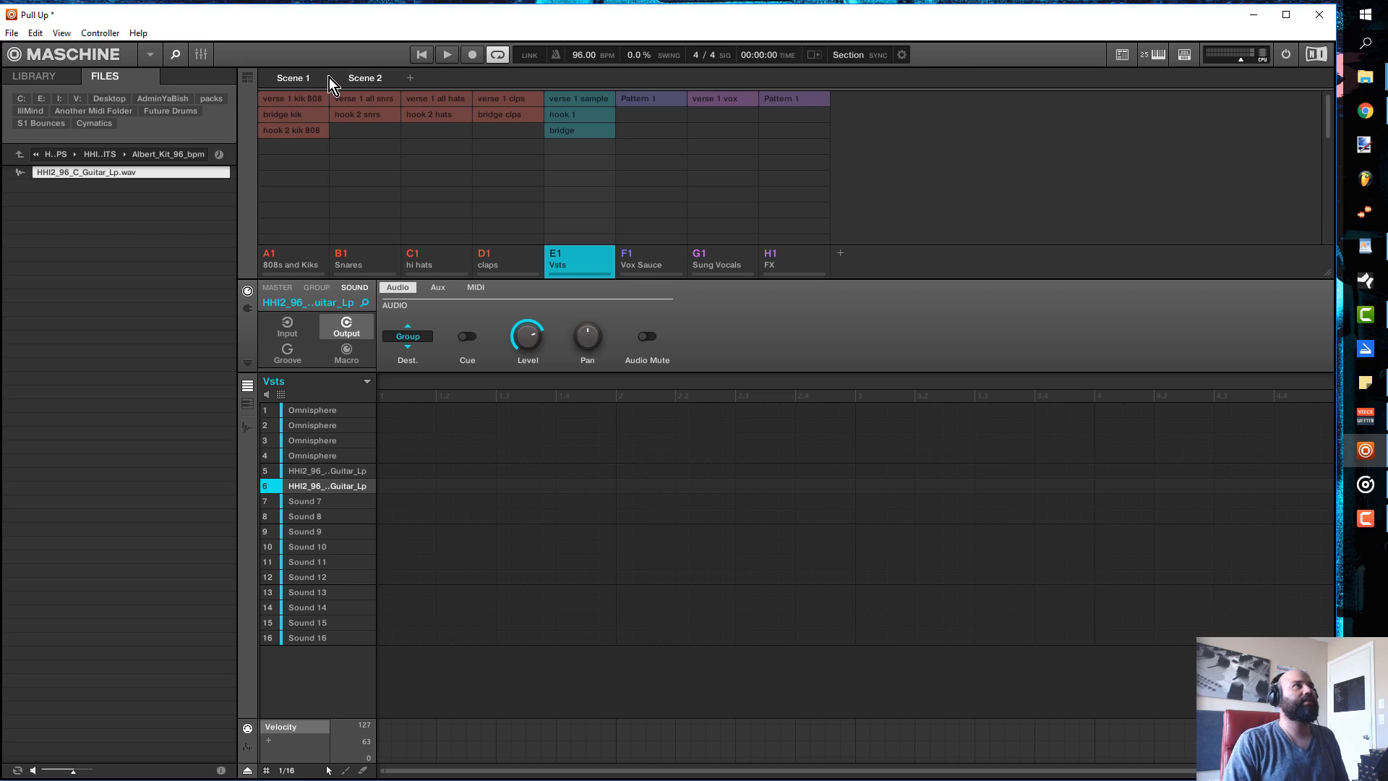
pyautogui.rightClick(360, 80)
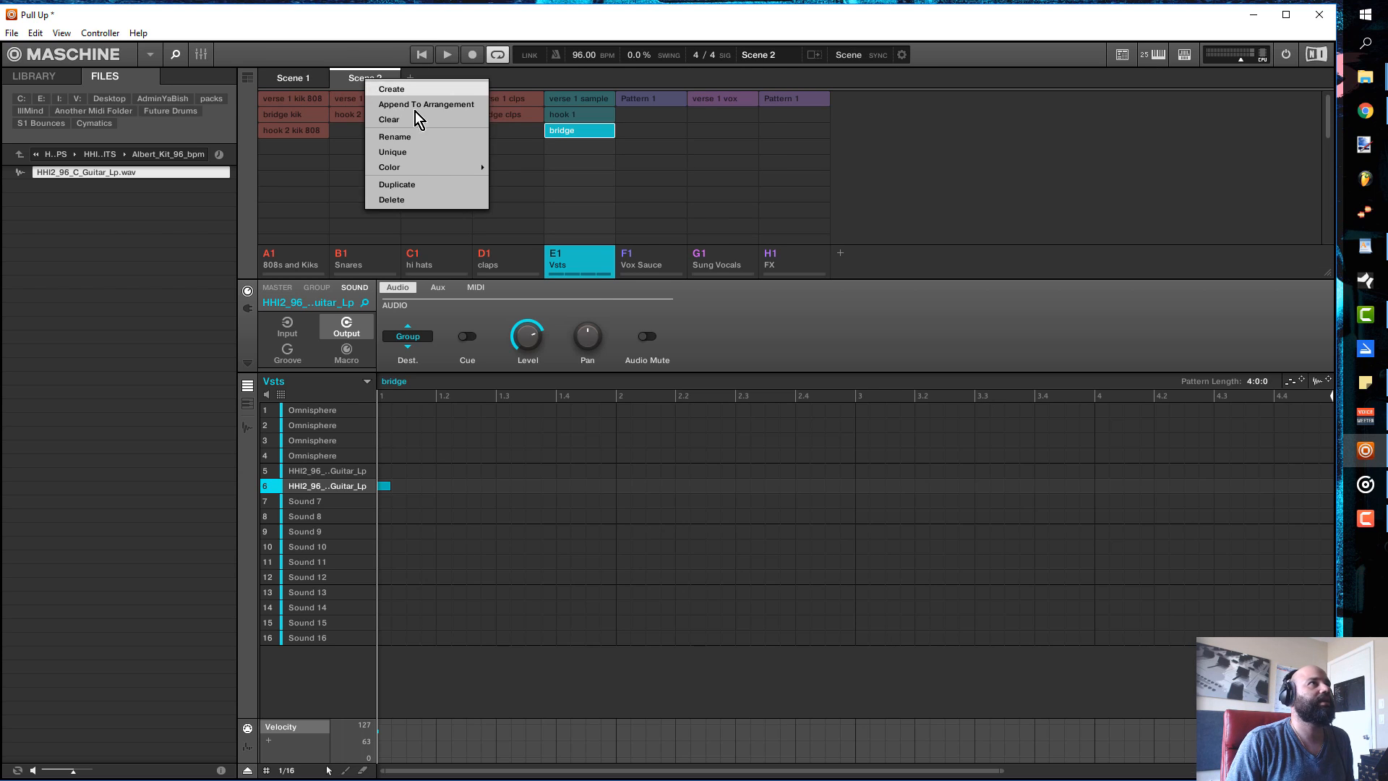
pyautogui.click(435, 200)
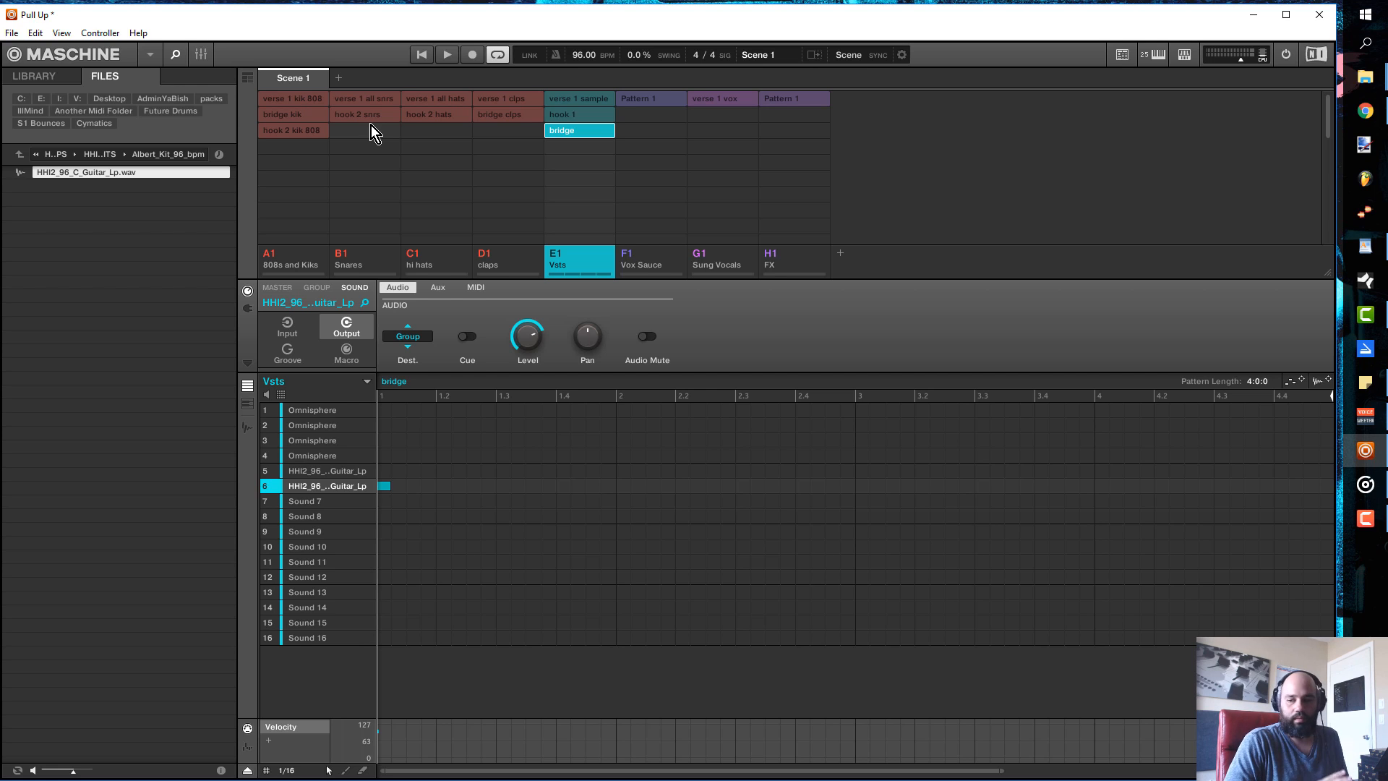
# - Assign verse 1 kik 808, hook 2 snrs, verse 1 all hats, verse 1 clps and verse 1 vox to Scene 1
pyautogui.click(272, 131)
pyautogui.click(284, 100)
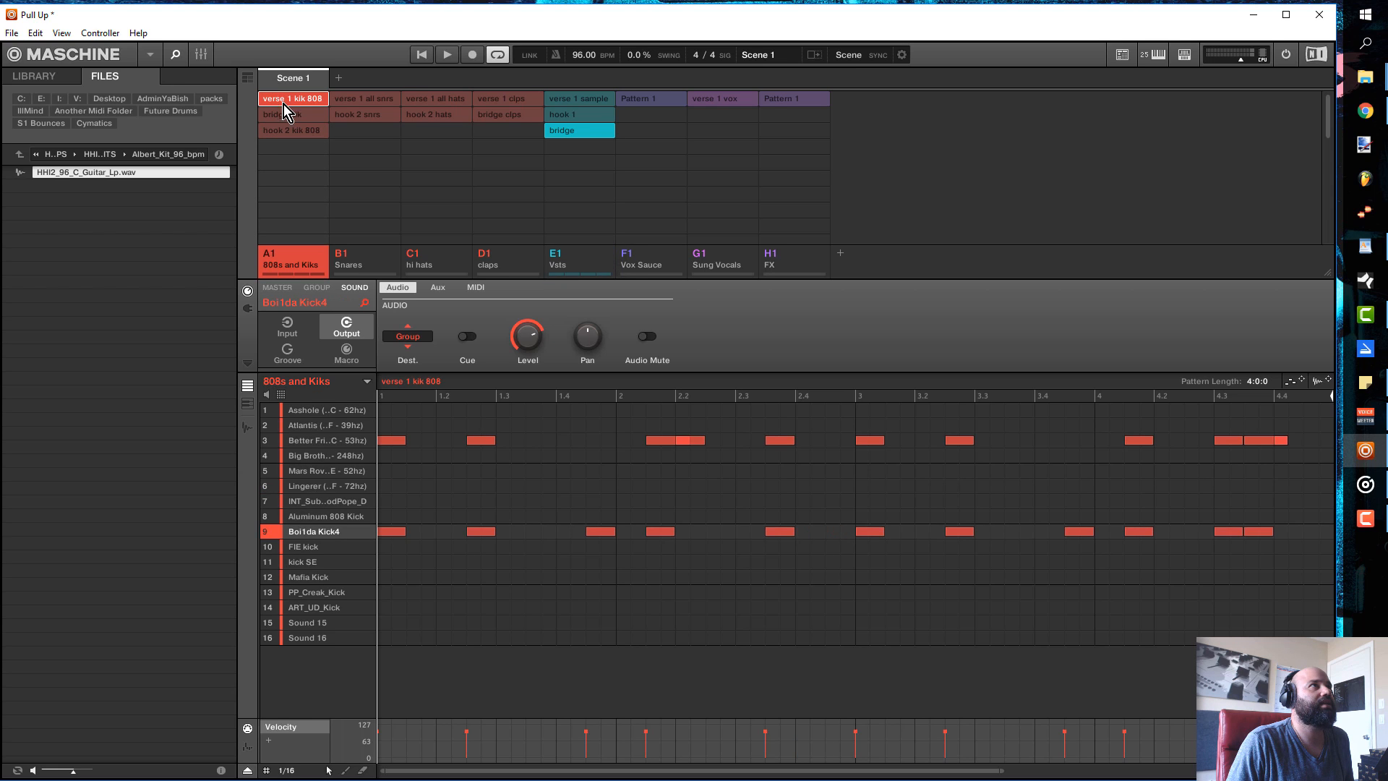
pyautogui.click(428, 98)
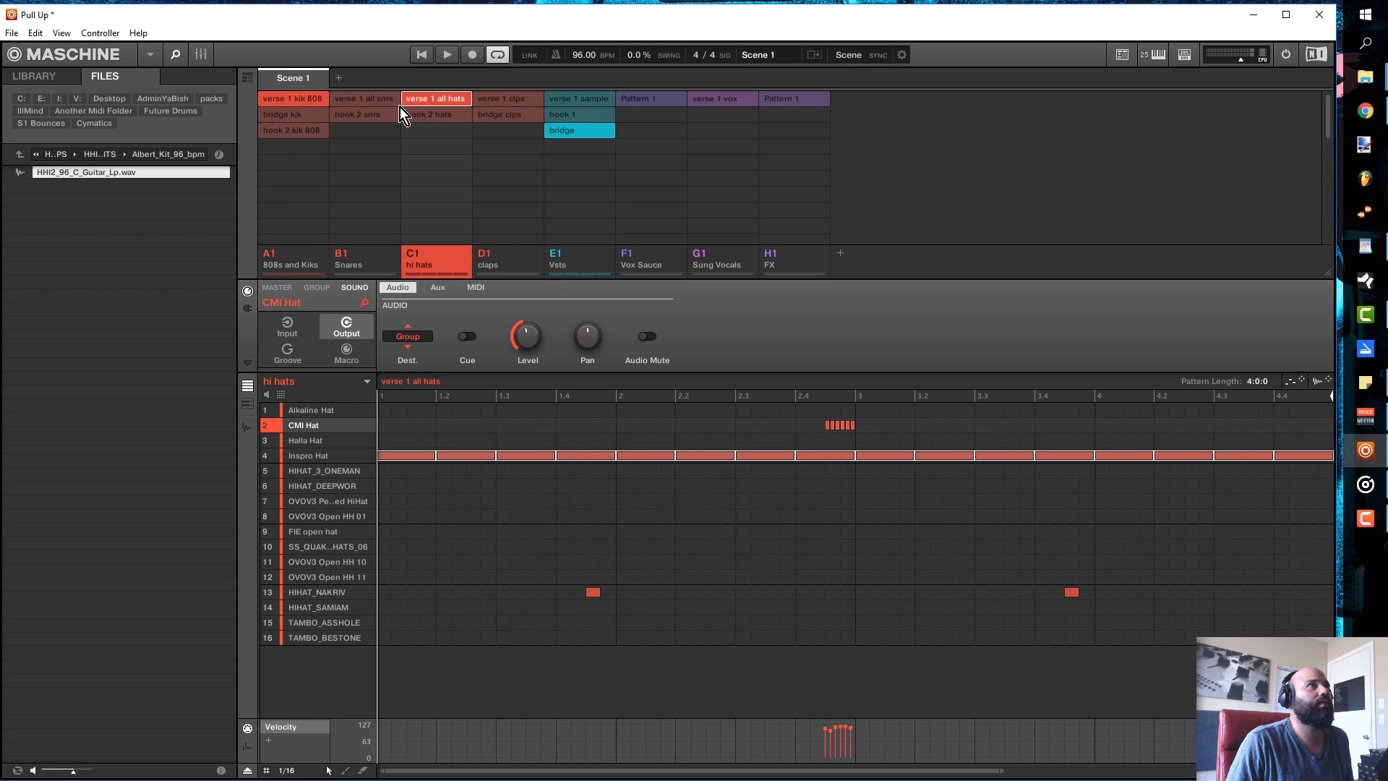
pyautogui.click(374, 116)
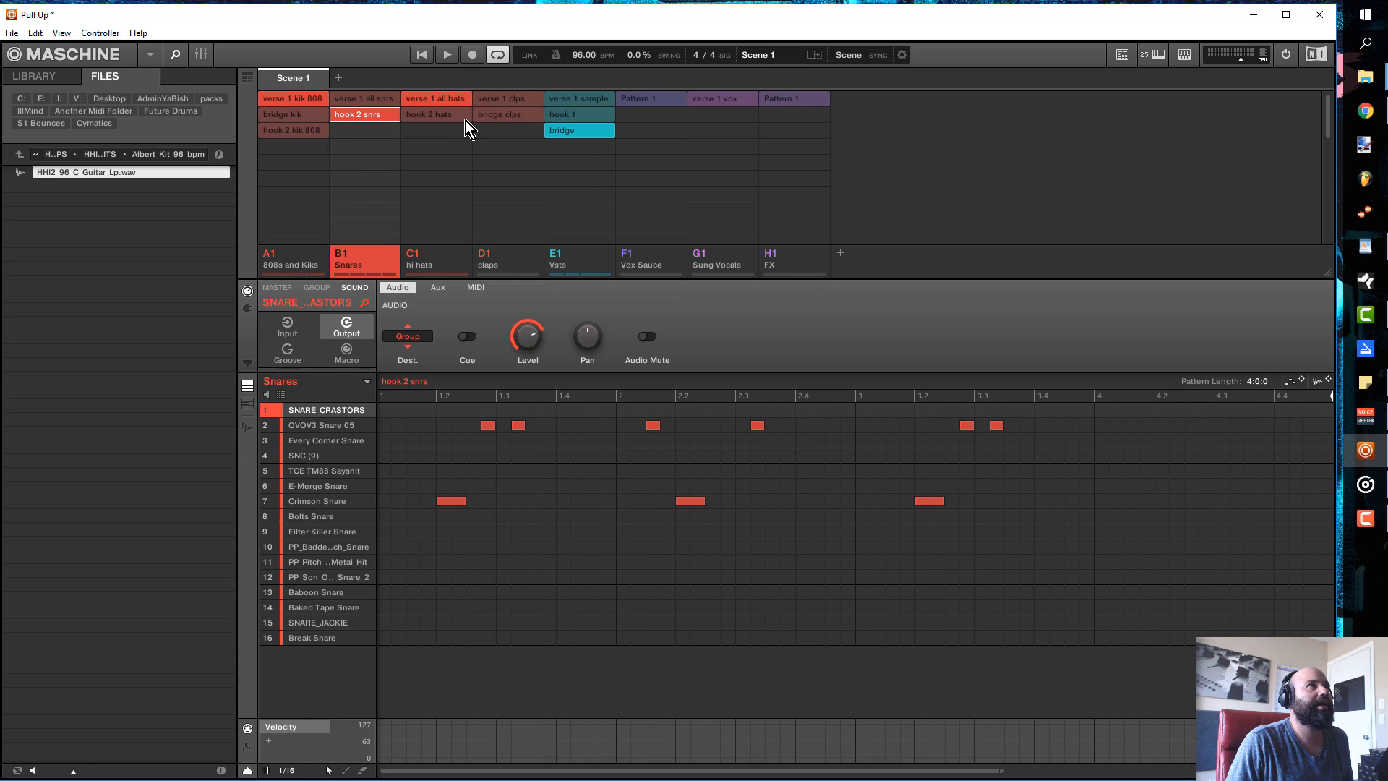
pyautogui.click(511, 99)
pyautogui.click(733, 103)
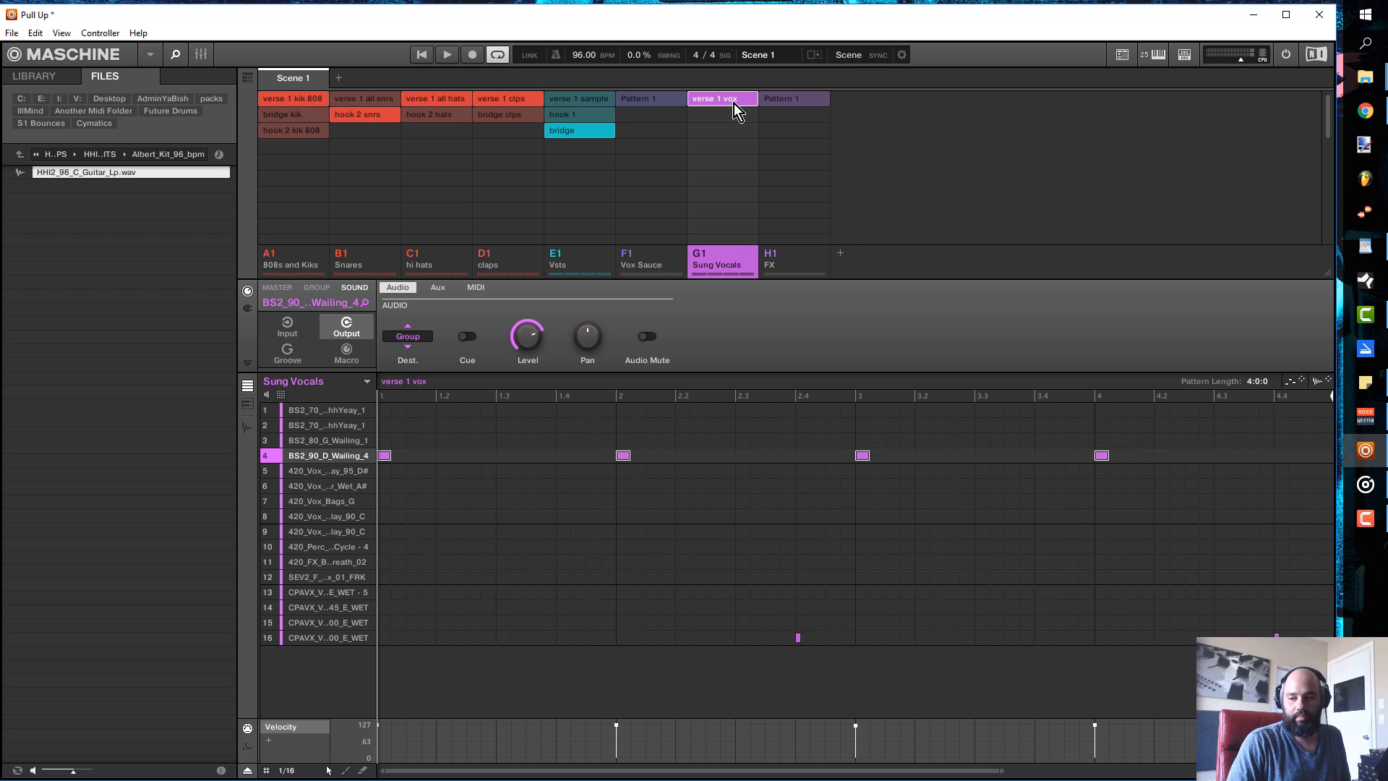
# - Remove the 808s and Kiks, Snares, hi hats, claps and Sung Vocals patterns from Scene 1
pyautogui.press('1')
pyautogui.press('2')
pyautogui.press('3')
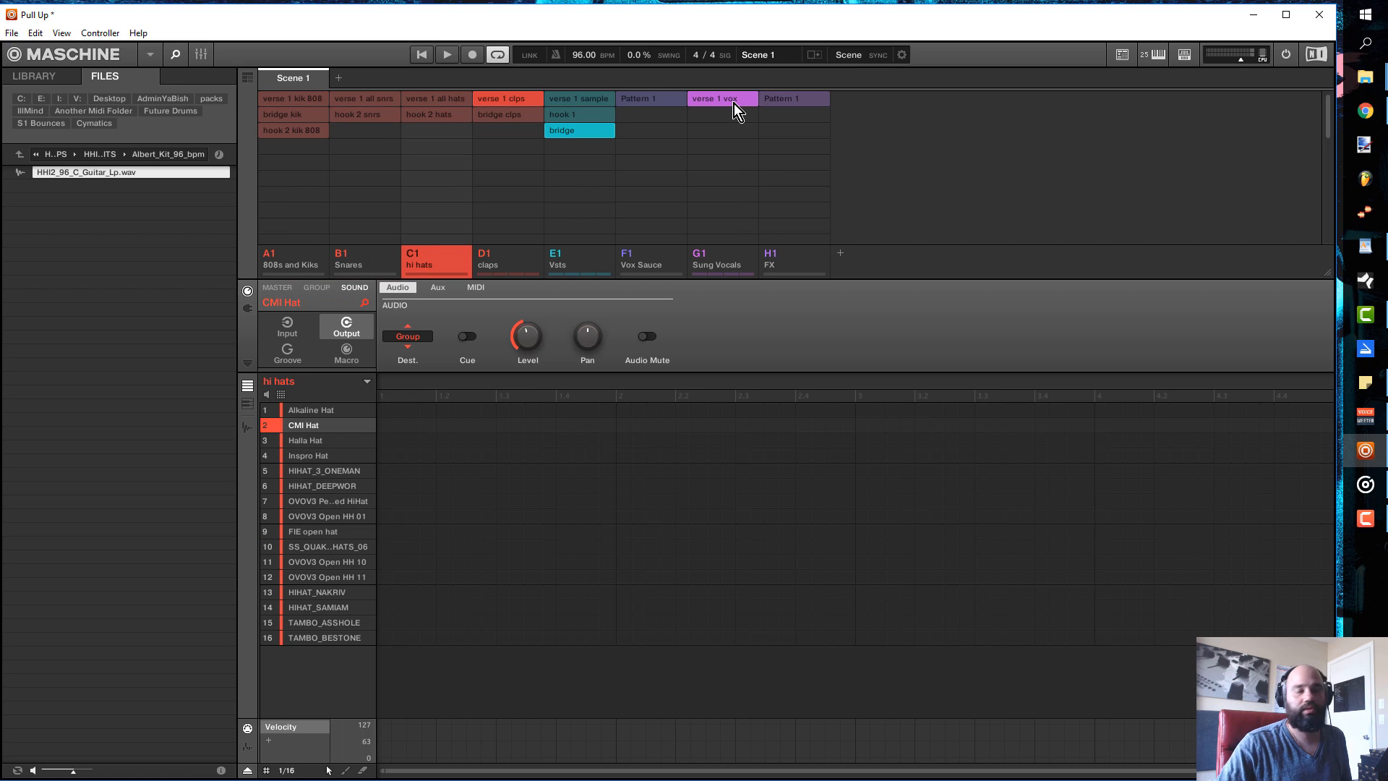
pyautogui.press('4')
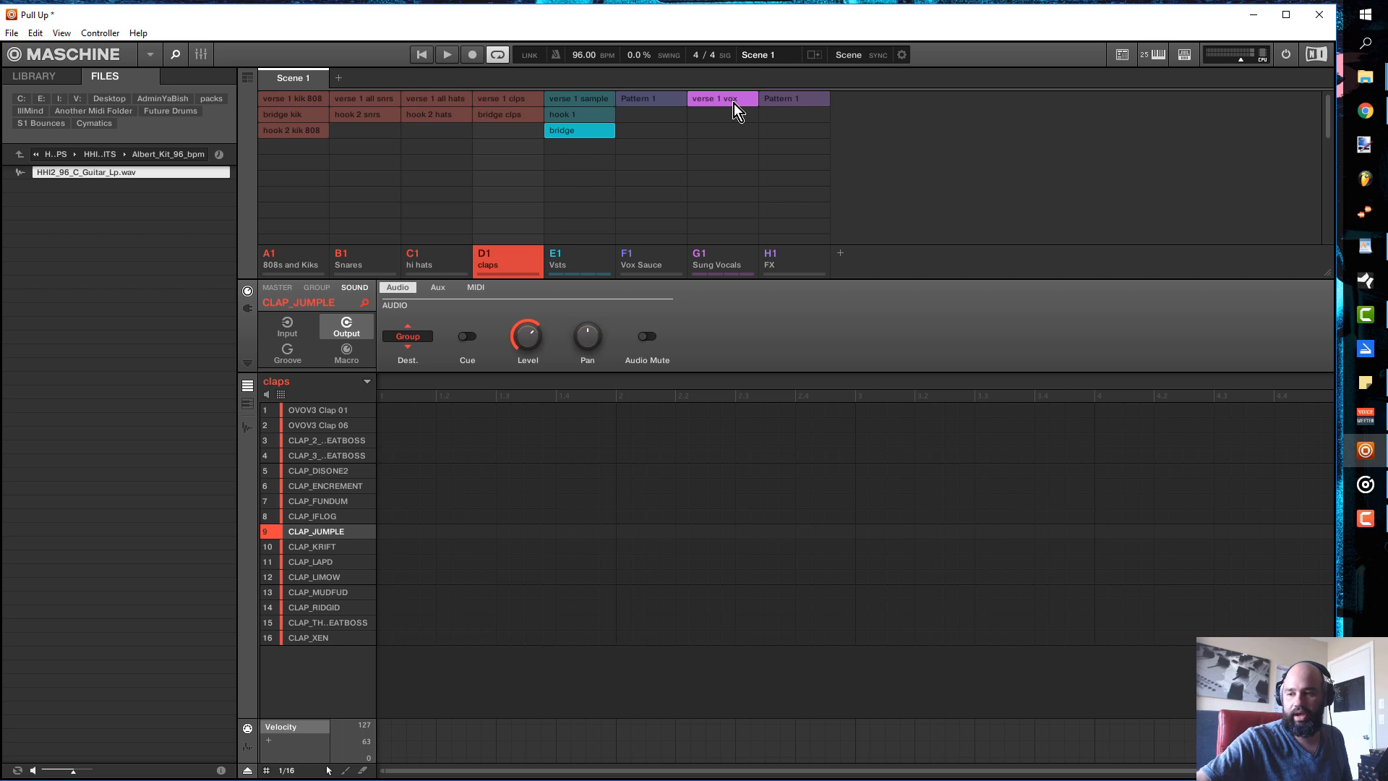
pyautogui.press('7')
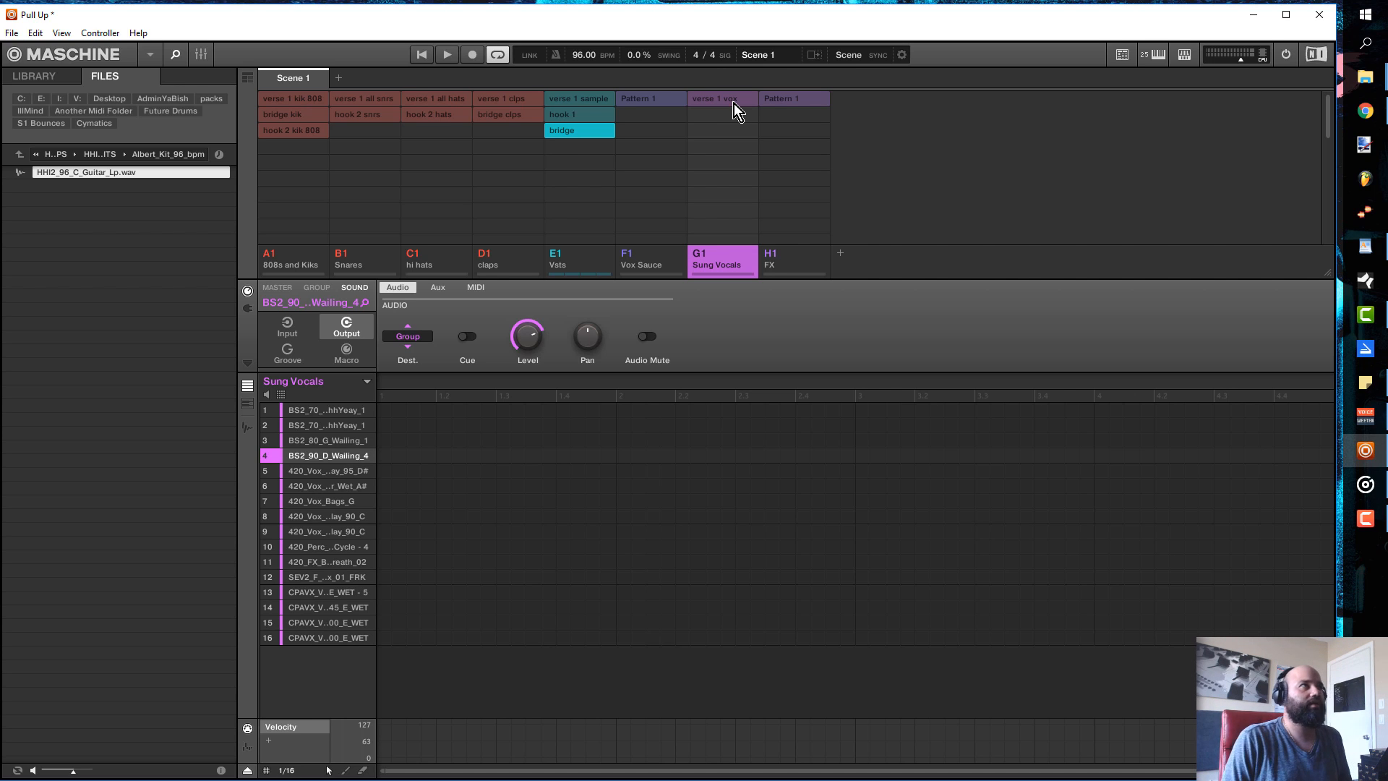
# - Start playback and rename Scene 1 to Intro
pyautogui.press('space')
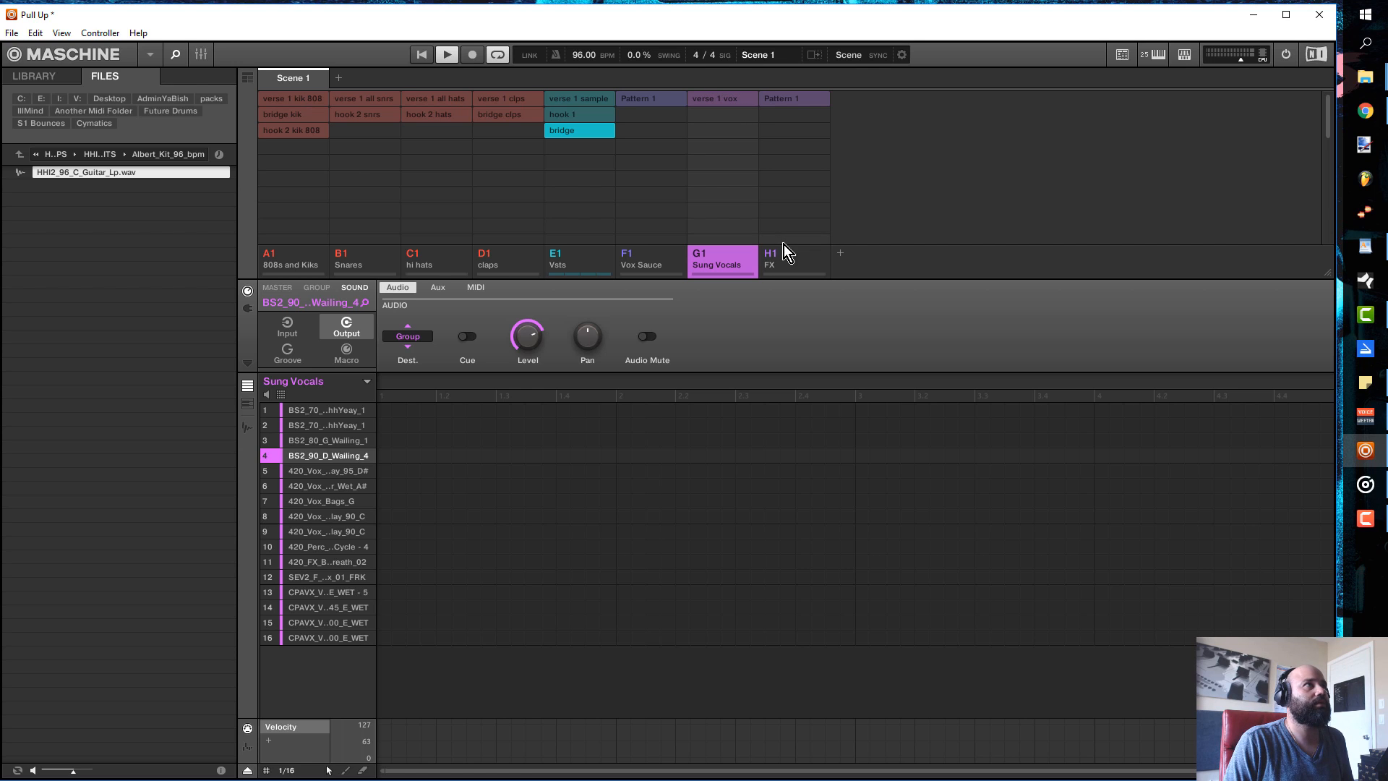
pyautogui.doubleClick(294, 78)
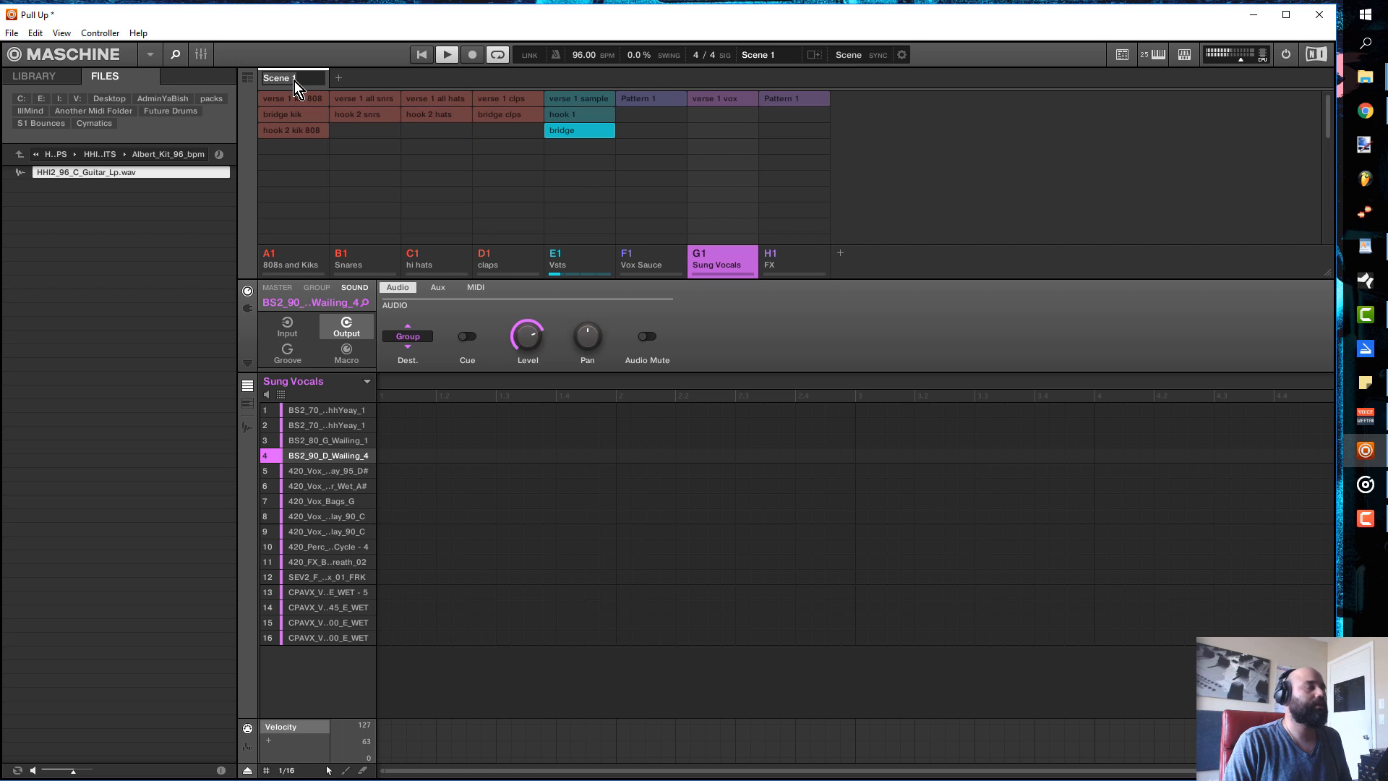
pyautogui.write('Intor')
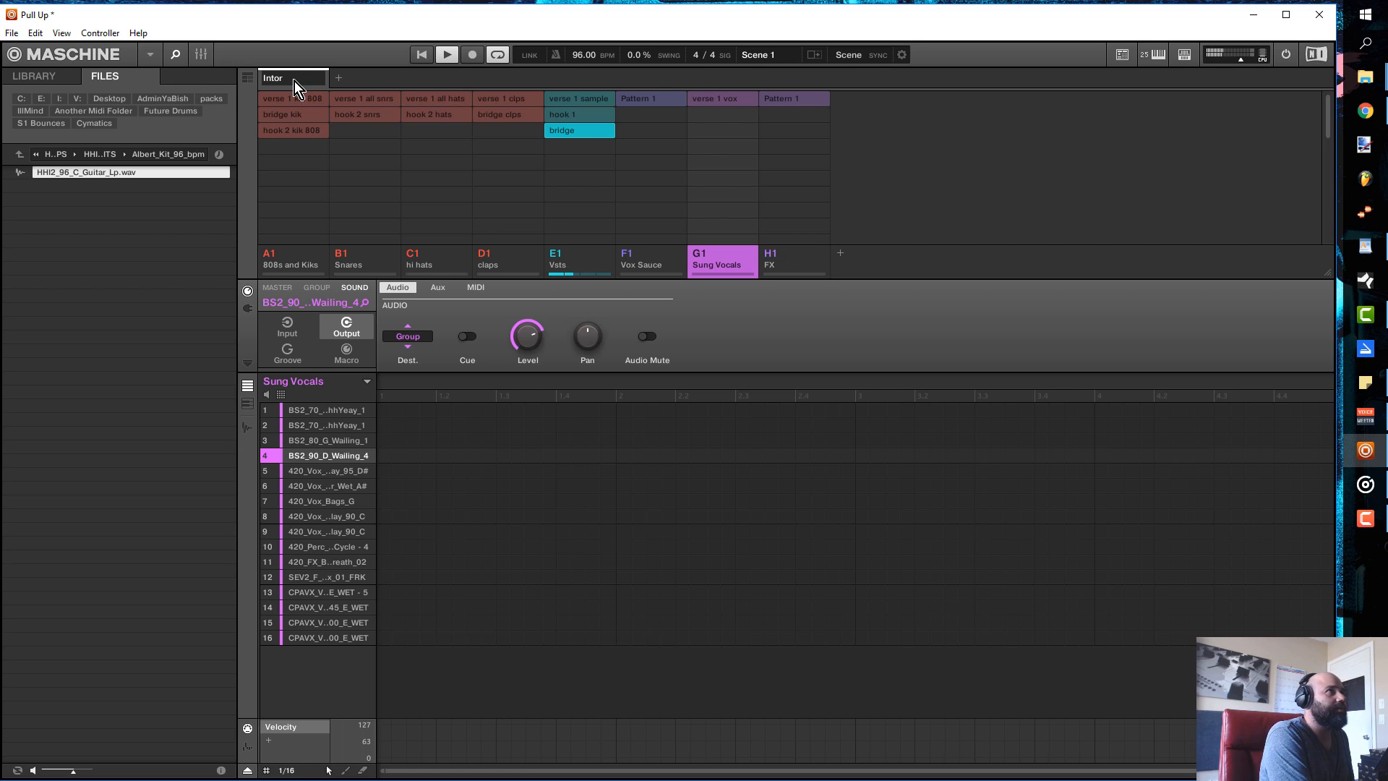
pyautogui.press('BackSpace')
pyautogui.press('BackSpace')
pyautogui.write('ro')
pyautogui.press('Return')
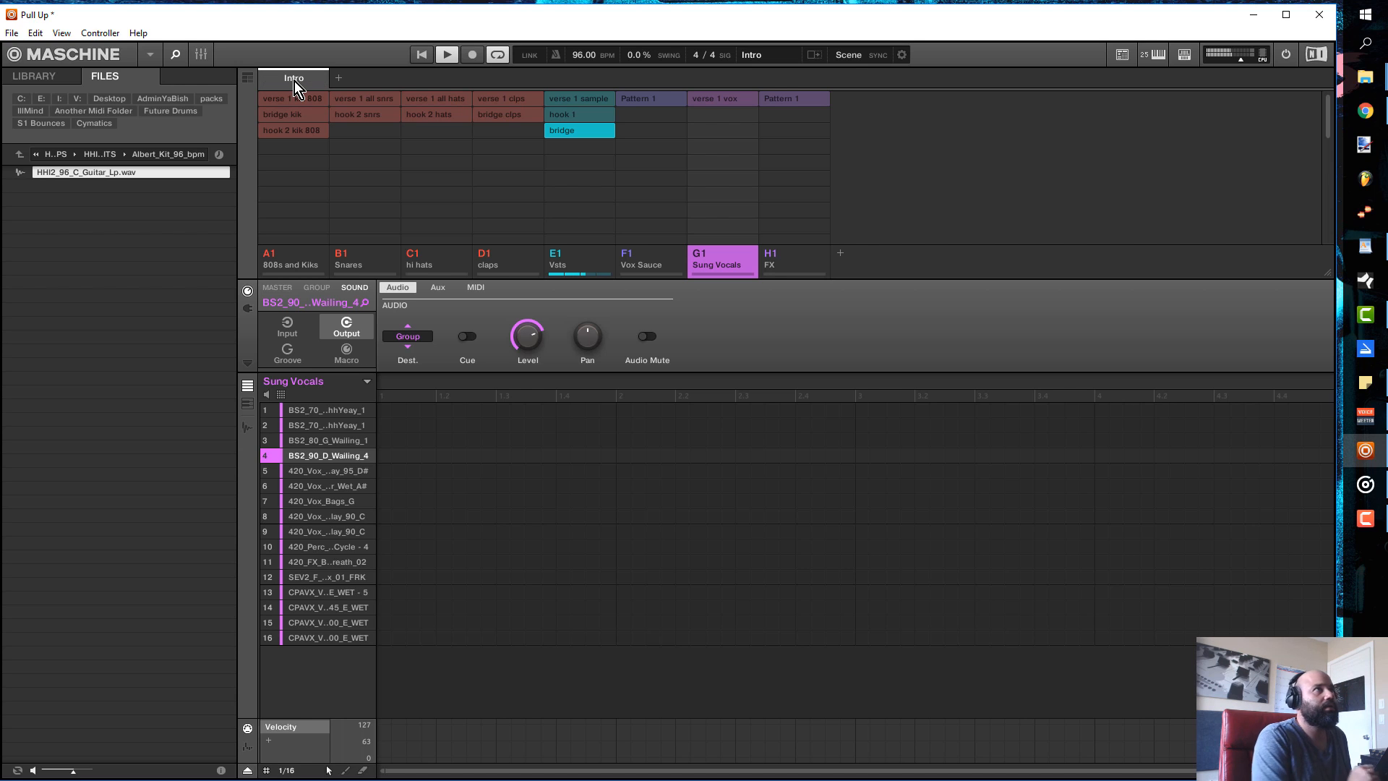
# - Add a new scene after Intro and name it verse
pyautogui.click(345, 80)
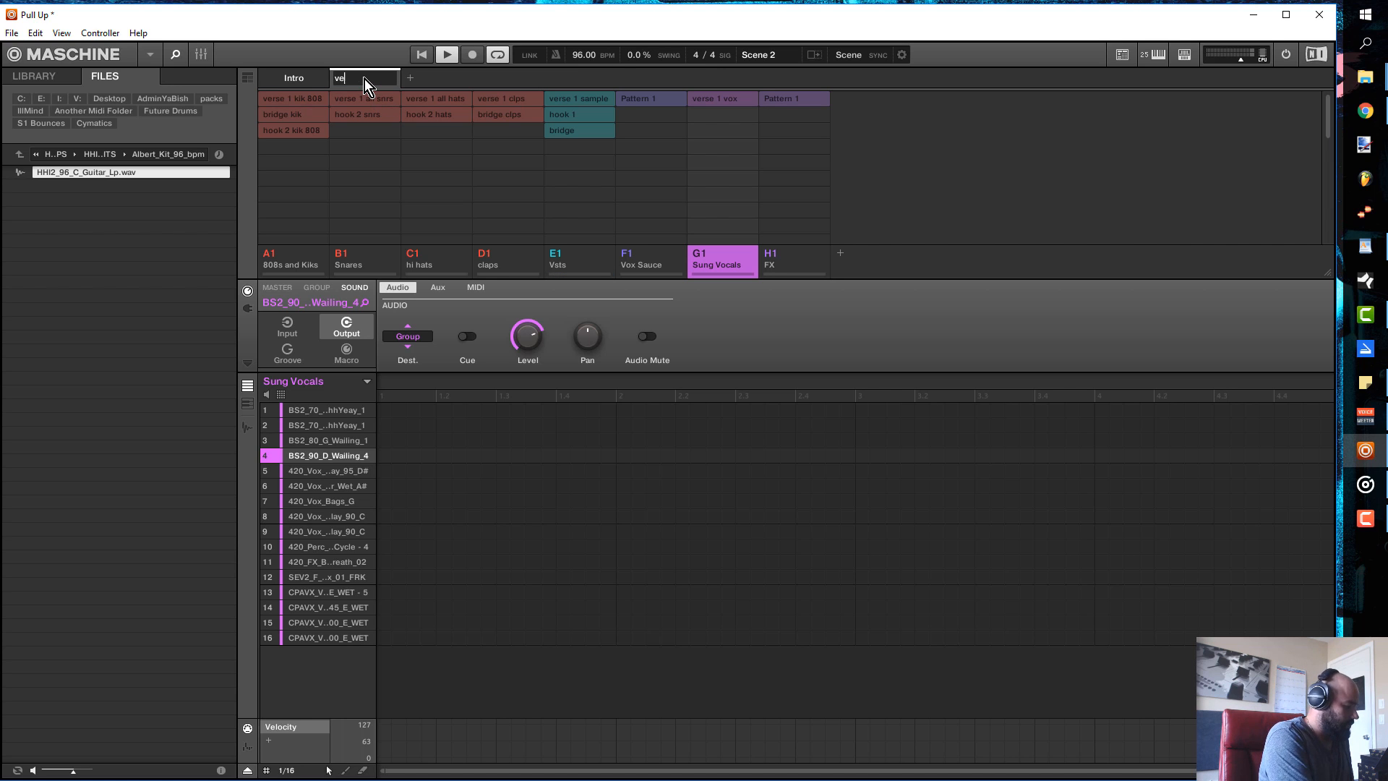
pyautogui.click(365, 79)
pyautogui.write('verse')
pyautogui.press('Return')
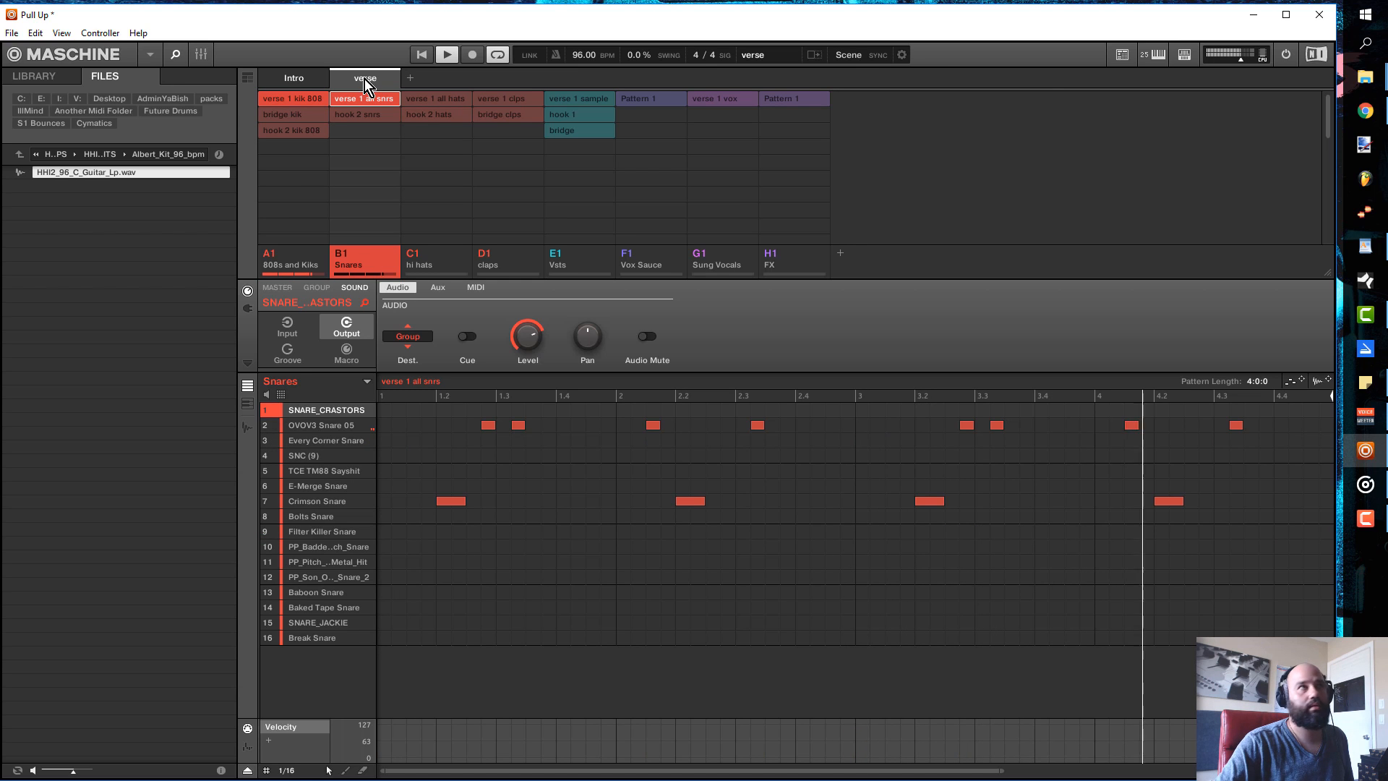
# - Assign the verse 1 patterns of the 808s and Kiks, Snares, hi hats, claps and Vsts groups to the verse scene
pyautogui.press('Right')
pyautogui.press('Right')
pyautogui.press('Right')
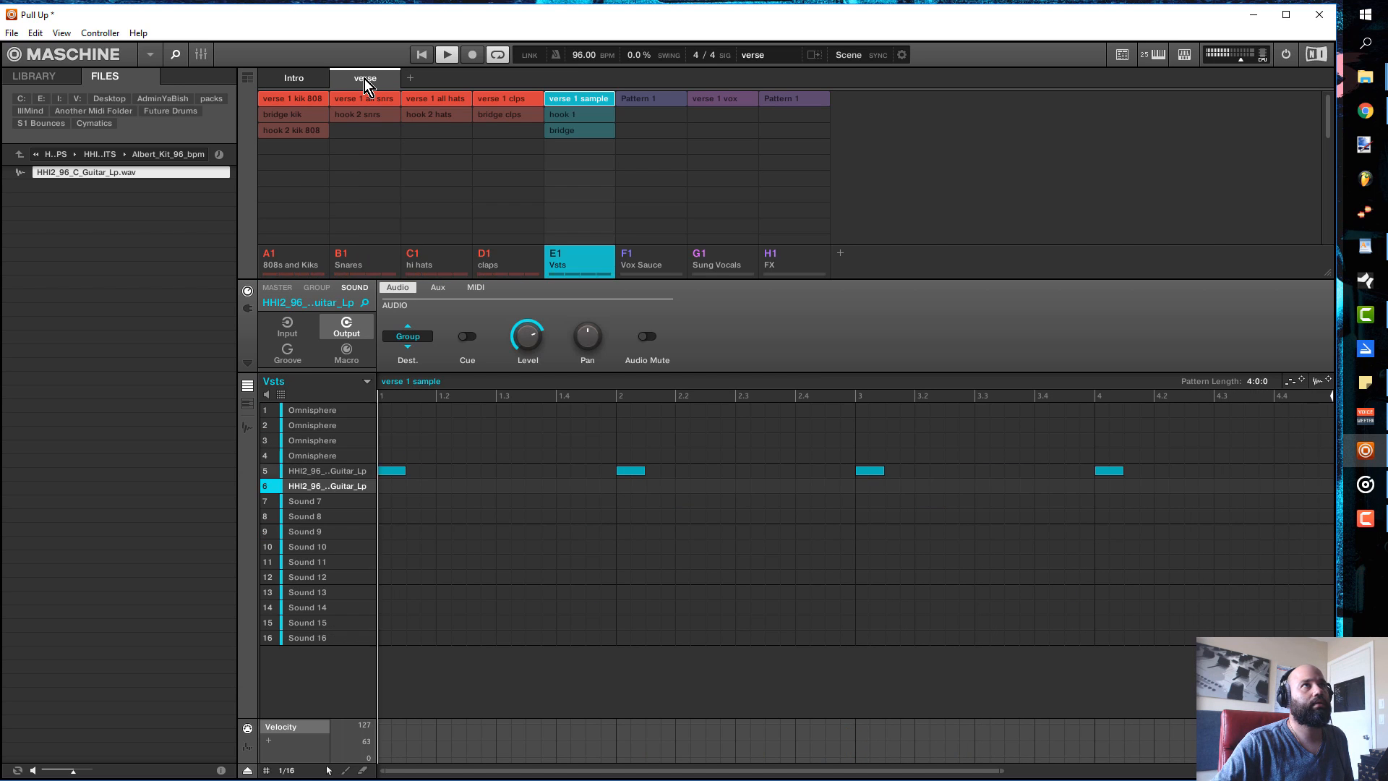
# - Try Pattern 1 of the Vox Sauce group in the verse scene and take it out again
pyautogui.press('Right')
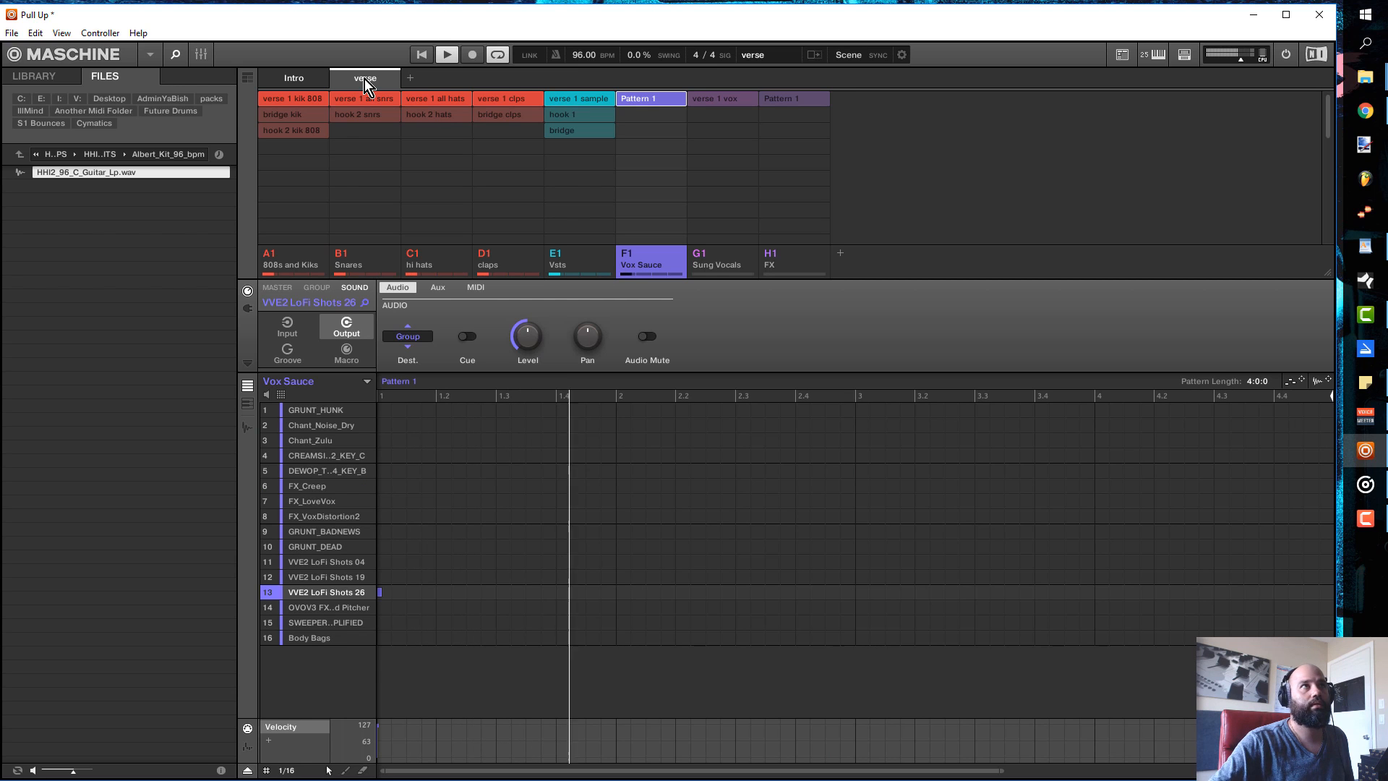
pyautogui.press('Return')
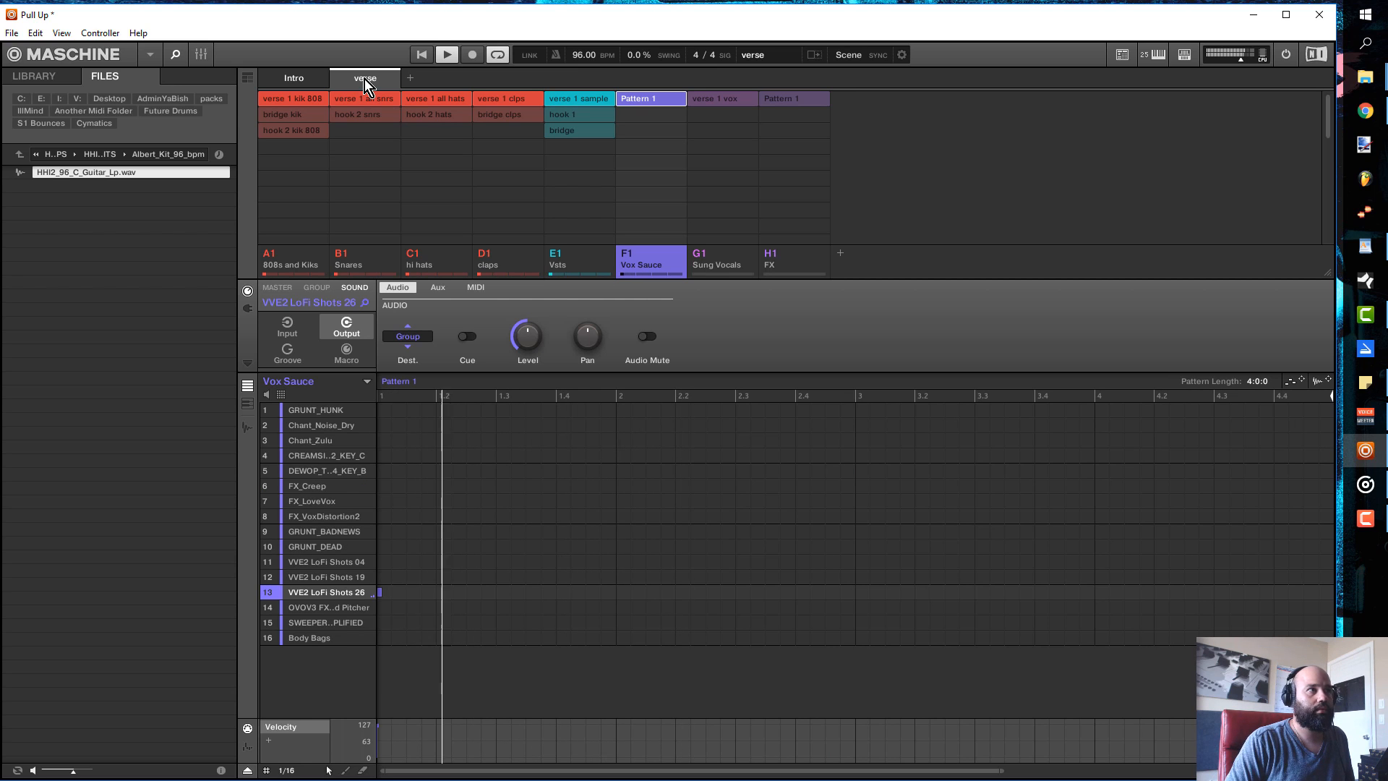
pyautogui.press('Return')
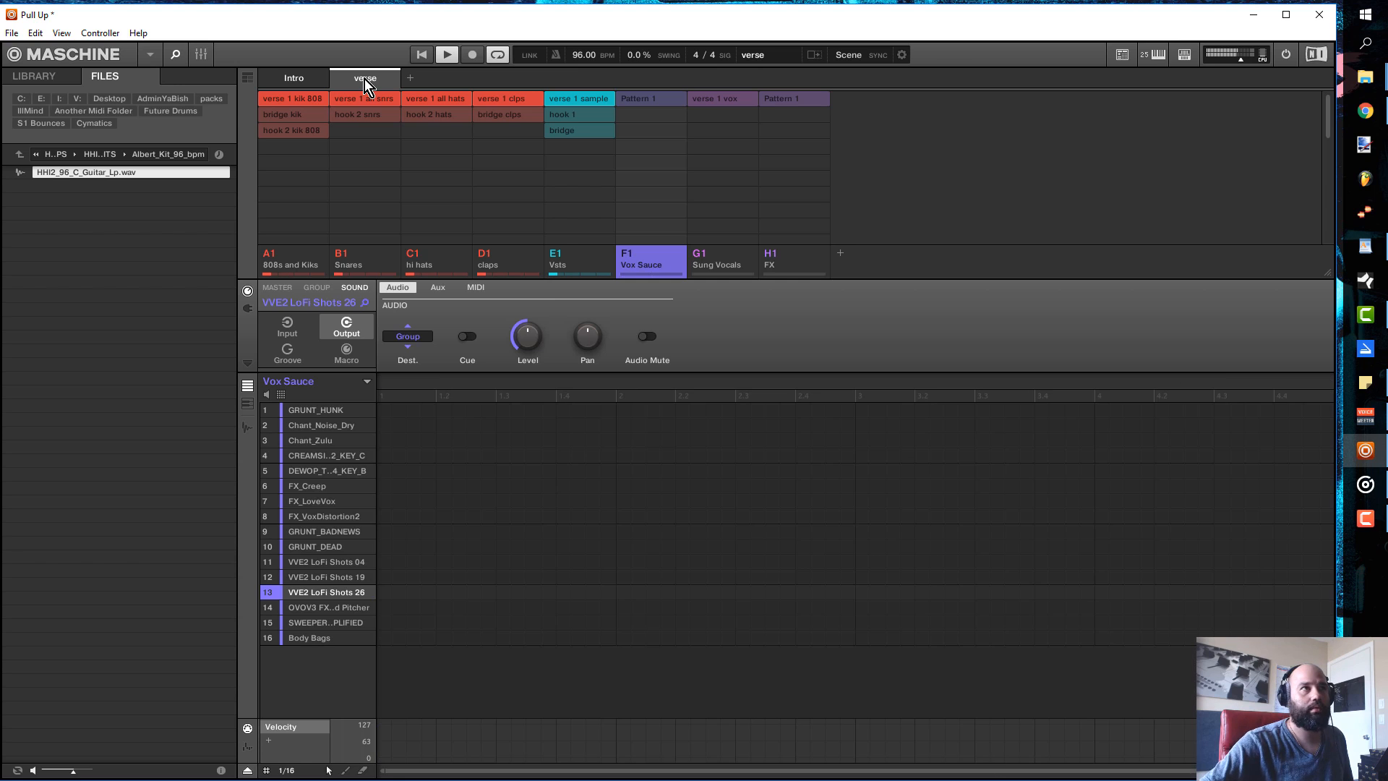
# - Try Pattern 1 of the FX group in the verse scene, remove it and assign verse 1 vox for Sung Vocals instead
pyautogui.press('Right')
pyautogui.press('Right')
pyautogui.press('Return')
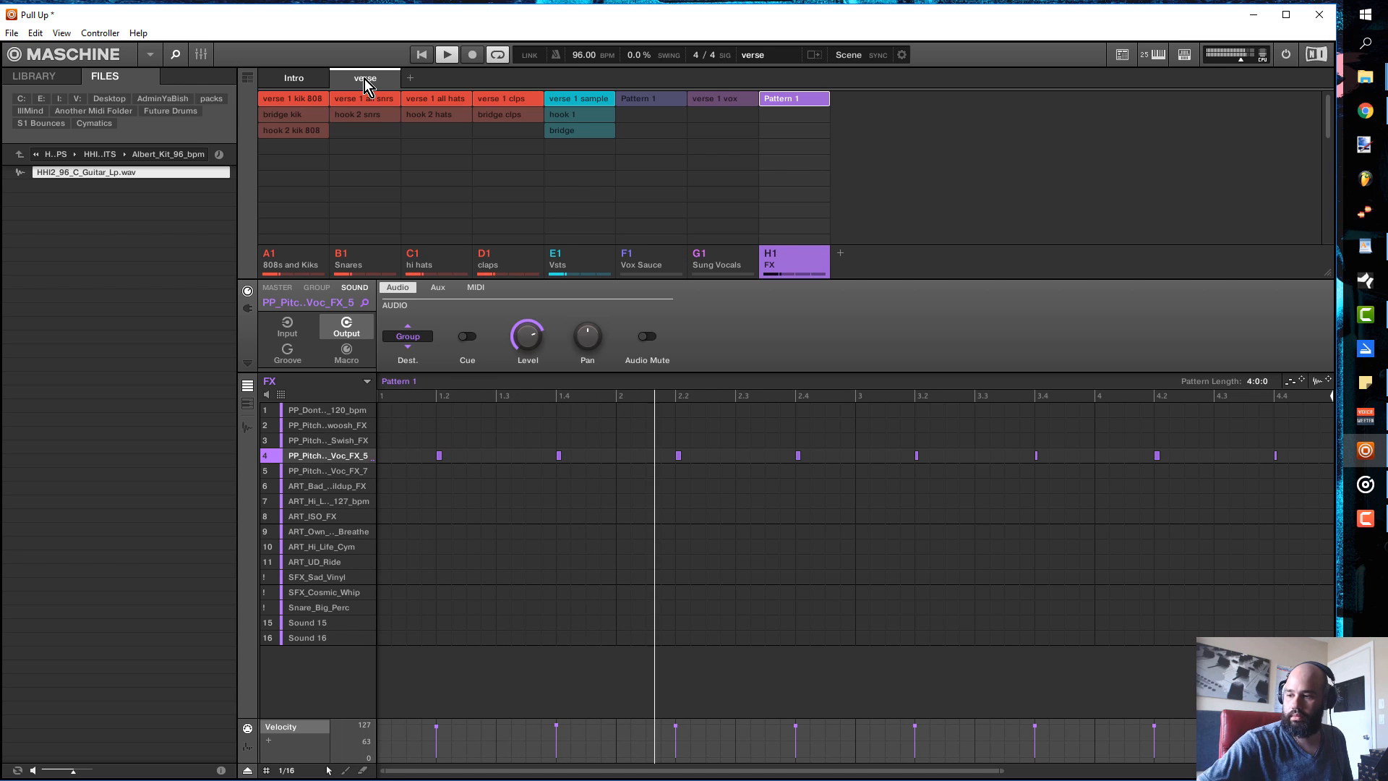
pyautogui.press('Left')
pyautogui.press('Return')
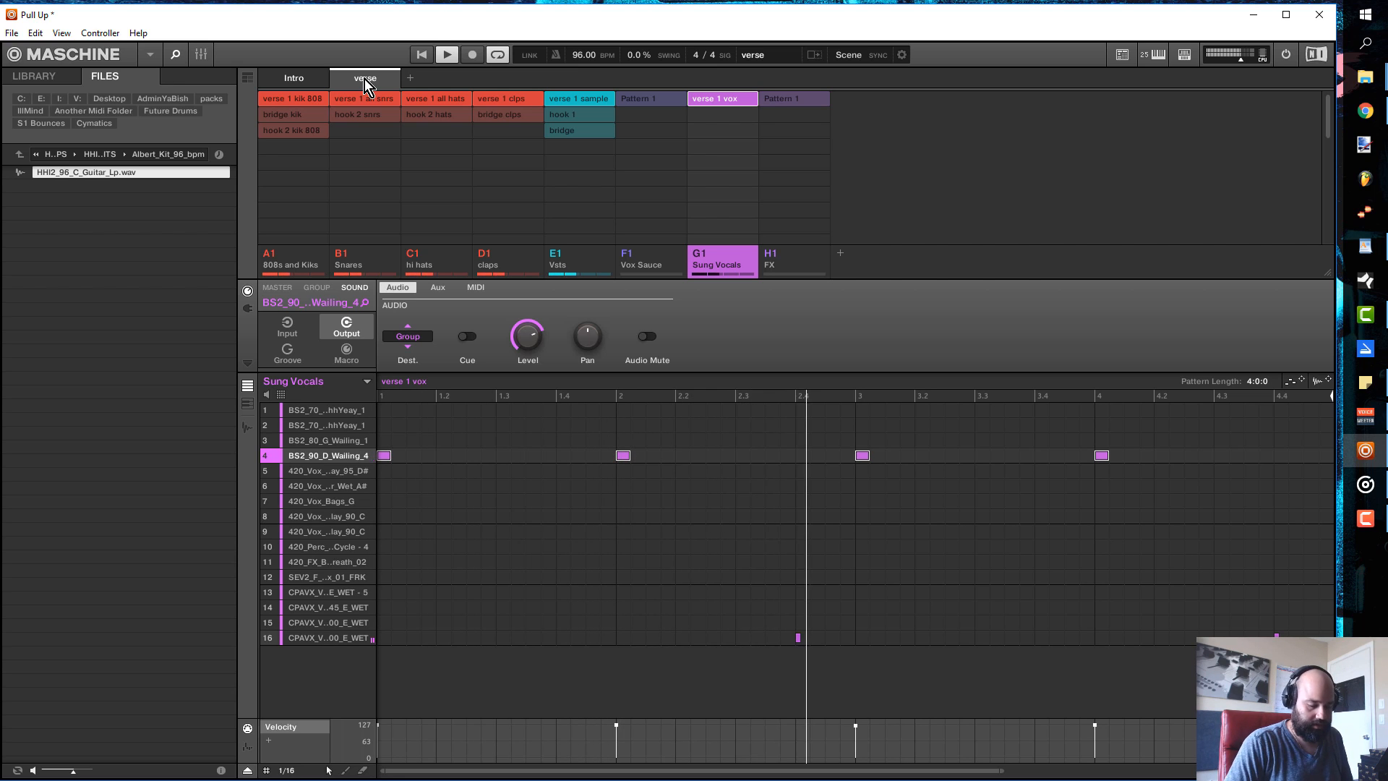
# - Add a scene named hook and, during playback, assign it the four verse 1 drum patterns, hook 1 for Vsts and Pattern 1 for Vox Sauce
pyautogui.press('Insert')
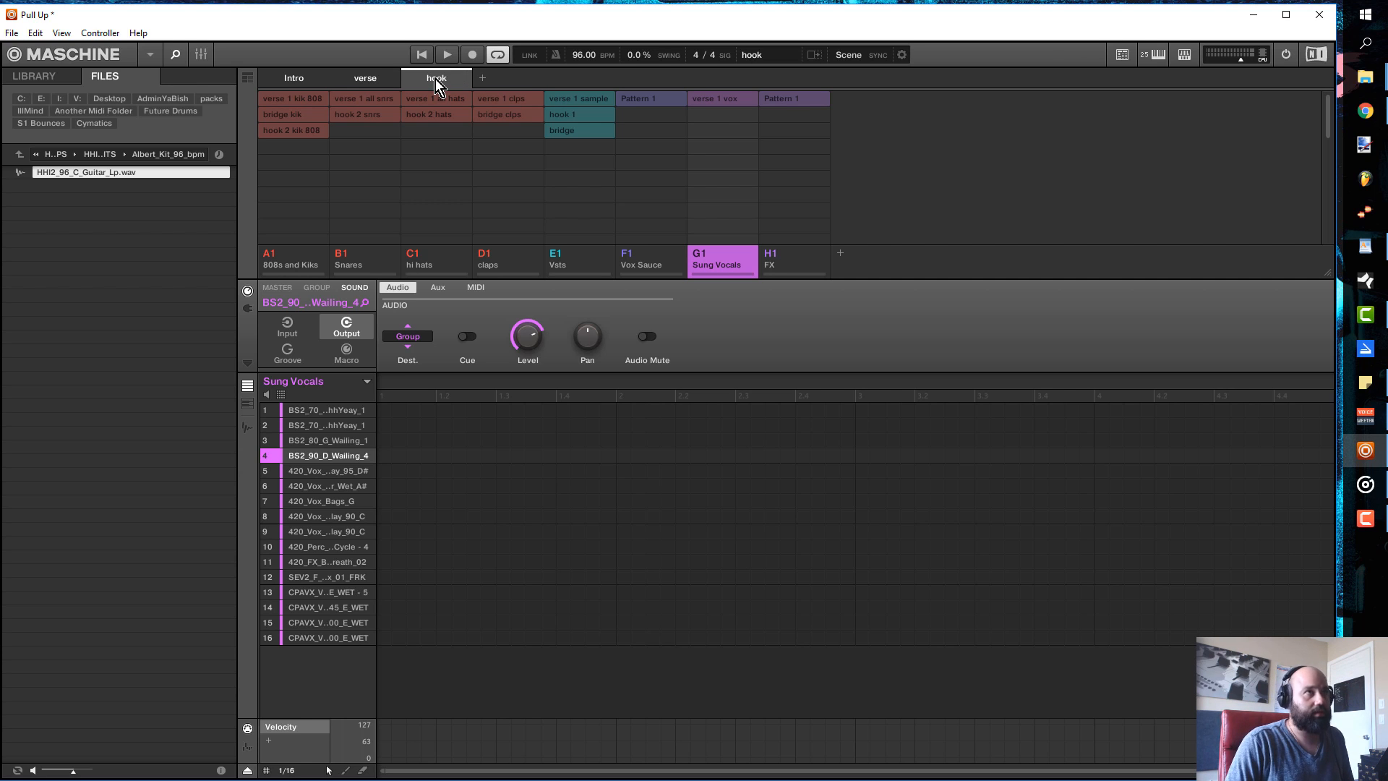
pyautogui.press('space')
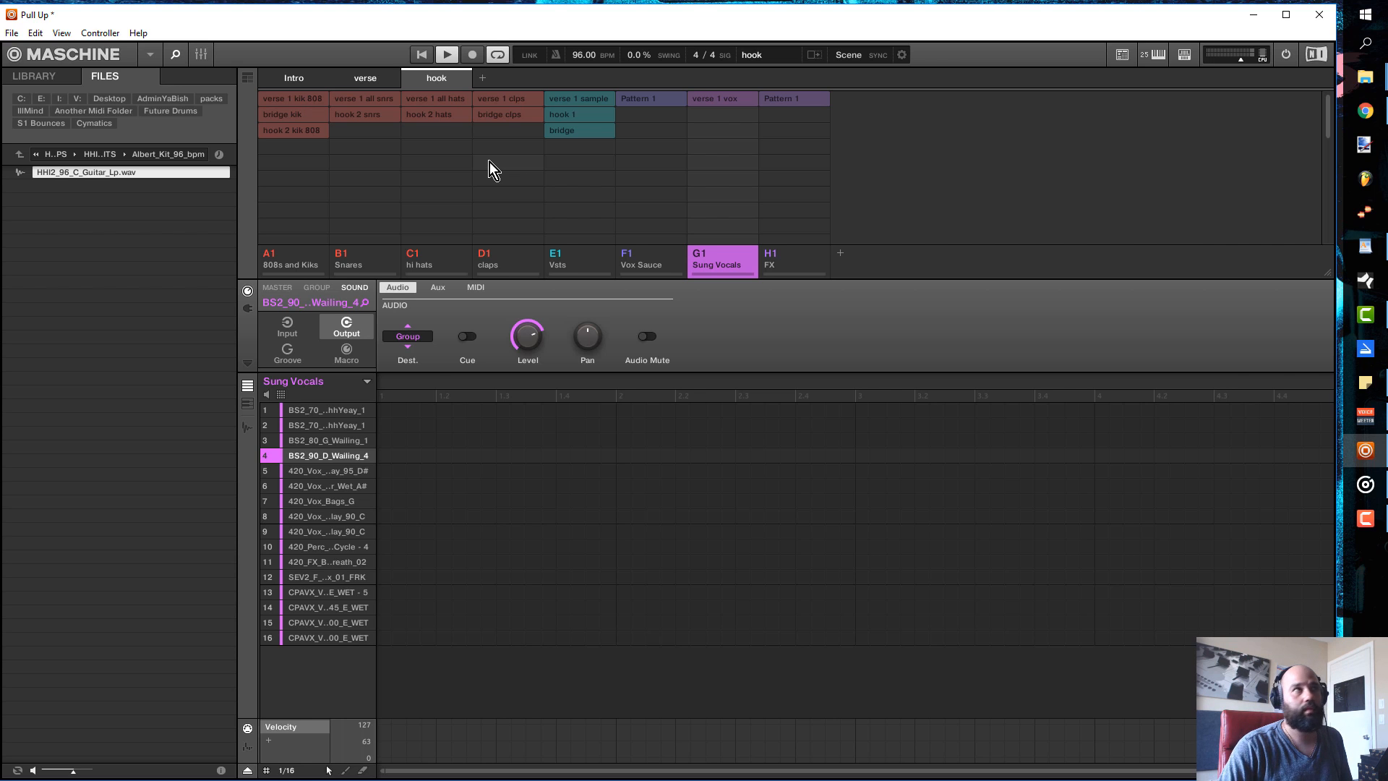
pyautogui.press('1')
pyautogui.press('2')
pyautogui.press('3')
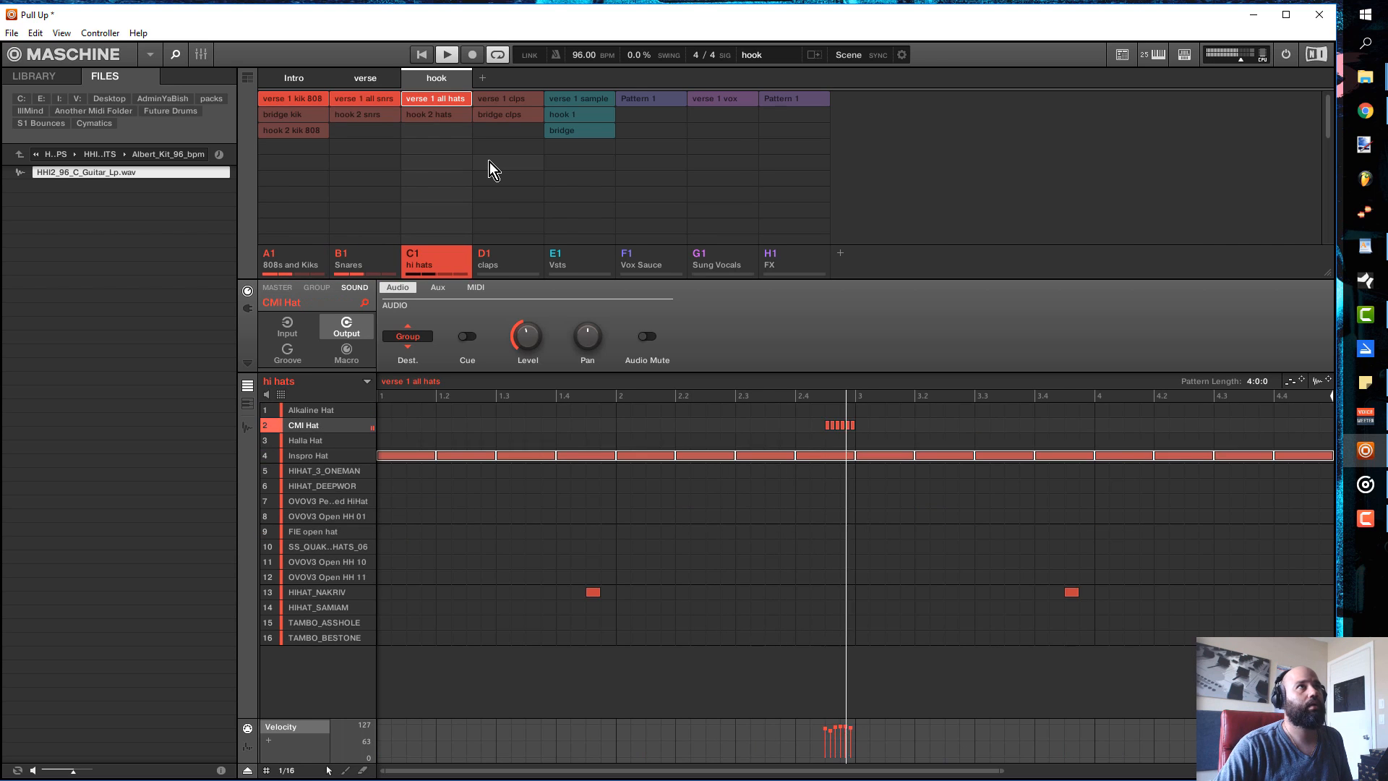
pyautogui.press('4')
pyautogui.press('5')
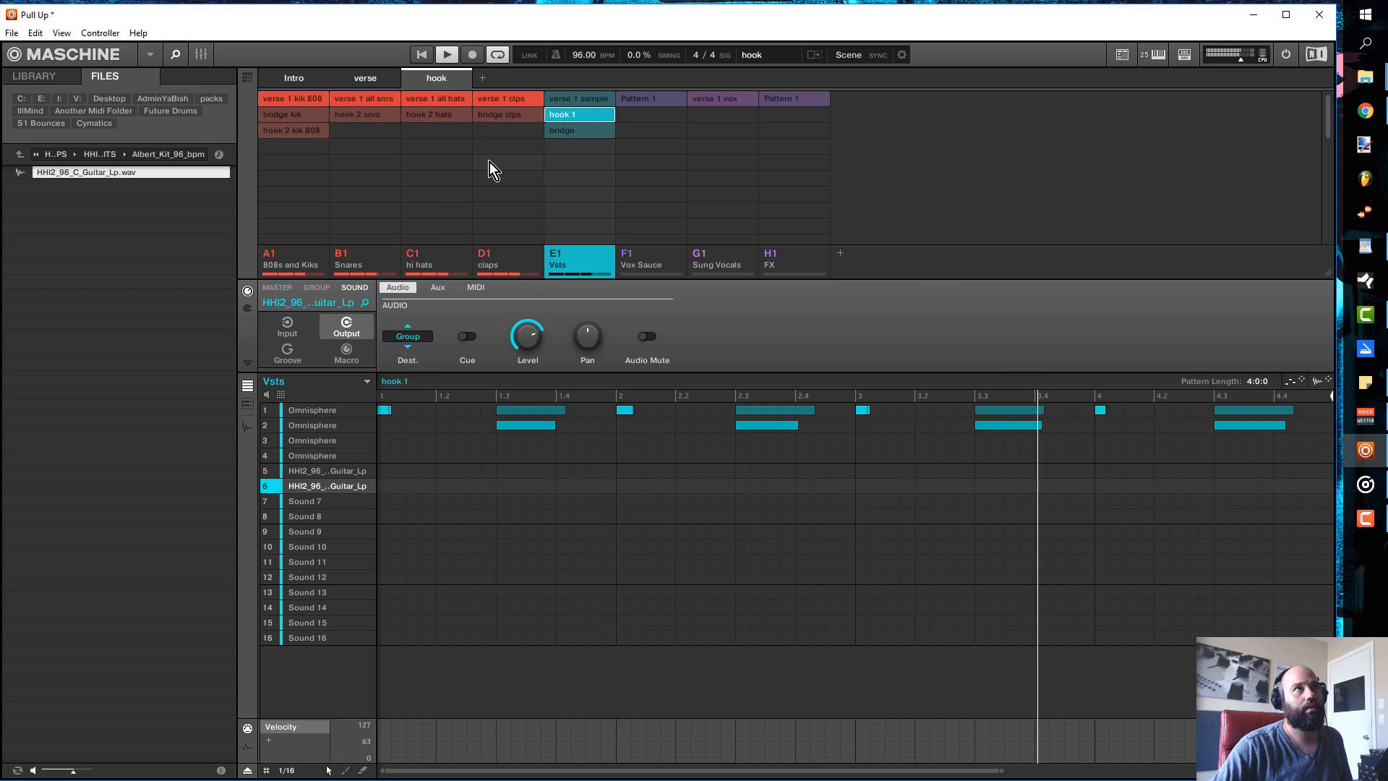
pyautogui.press('6')
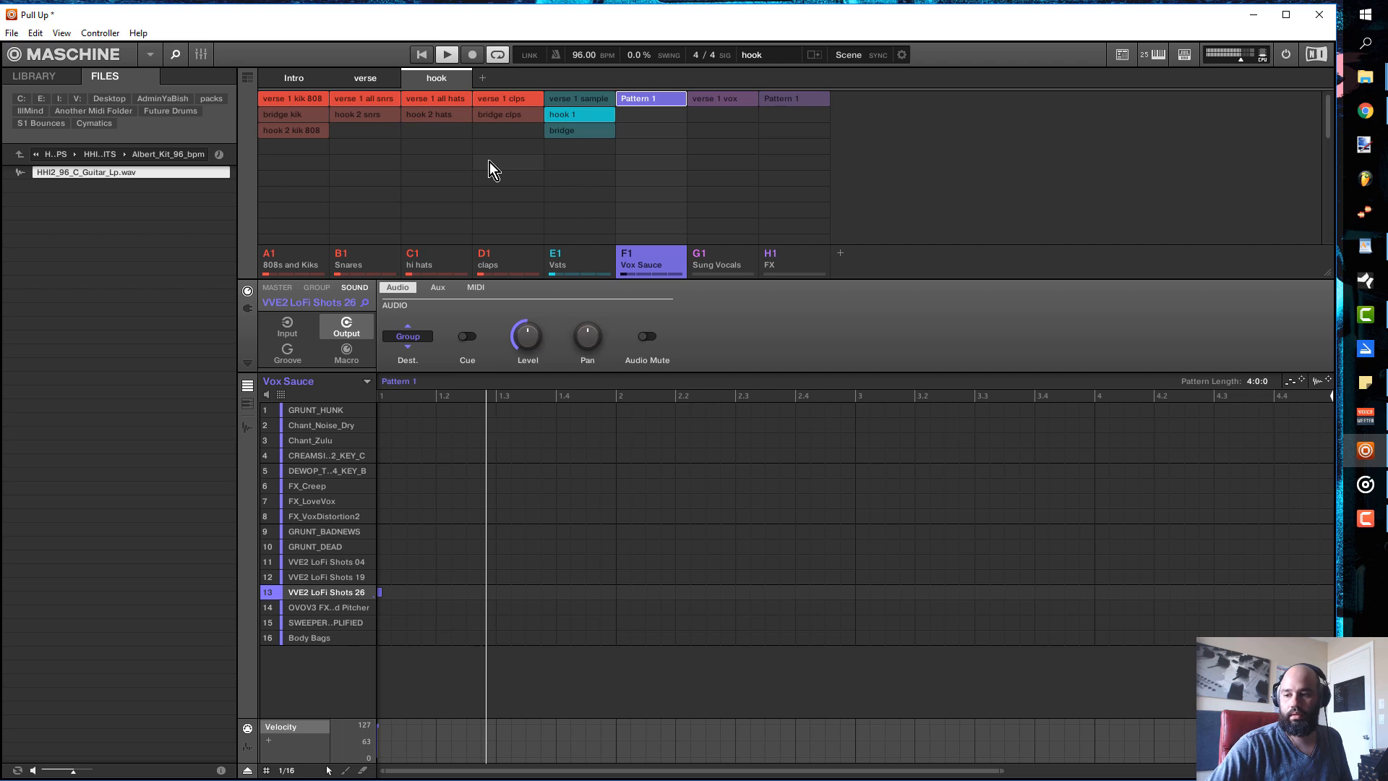
# - Use FX Pattern 1 in hook, and add a hook2 scene with the three hook 2 drum patterns, Vsts hook 1 and FX Pattern 1
pyautogui.press('8')
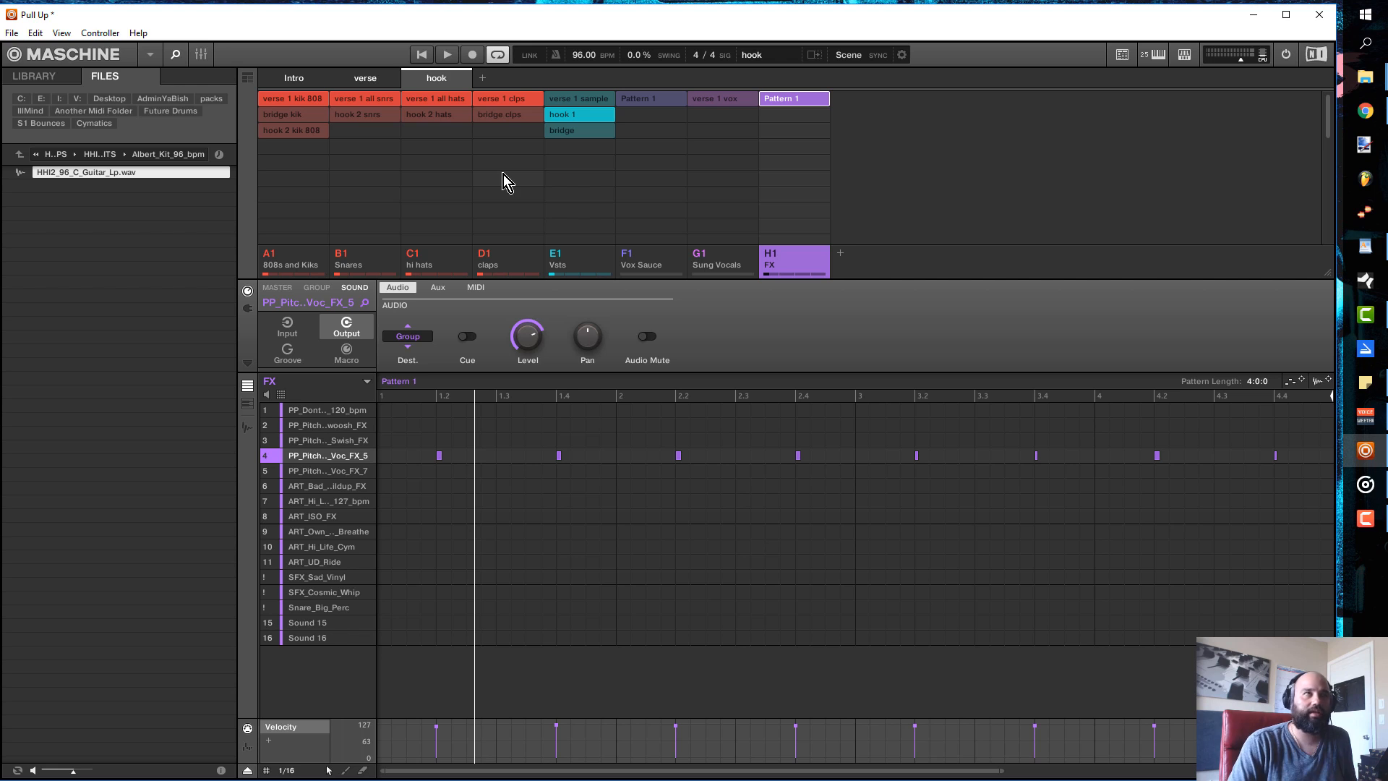
pyautogui.click(493, 75)
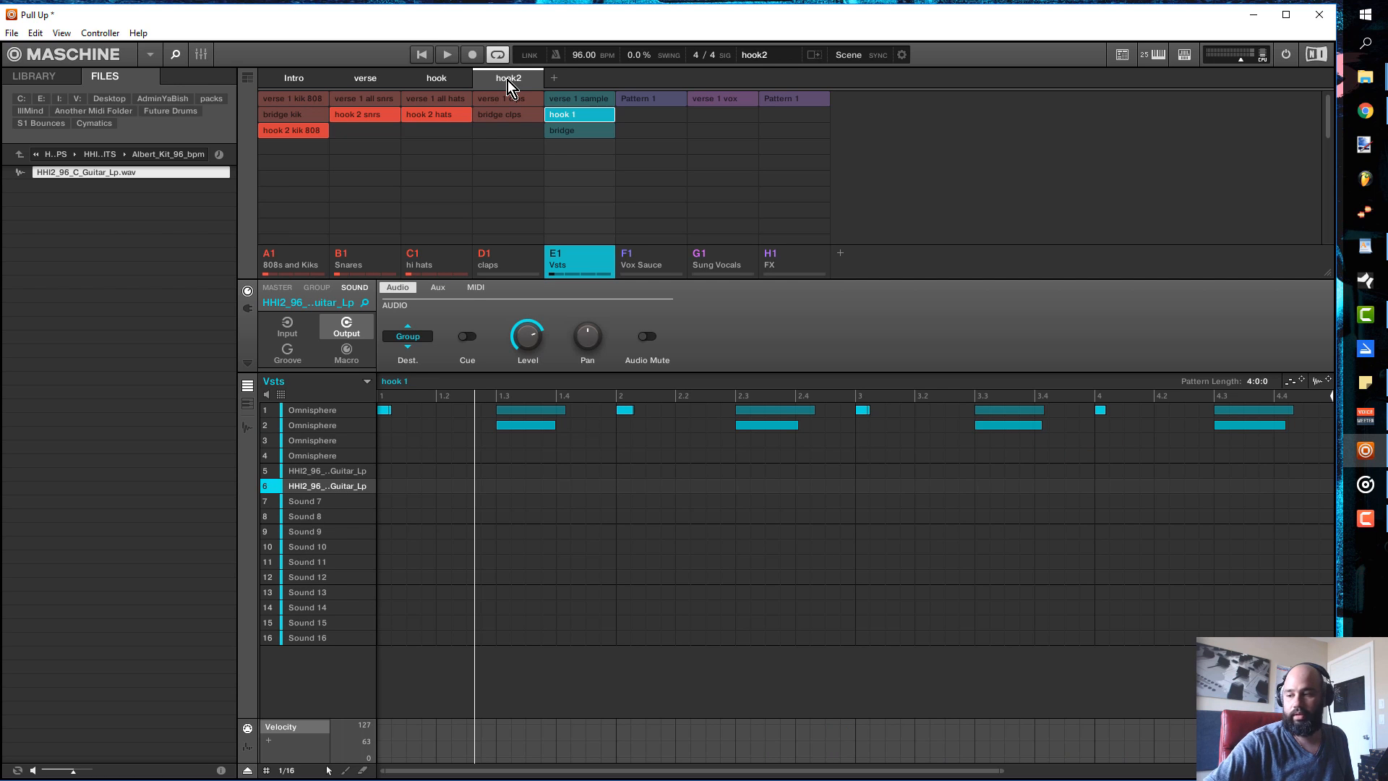
pyautogui.press('space')
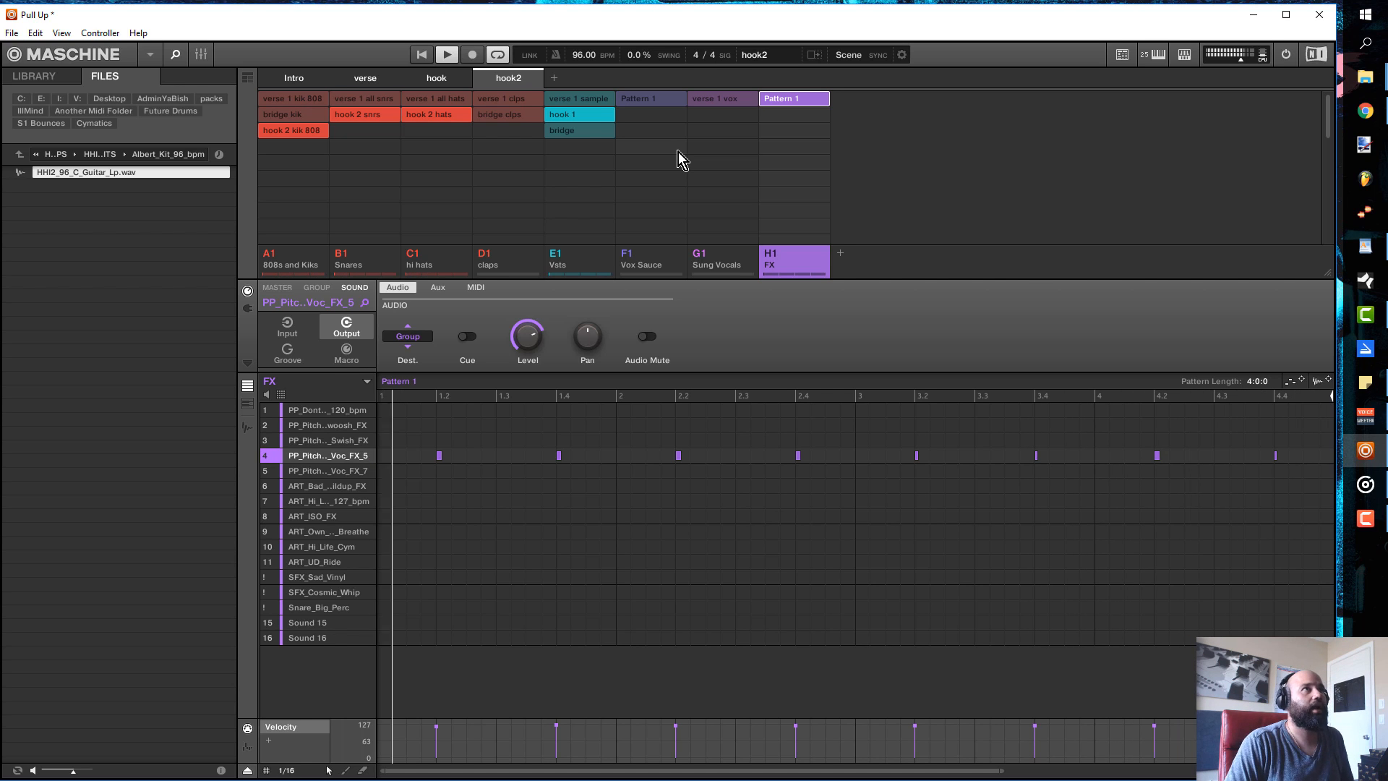
# - Add a scene named bridge and, during playback, give it bridge kik, bridge clps, the Vsts bridge pattern and Vox Sauce Pattern 1
pyautogui.click(553, 77)
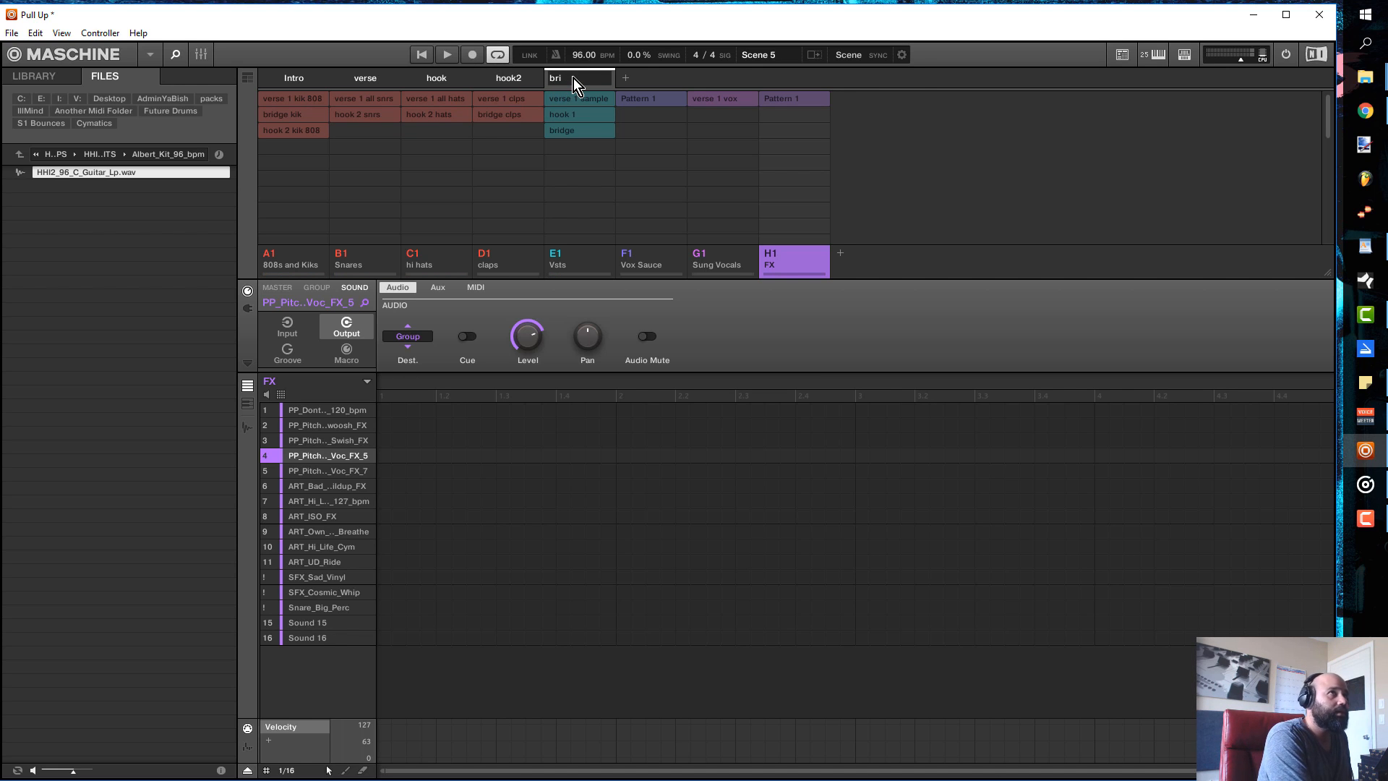
pyautogui.write('bridge')
pyautogui.press('Return')
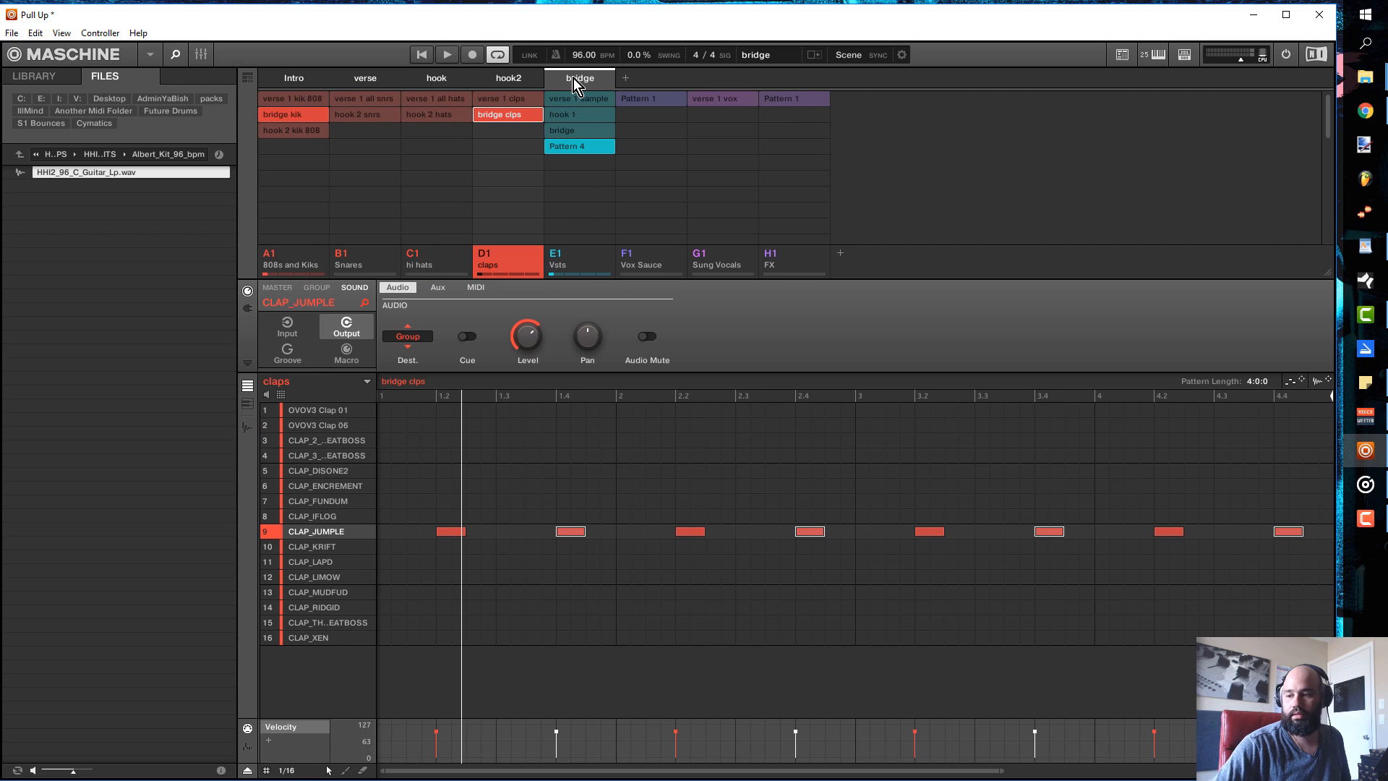
pyautogui.press('space')
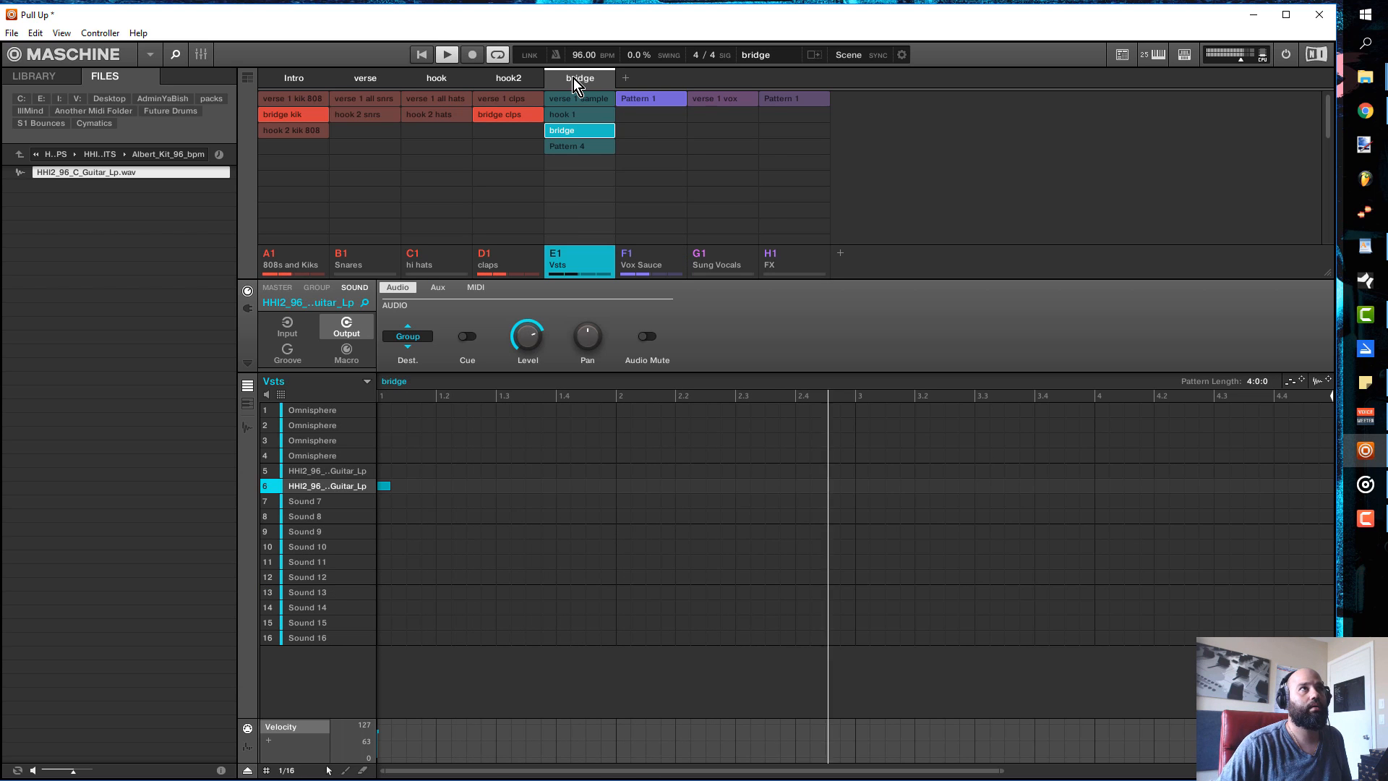
# - Clear and delete the empty Pattern 4 from the Vsts group
pyautogui.rightClick(601, 149)
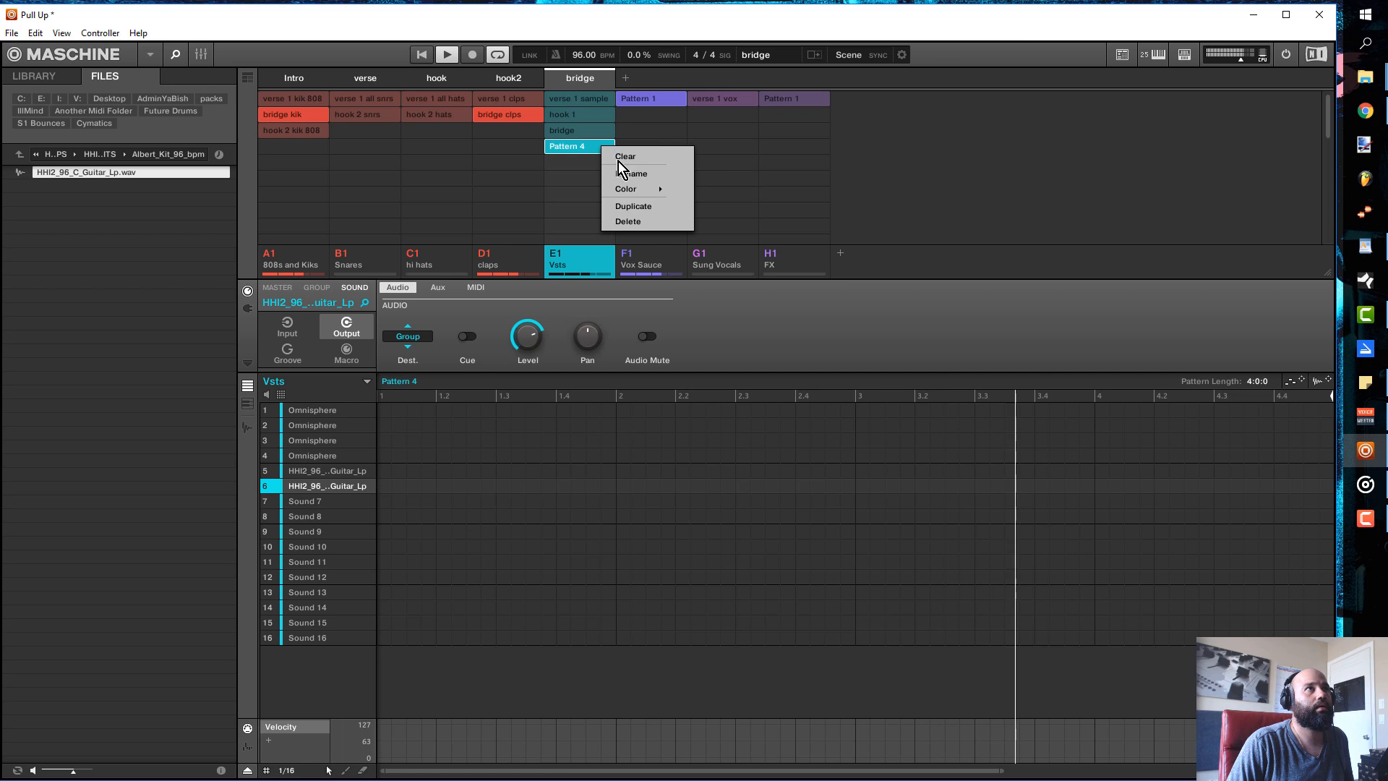
pyautogui.click(628, 157)
pyautogui.rightClick(596, 151)
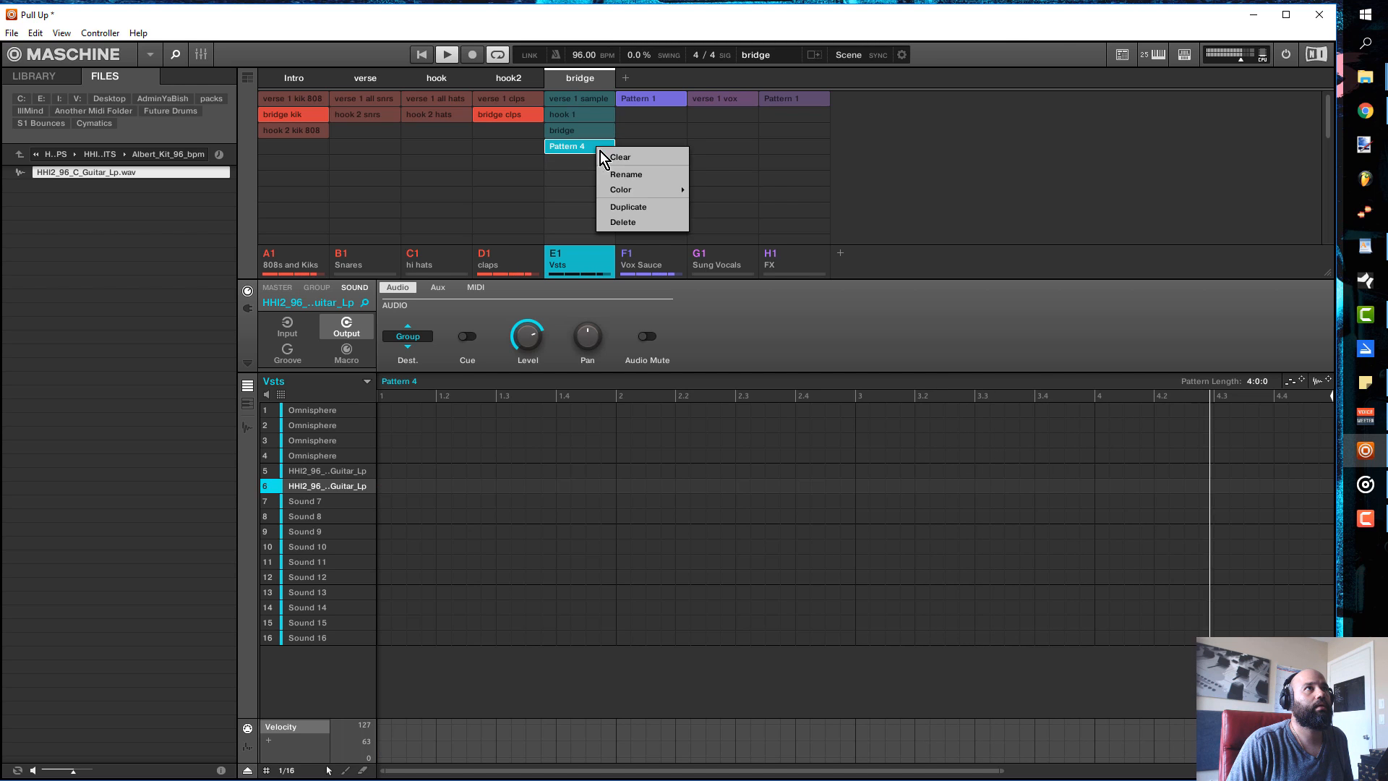
pyautogui.click(648, 222)
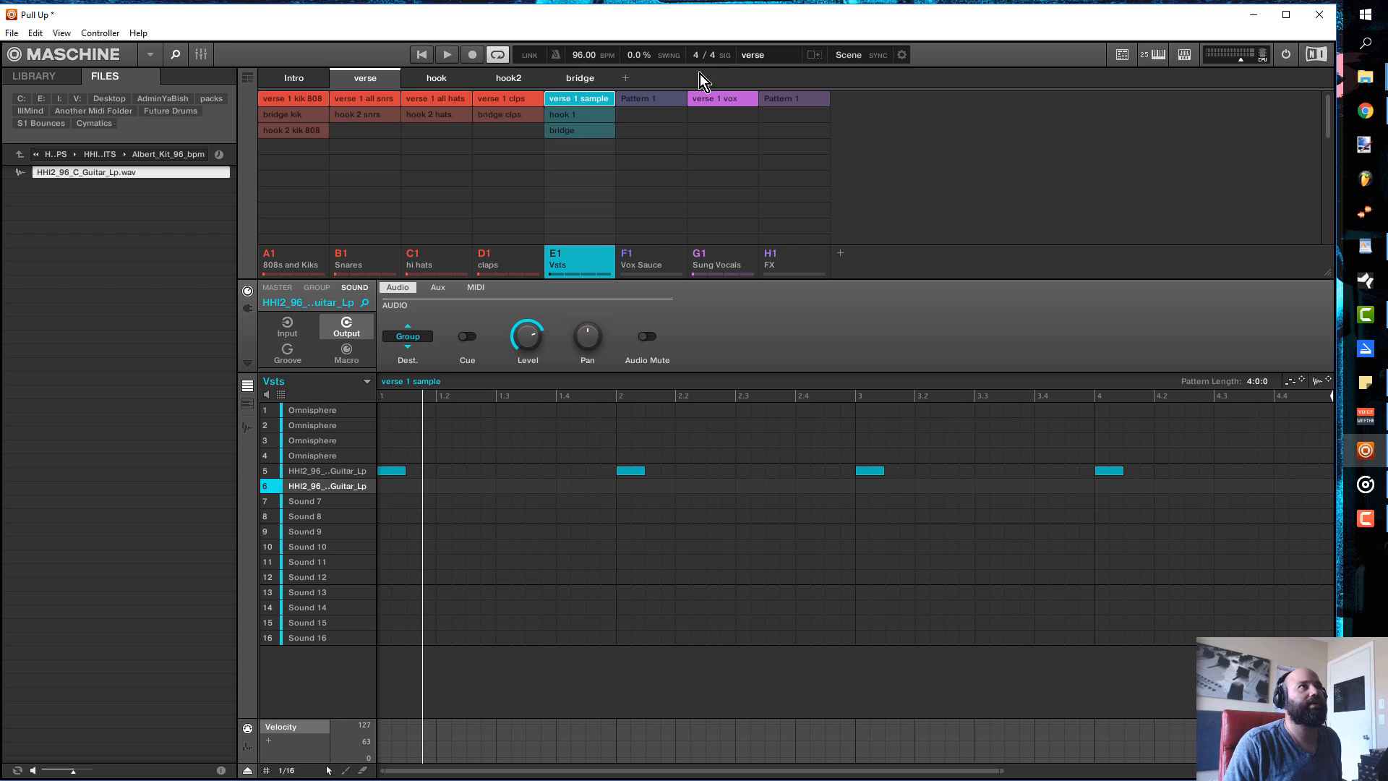
# - Add a scene named verse 2 and assign it the verse 1 drum patterns, verse 1 sample and verse 1 vox
pyautogui.click(625, 79)
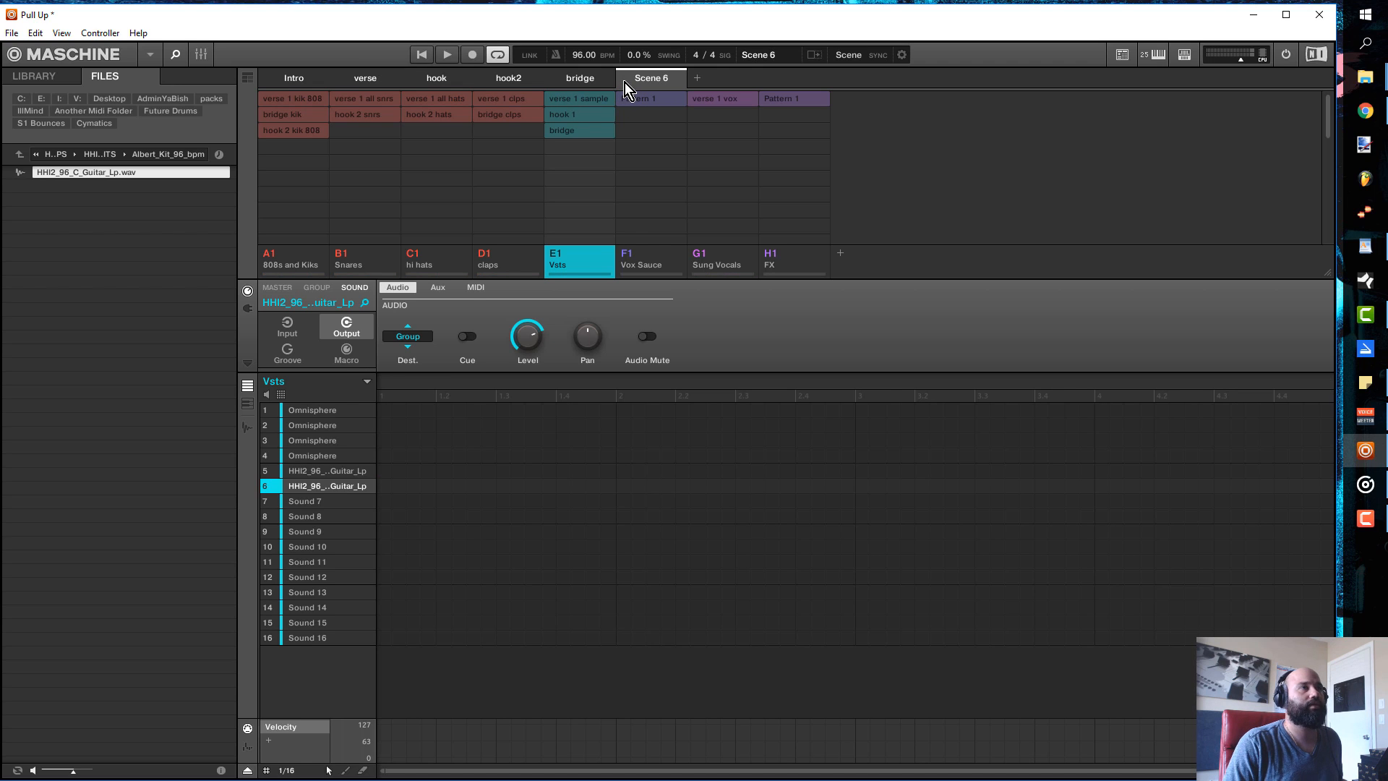
pyautogui.click(661, 78)
pyautogui.write('verse')
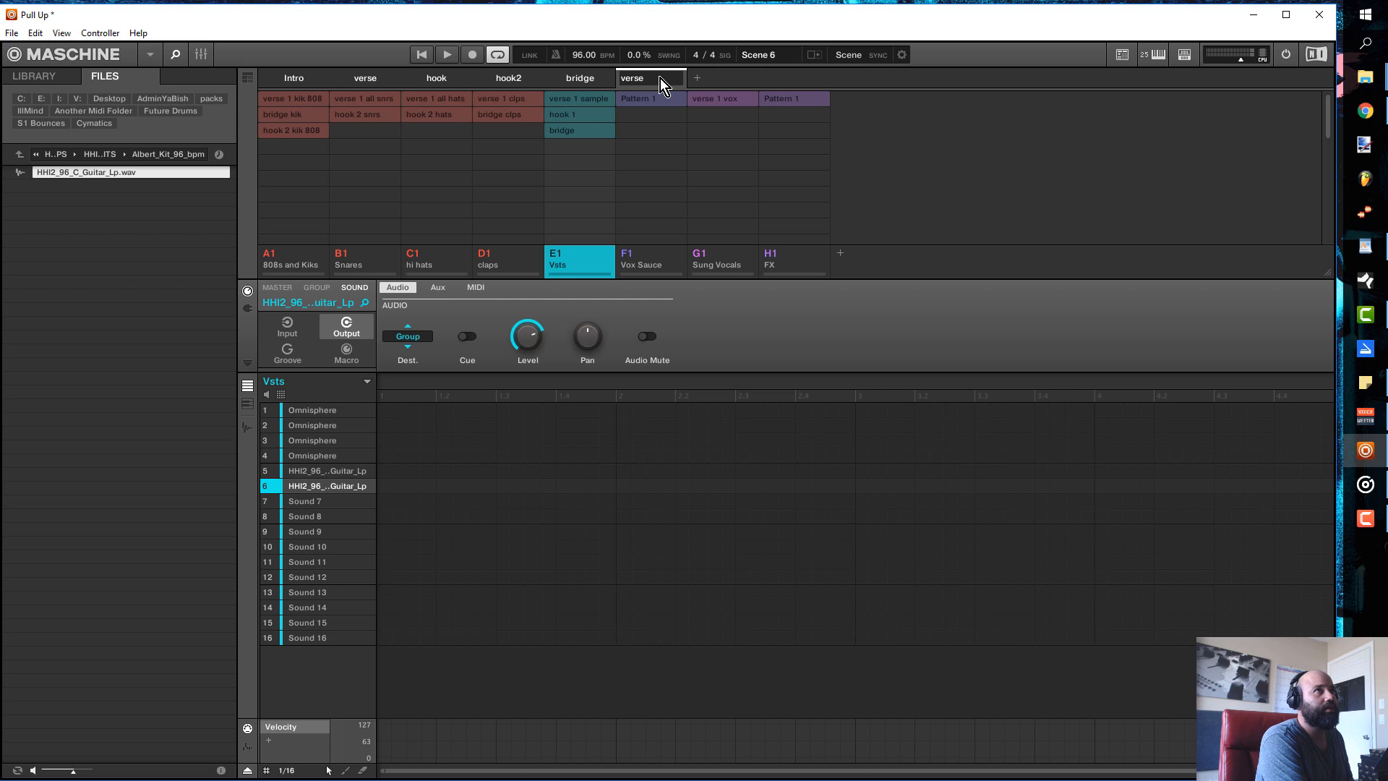
pyautogui.write(' 2')
pyautogui.press('Return')
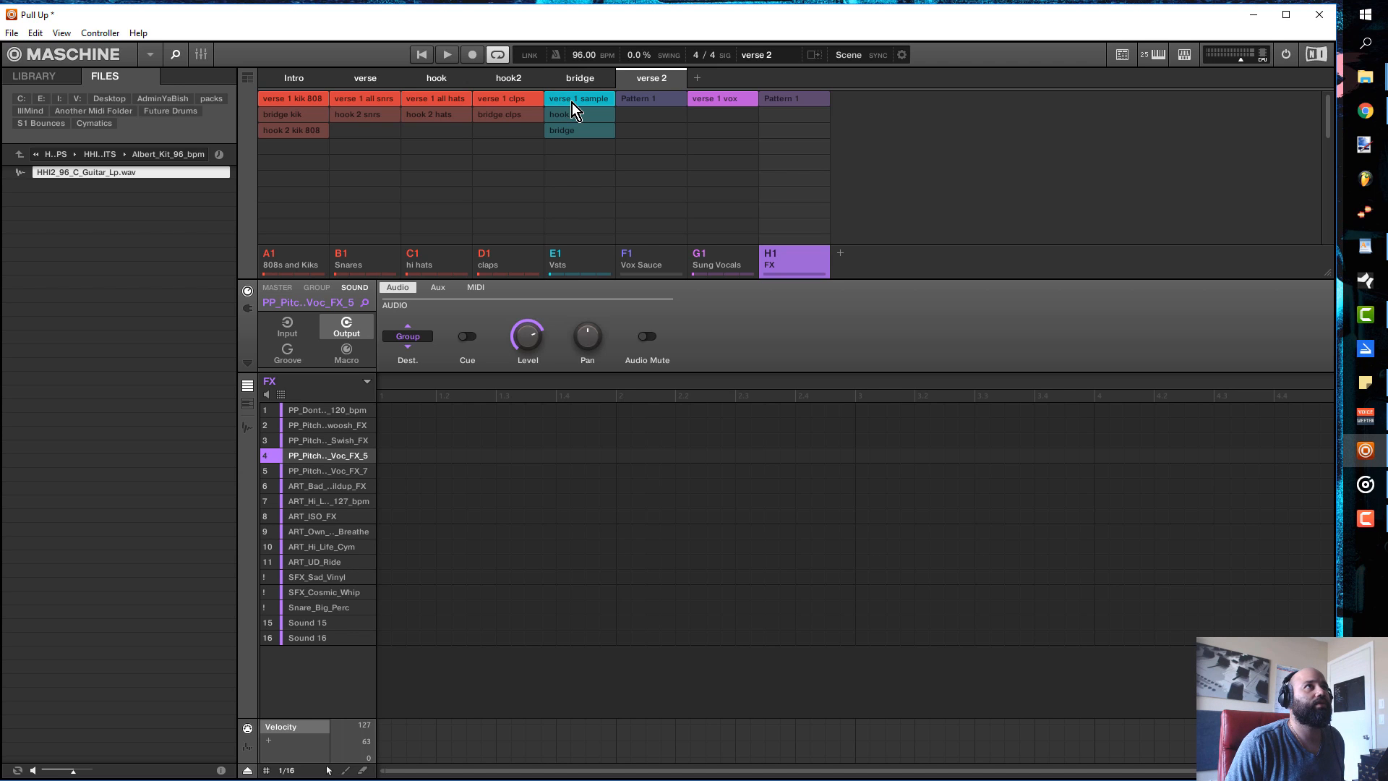
# - Duplicate the Vsts group's verse 1 sample pattern into its fourth slot and rename the copy as verse 2
pyautogui.moveTo(571, 102); pyautogui.dragTo(574, 149)
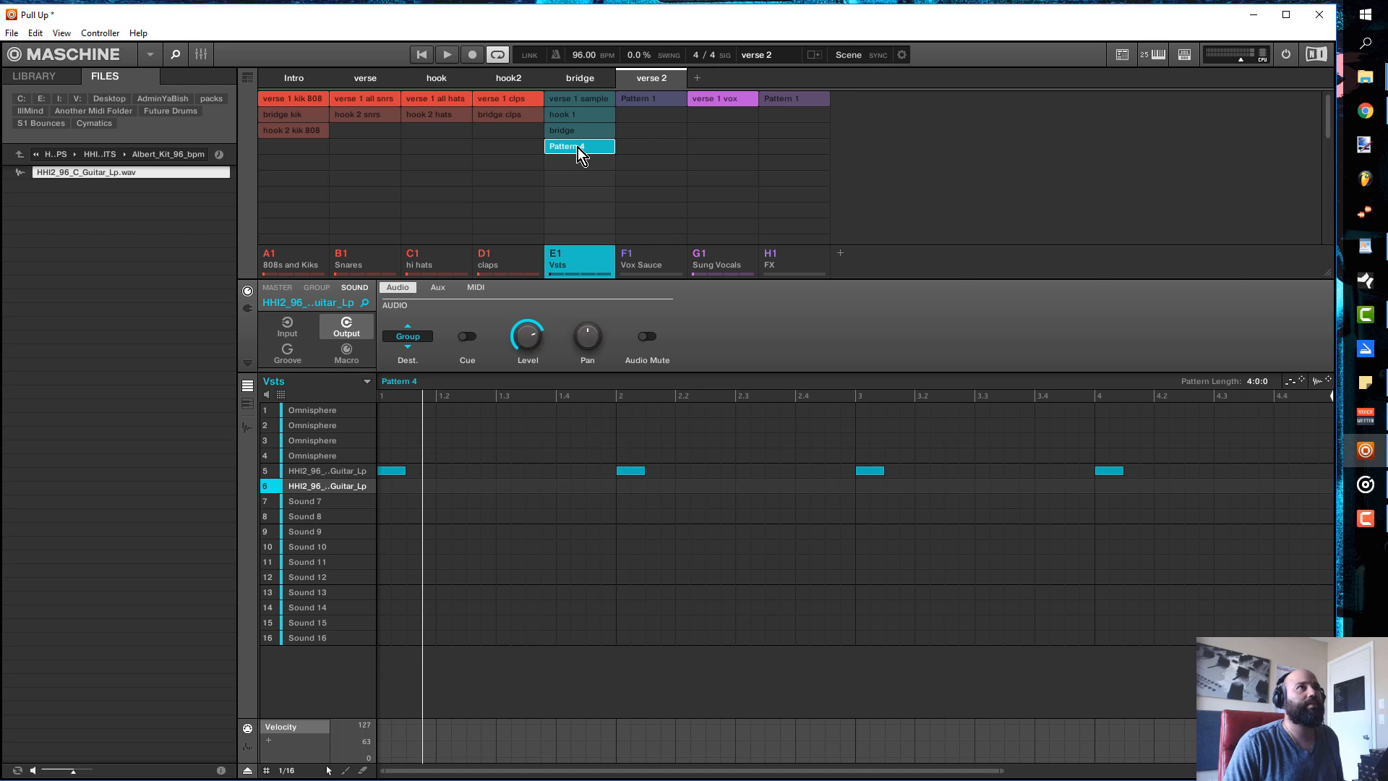
pyautogui.rightClick(578, 148)
pyautogui.click(630, 179)
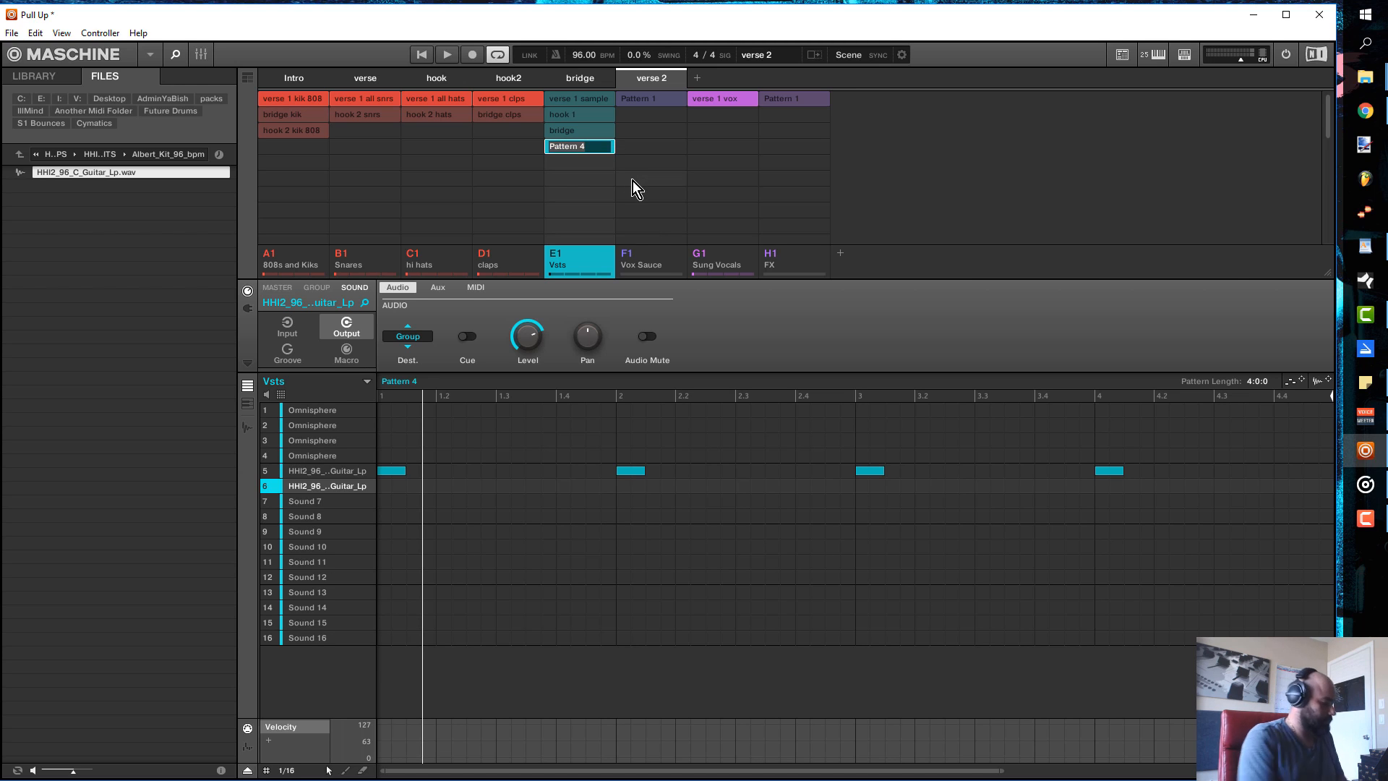
pyautogui.write('verse 2')
pyautogui.press('Return')
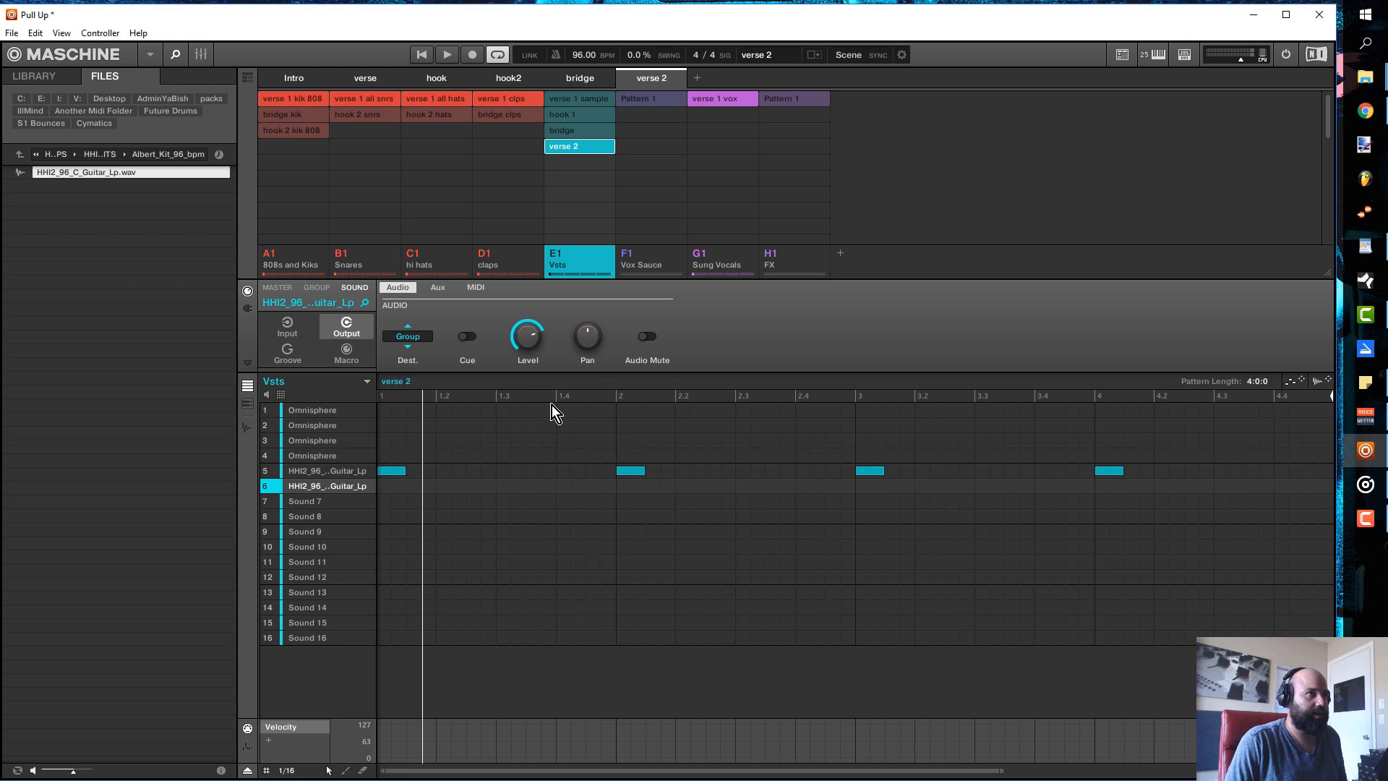
# - Add a guitar loop note on sound 5 two sixteenths before bar 2, auditioning and deleting a second note right beside it
pyautogui.click(597, 471)
pyautogui.click(605, 471)
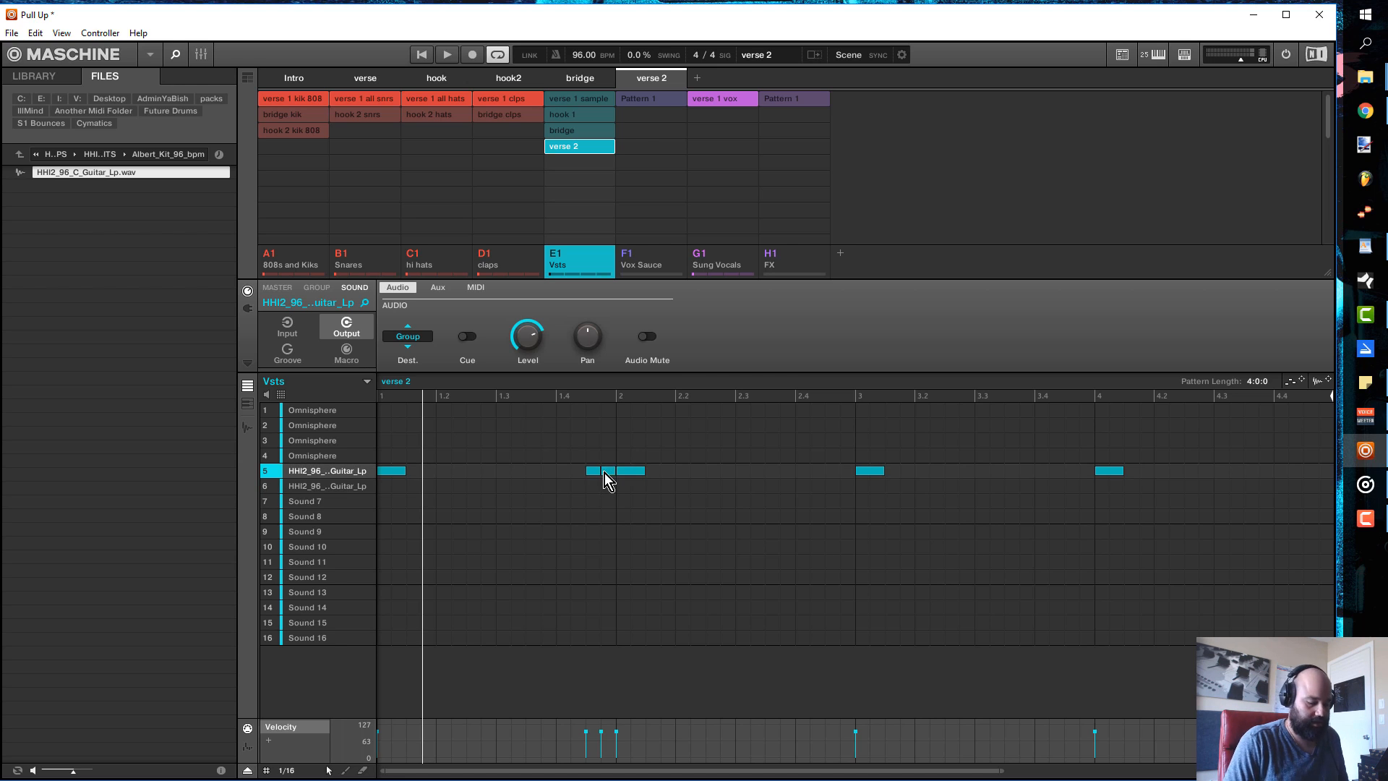
pyautogui.press('space')
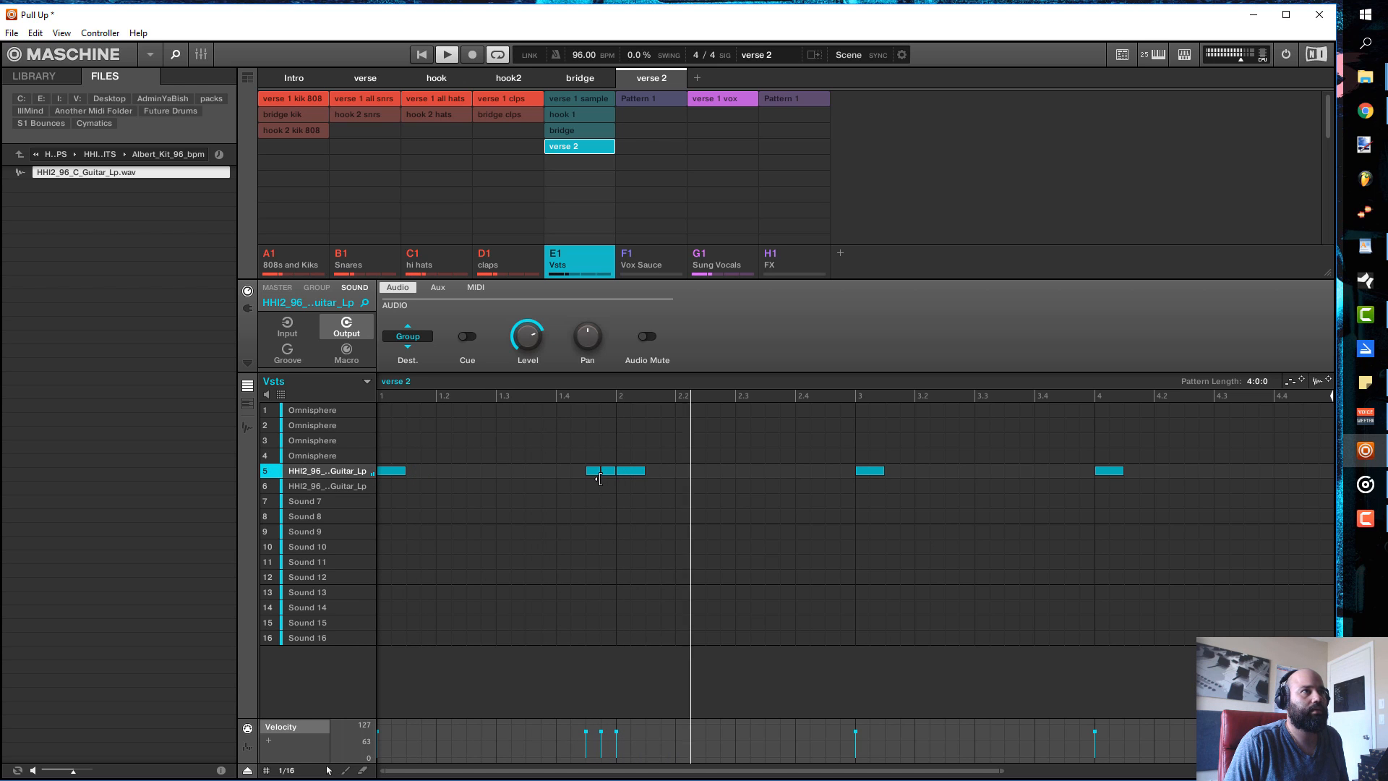
pyautogui.rightClick(606, 472)
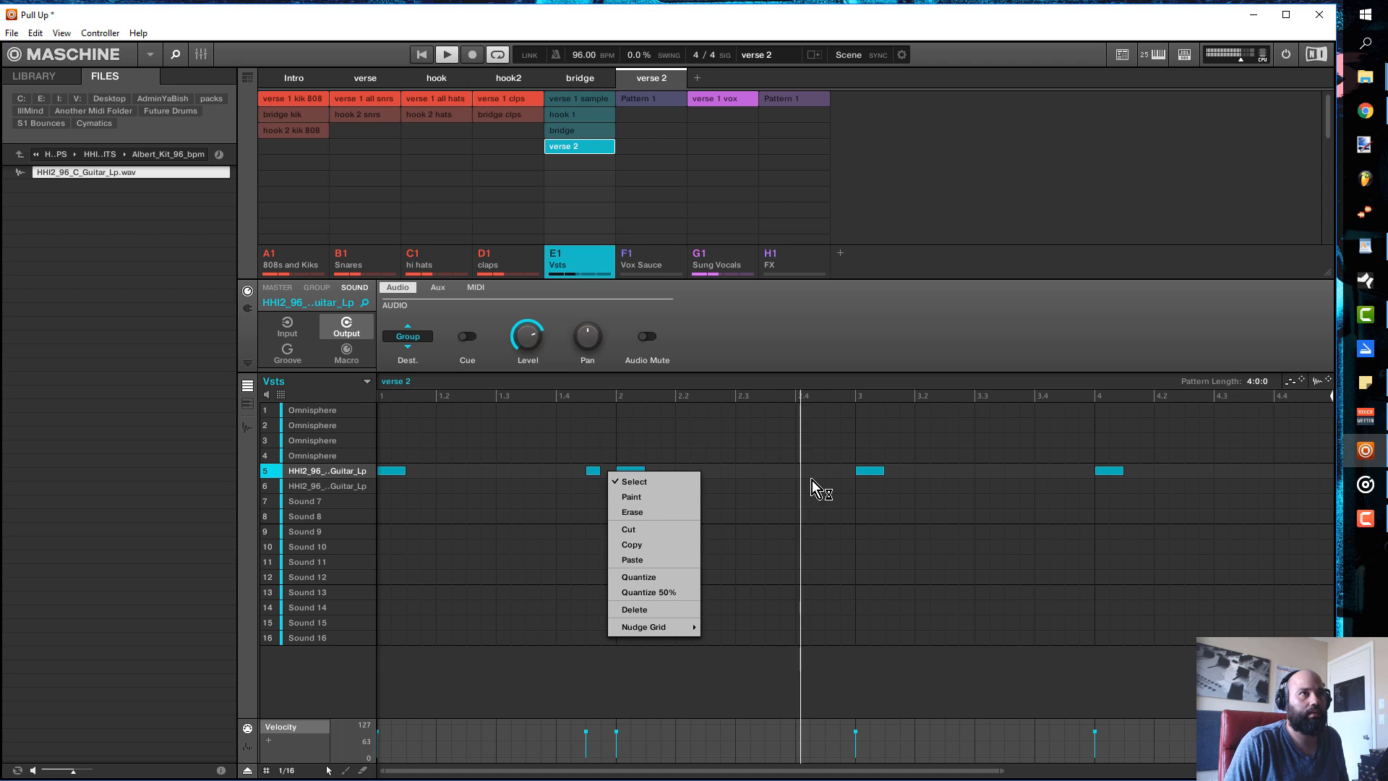
pyautogui.press('space')
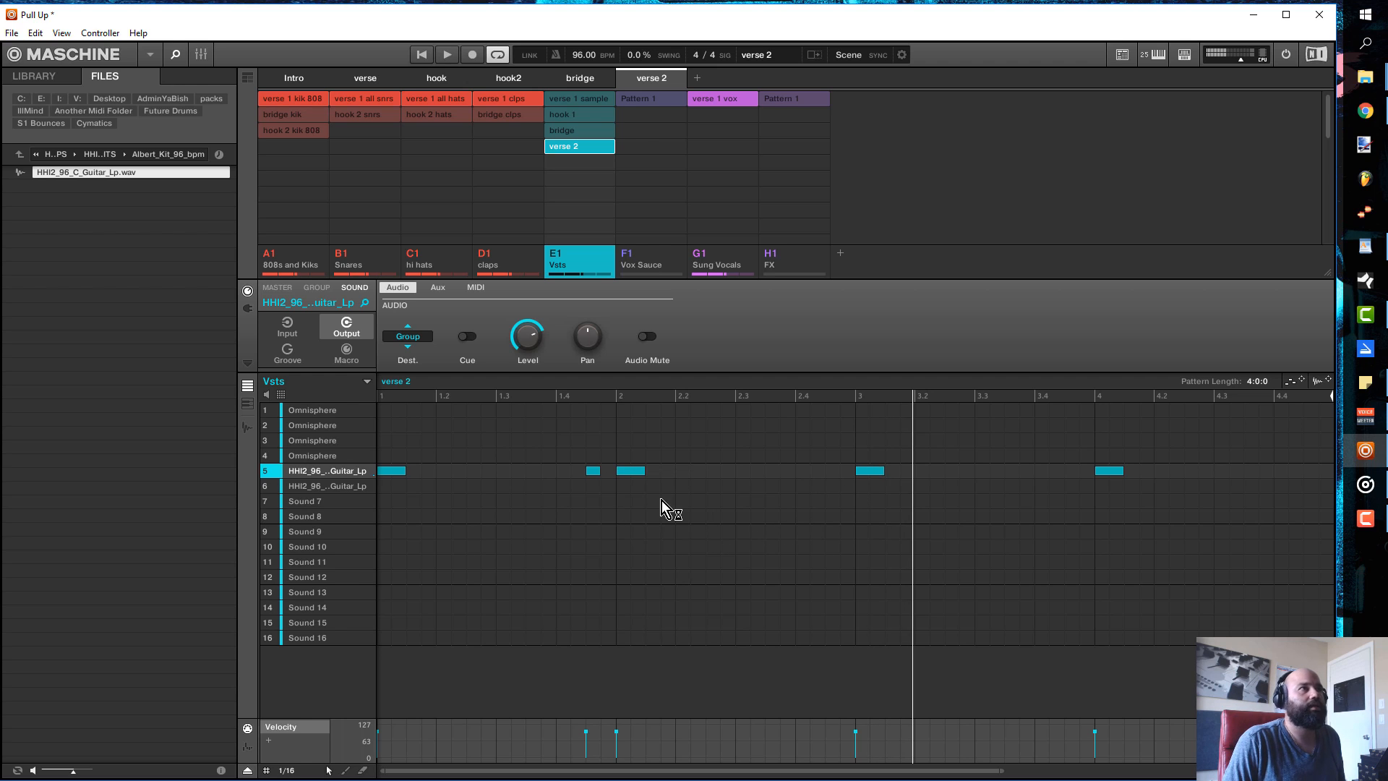
# - Copy the guitar loop from sound 5 to sound 7 and delete all notes on the copy
pyautogui.moveTo(327, 471); pyautogui.dragTo(325, 500)
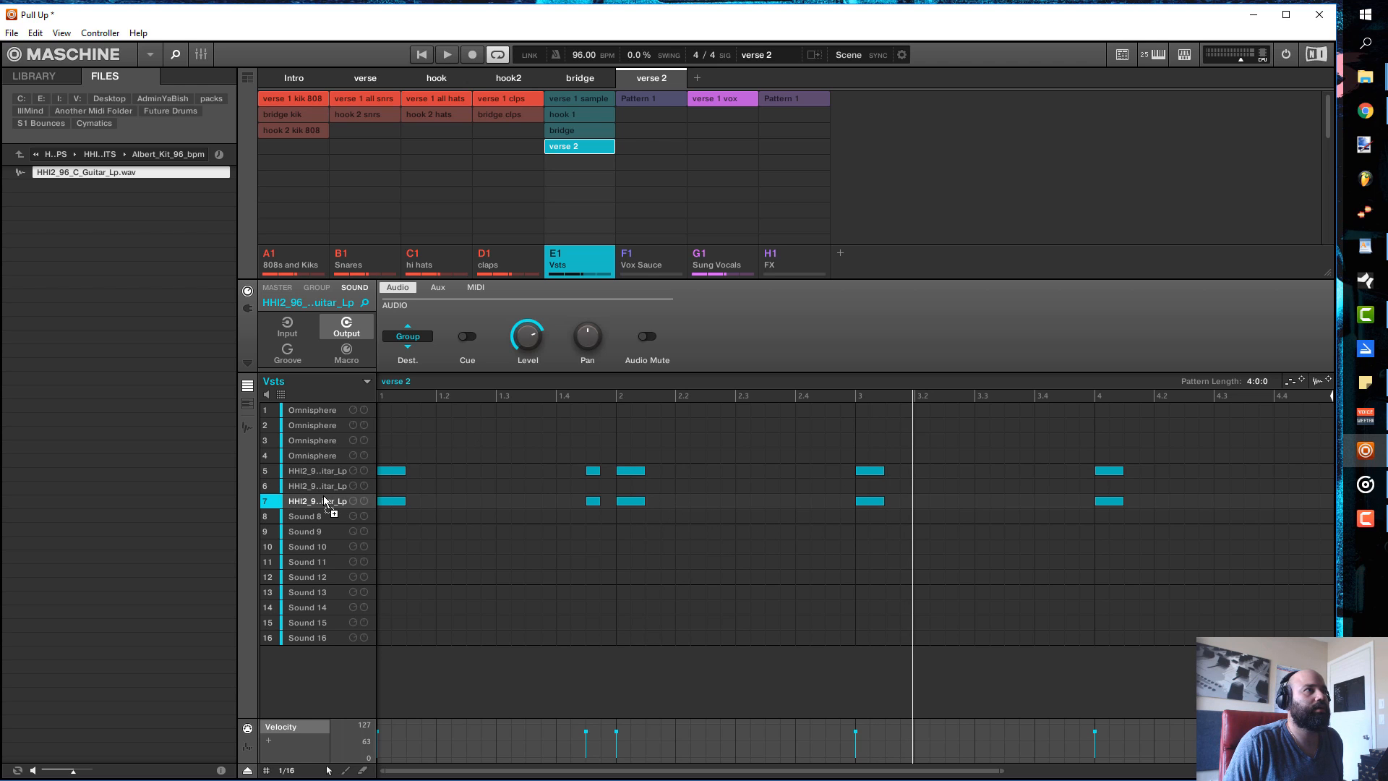
pyautogui.doubleClick(397, 502)
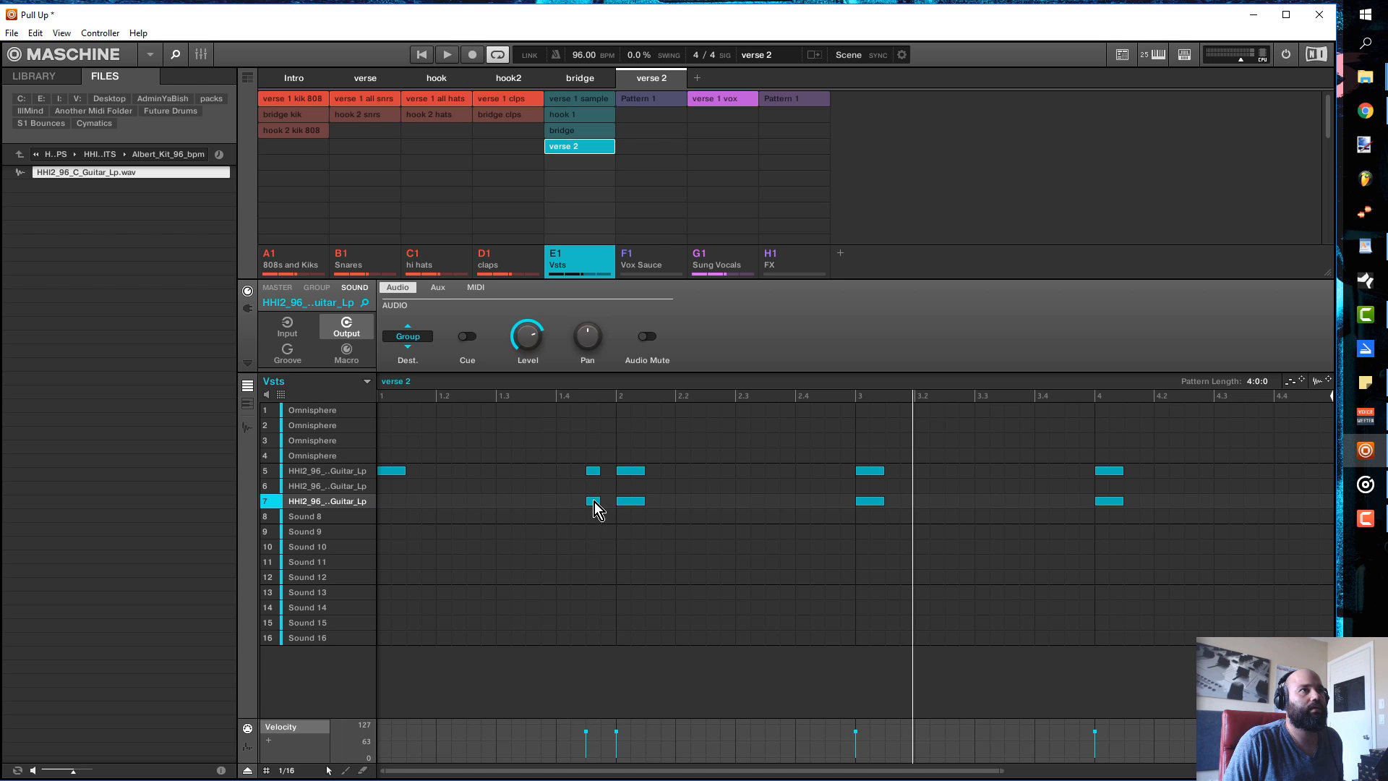
pyautogui.doubleClick(595, 502)
pyautogui.doubleClick(625, 501)
pyautogui.moveTo(581, 494); pyautogui.dragTo(1197, 524)
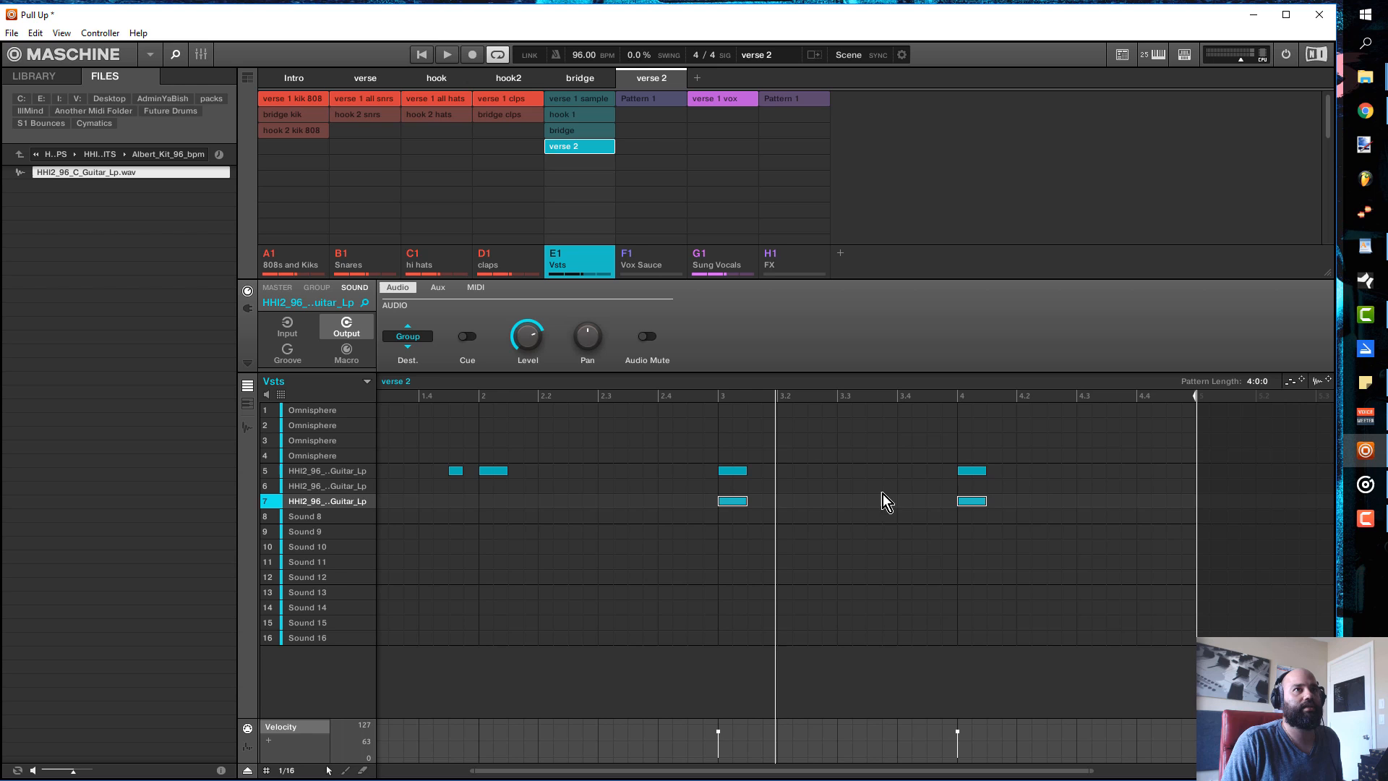
pyautogui.doubleClick(971, 501)
pyautogui.moveTo(591, 773); pyautogui.dragTo(401, 680)
# - Set the play range of sound 7's guitar sample from 56818 to 95256, audition it and return to the pattern's notes
pyautogui.hotkey('ctrl', 'e')
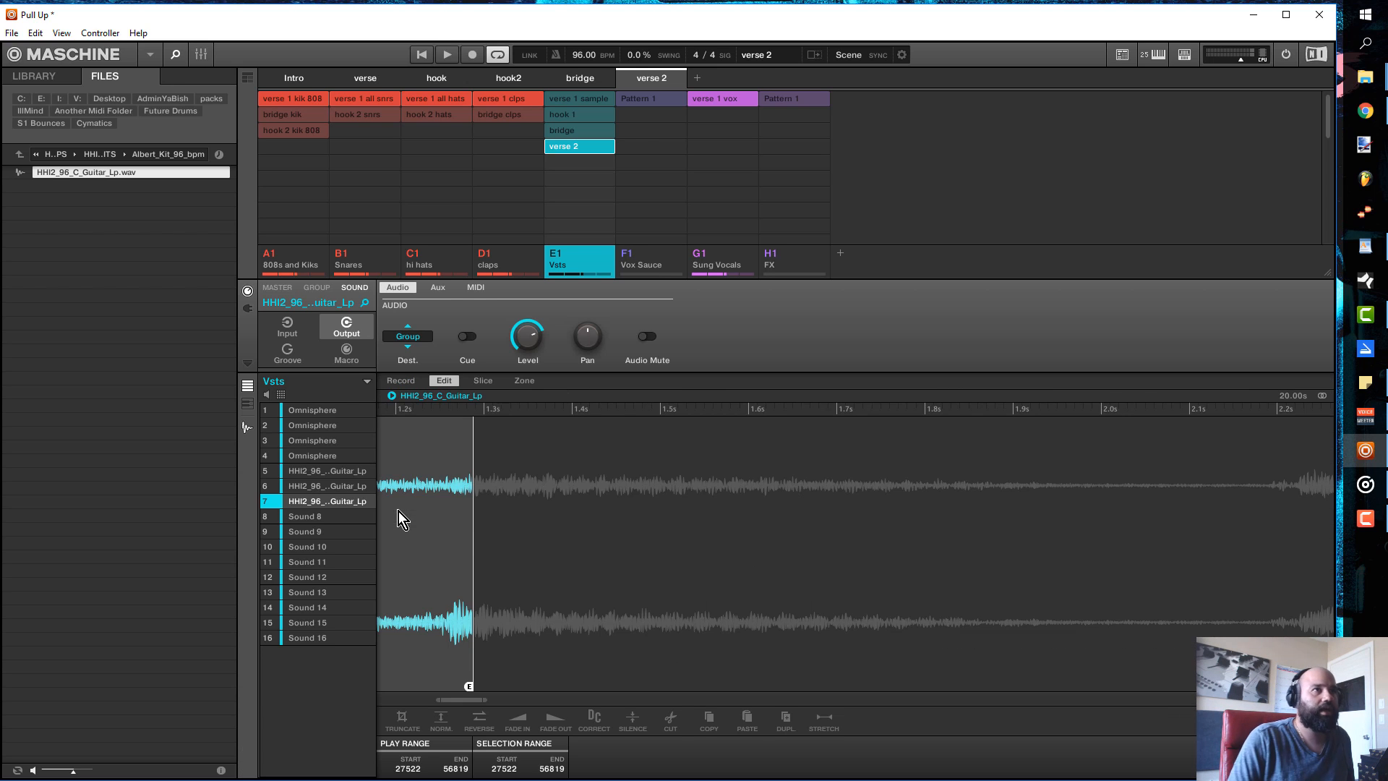
pyautogui.moveTo(487, 700); pyautogui.dragTo(705, 700)
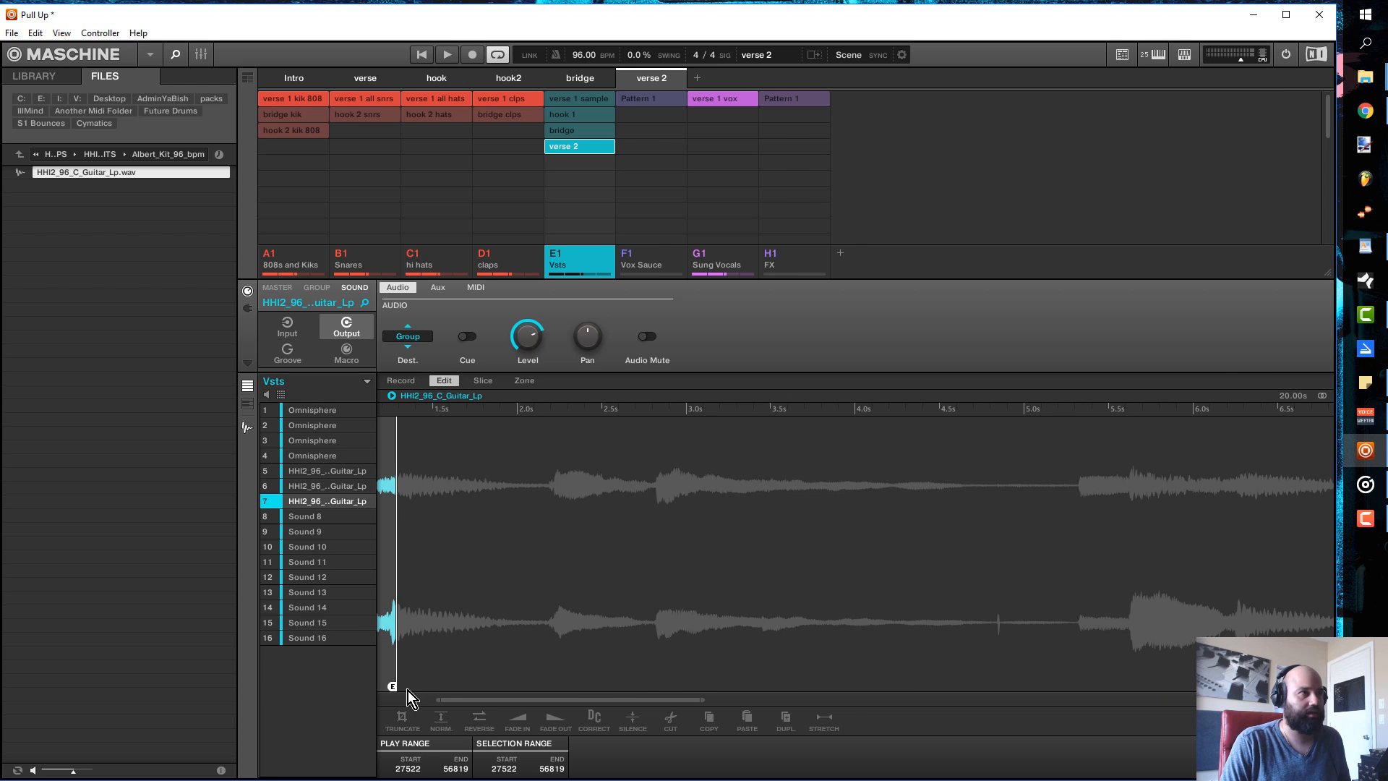
pyautogui.moveTo(514, 700)
pyautogui.mouseDown()
pyautogui.moveTo(458, 700)
pyautogui.moveTo(764, 682)
pyautogui.mouseUp()
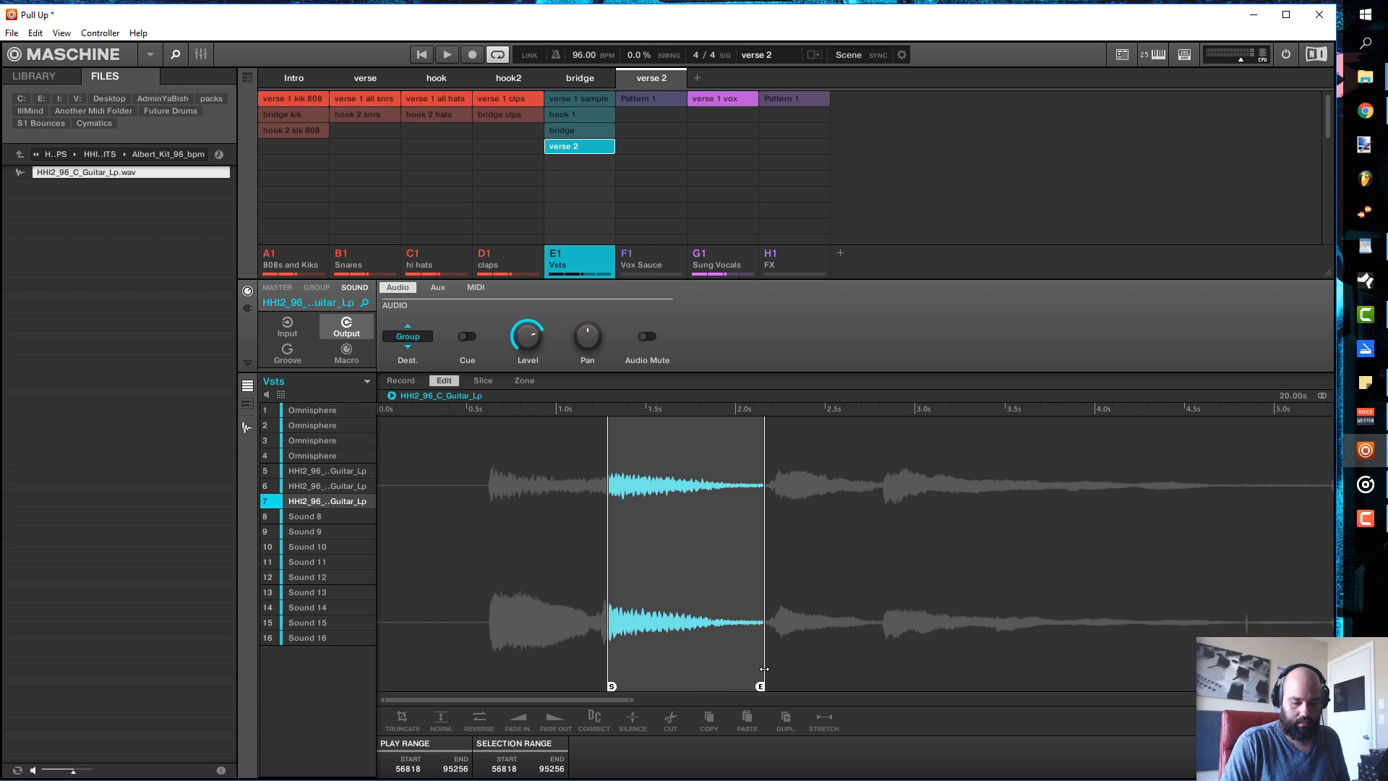
pyautogui.press('Down')
pyautogui.press('Down')
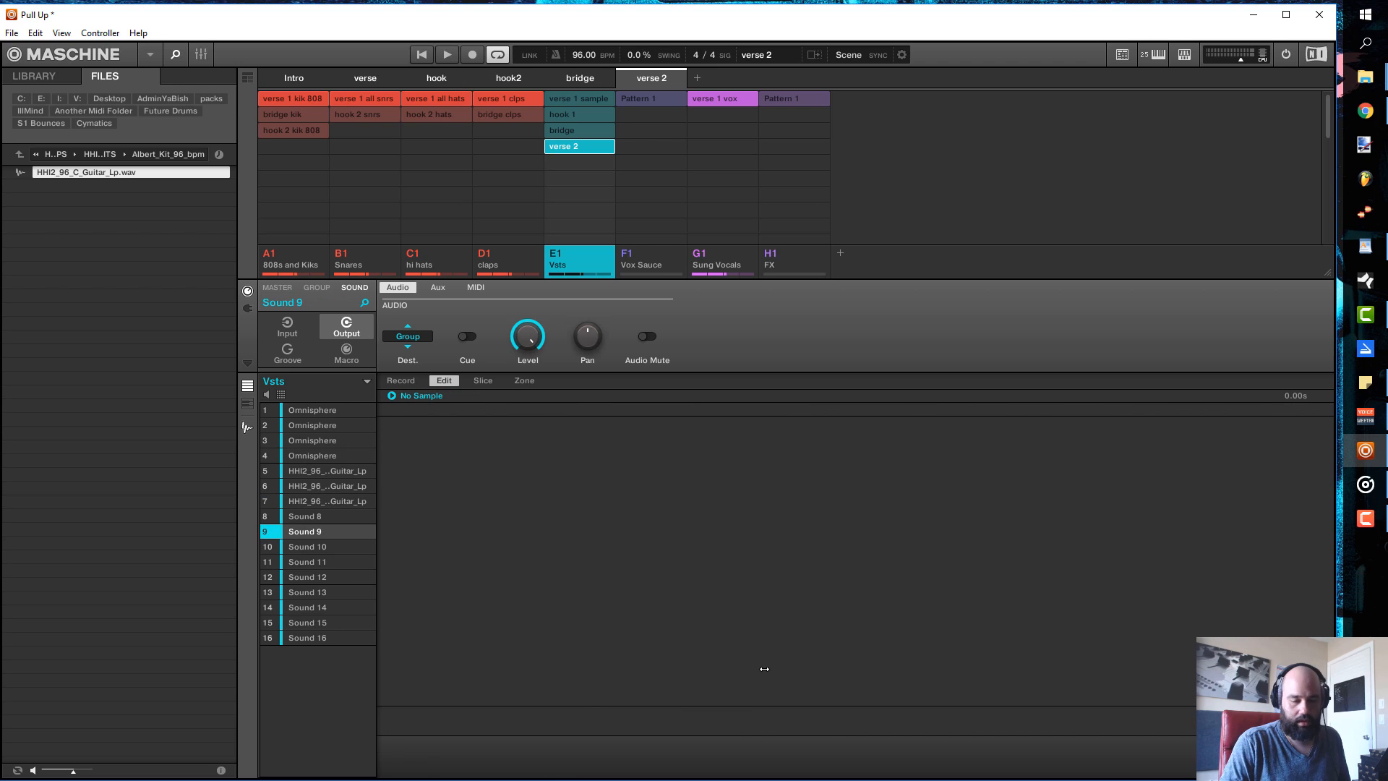
pyautogui.press('Up')
pyautogui.press('Up')
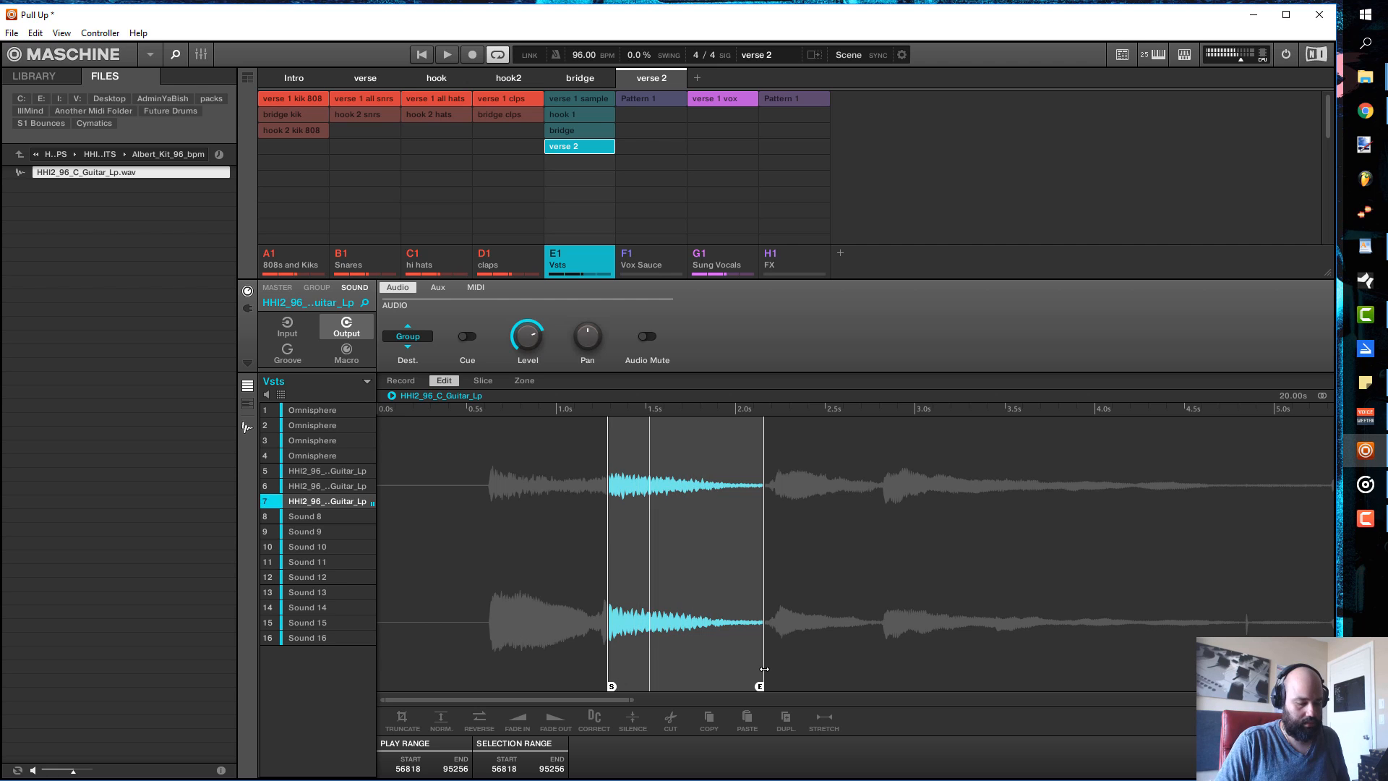
pyautogui.press('space')
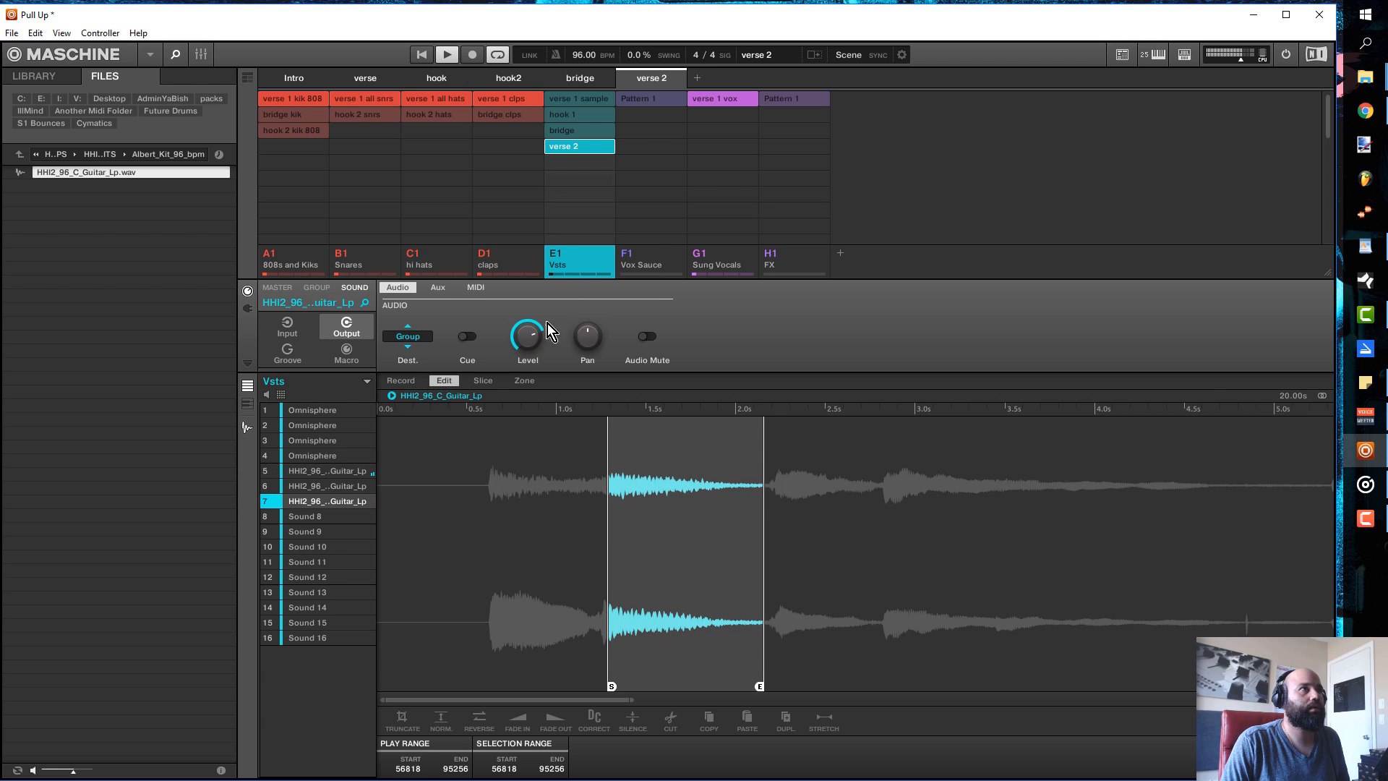
pyautogui.click(246, 428)
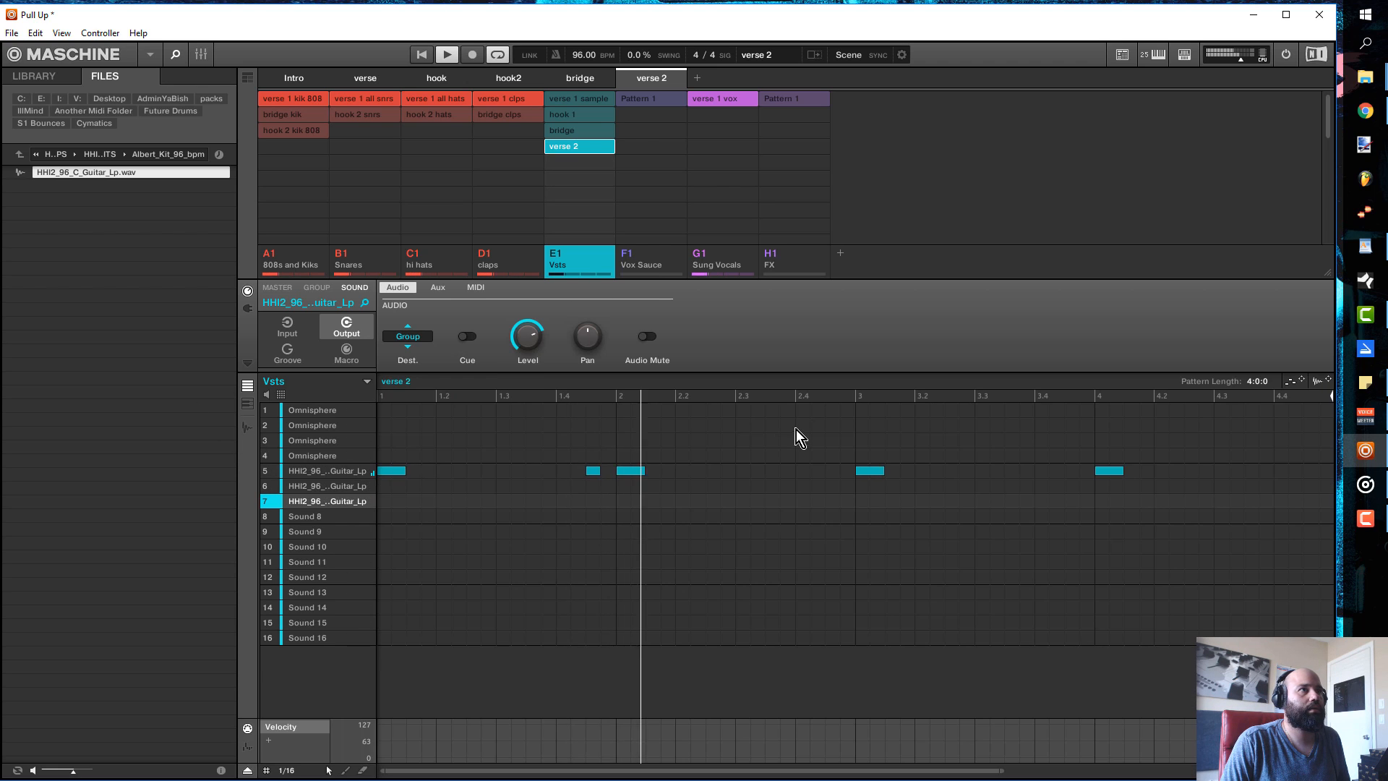
pyautogui.click(799, 486)
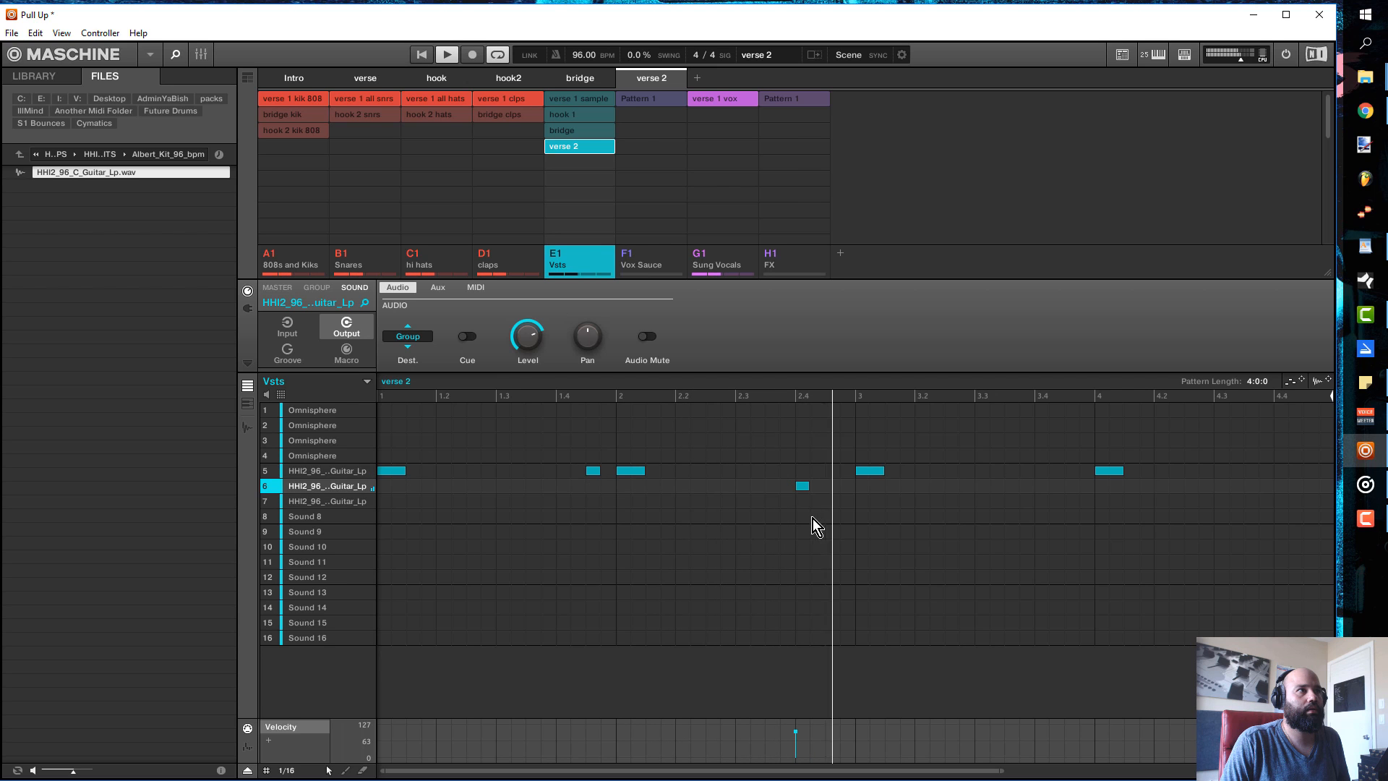
pyautogui.rightClick(804, 490)
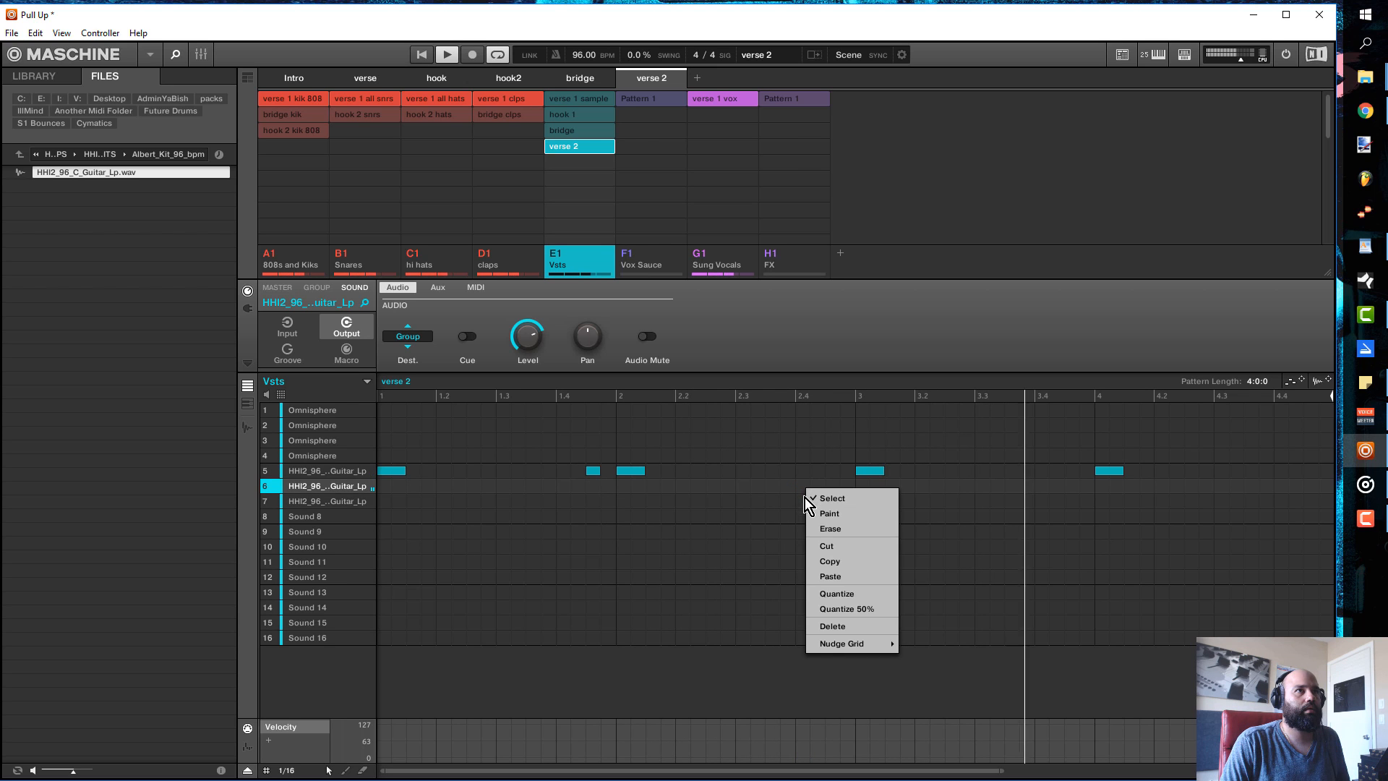
pyautogui.click(801, 504)
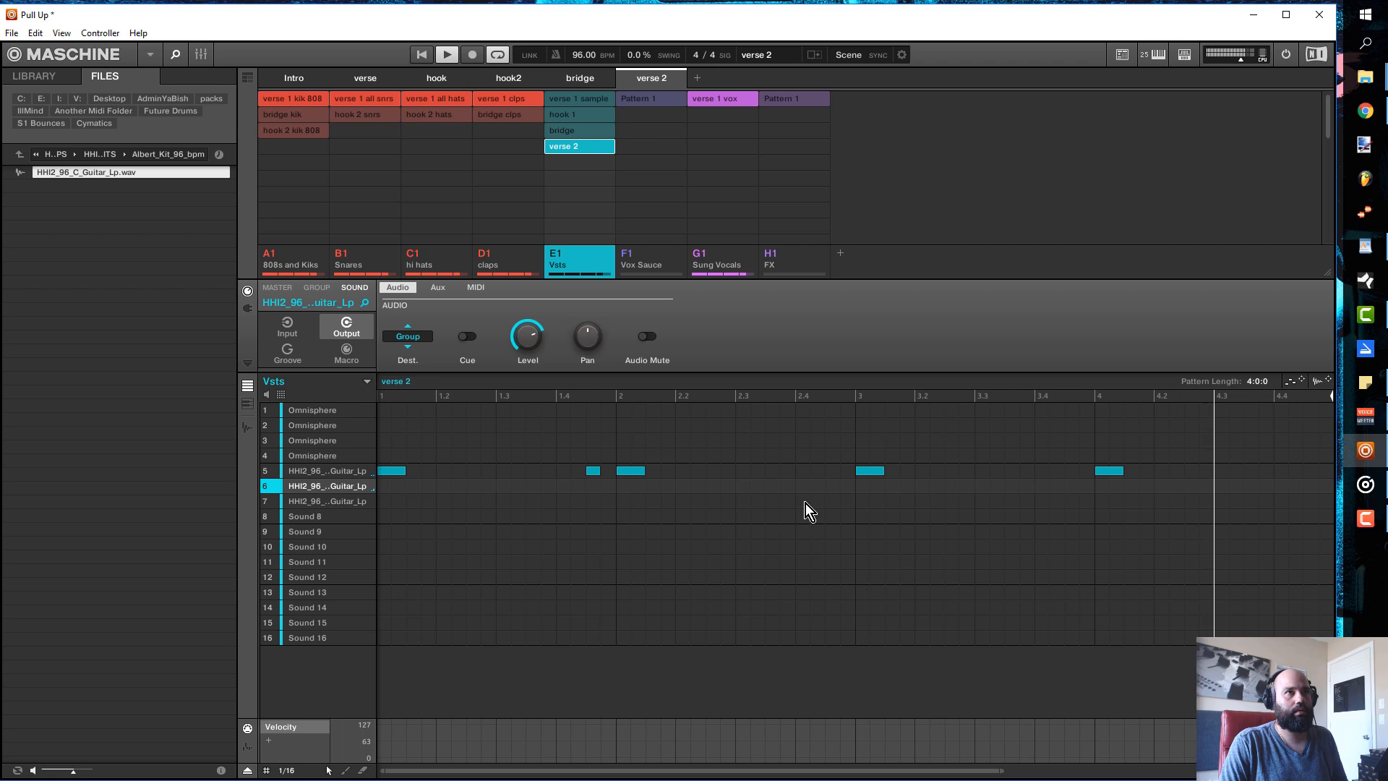
# - Add a sound 7 note at beat 2.4 and a sound 5 note two sixteenths before bar 4 in the verse 2 pattern
pyautogui.click(804, 501)
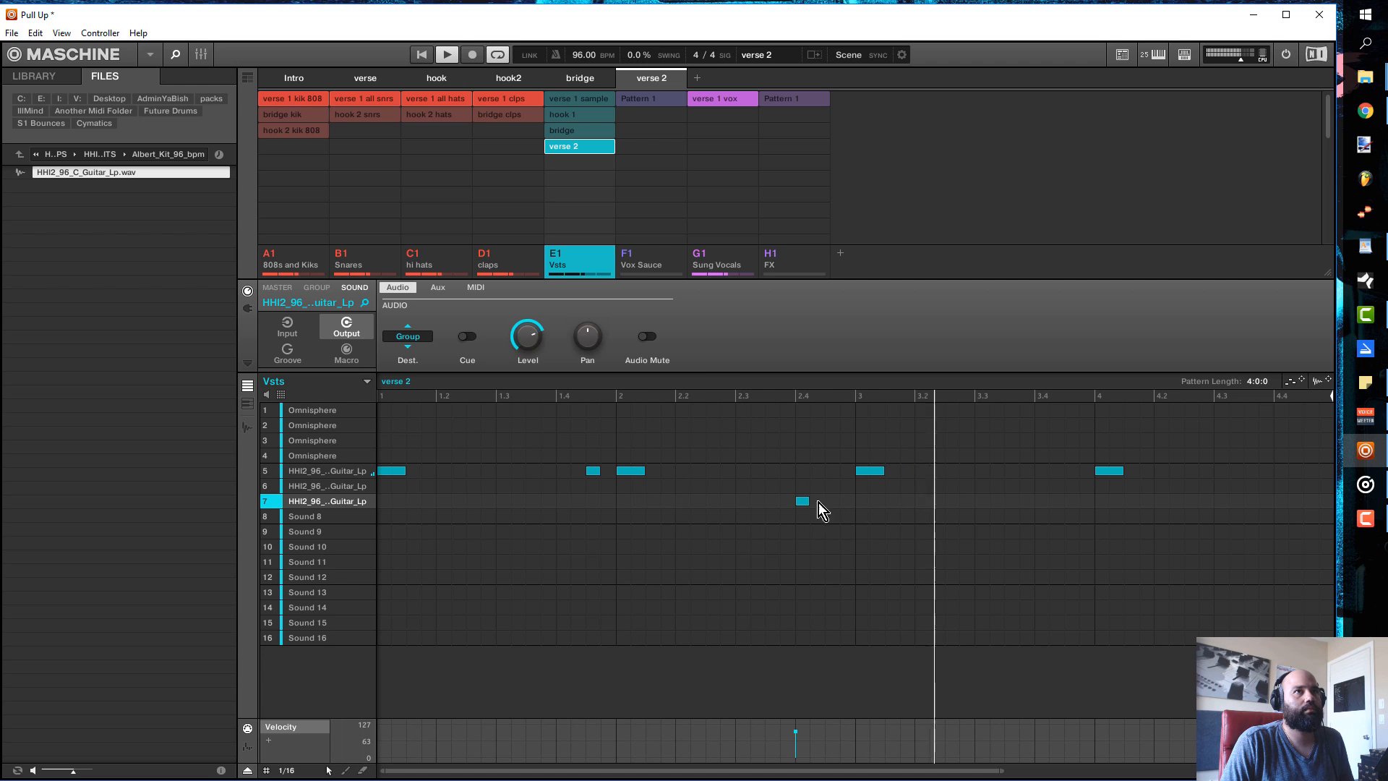
pyautogui.click(1066, 474)
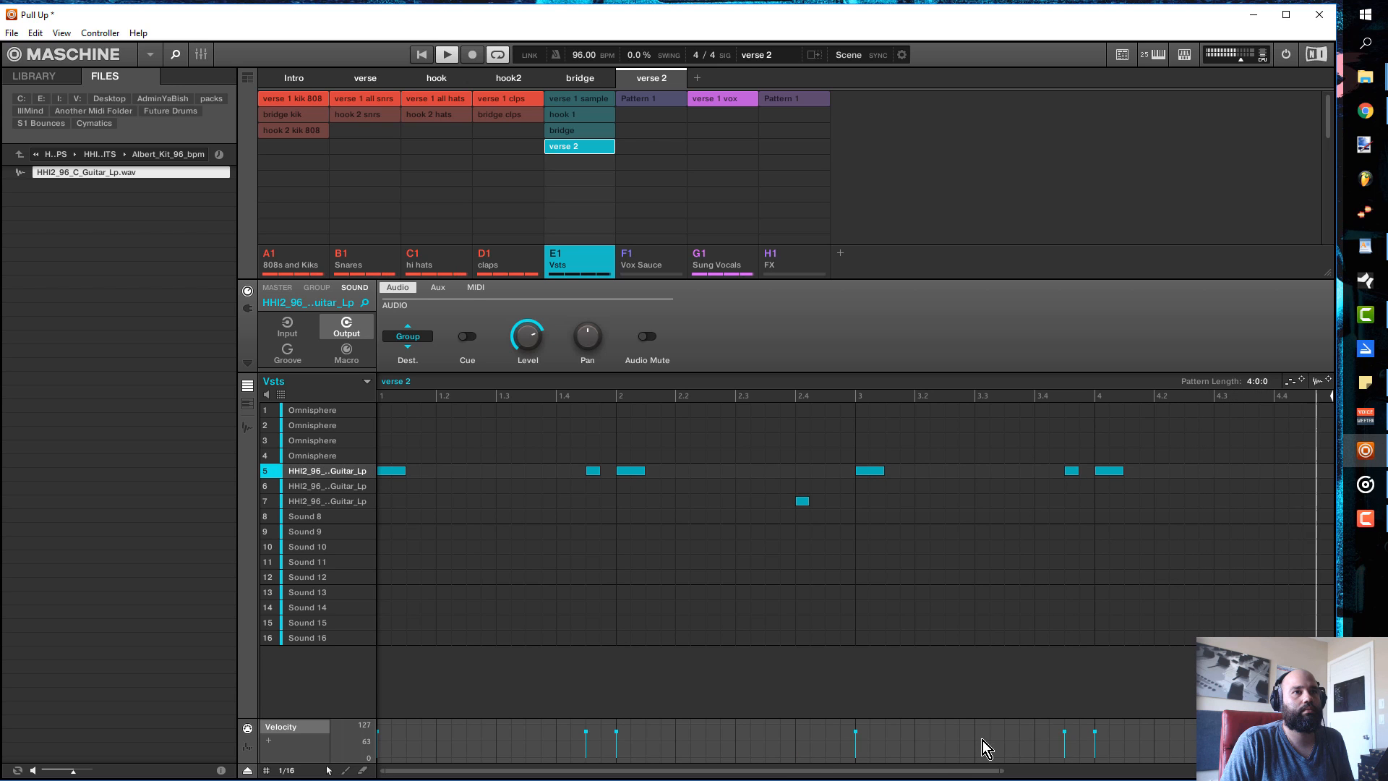
pyautogui.moveTo(971, 770); pyautogui.dragTo(1027, 768)
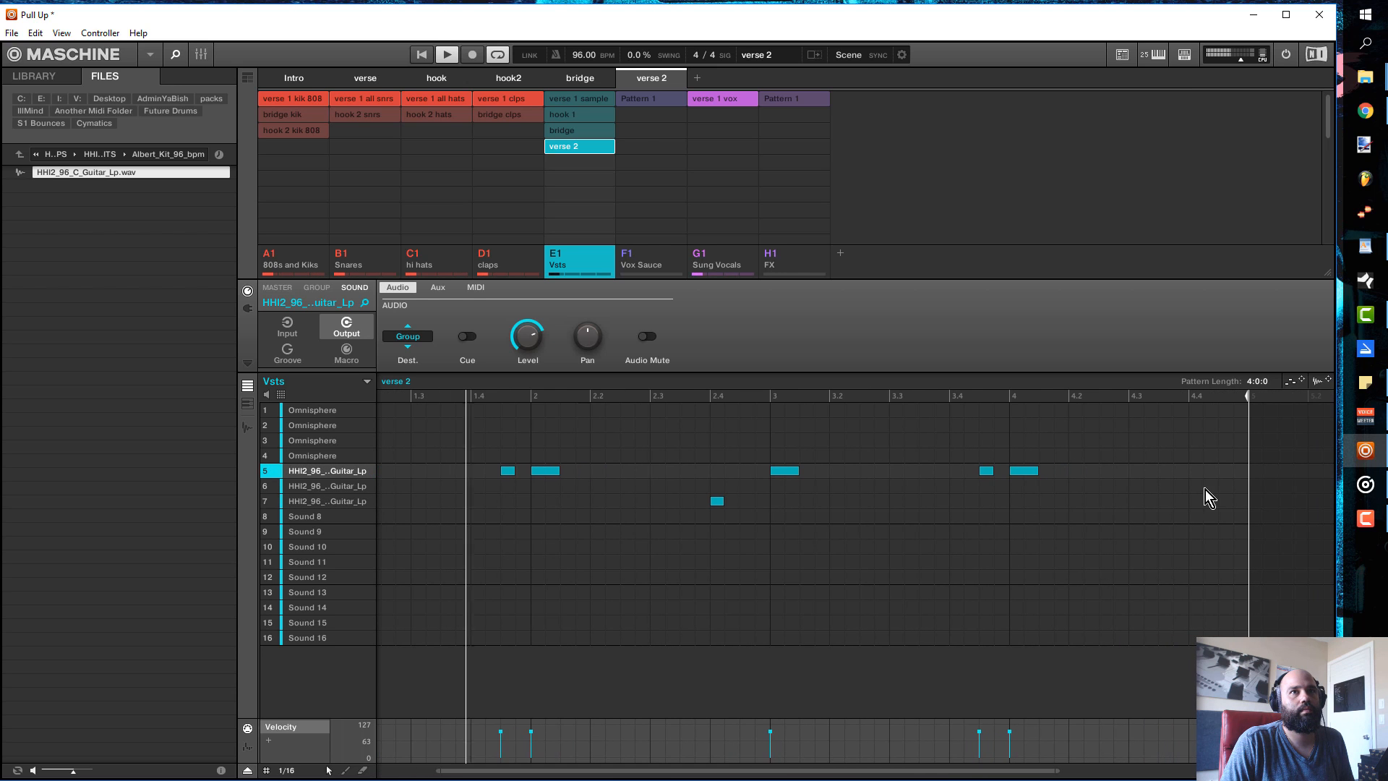
# - Add two sound 7 notes in the verse 2 pattern, at beat 4.4 and two sixteenths after it, and stop playback
pyautogui.click(1196, 501)
pyautogui.click(1225, 501)
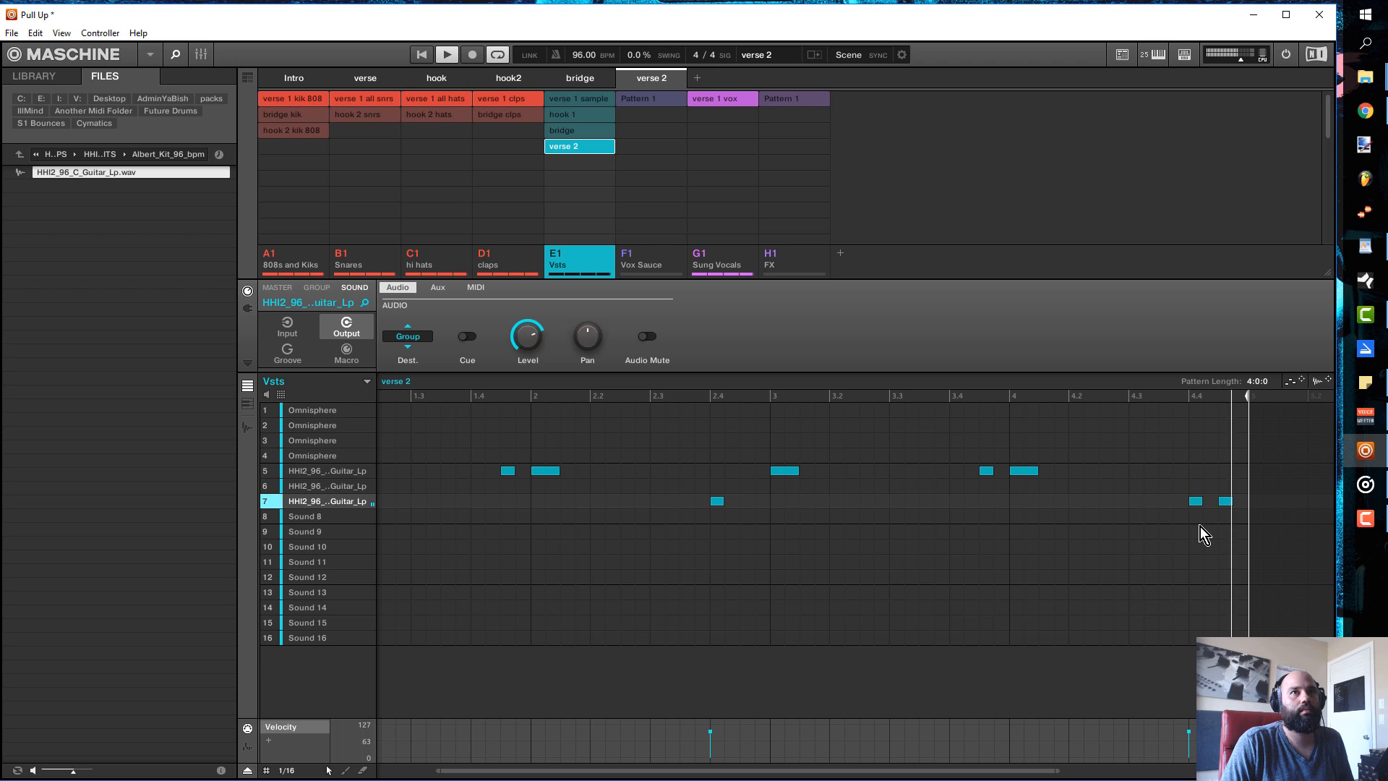
pyautogui.press('space')
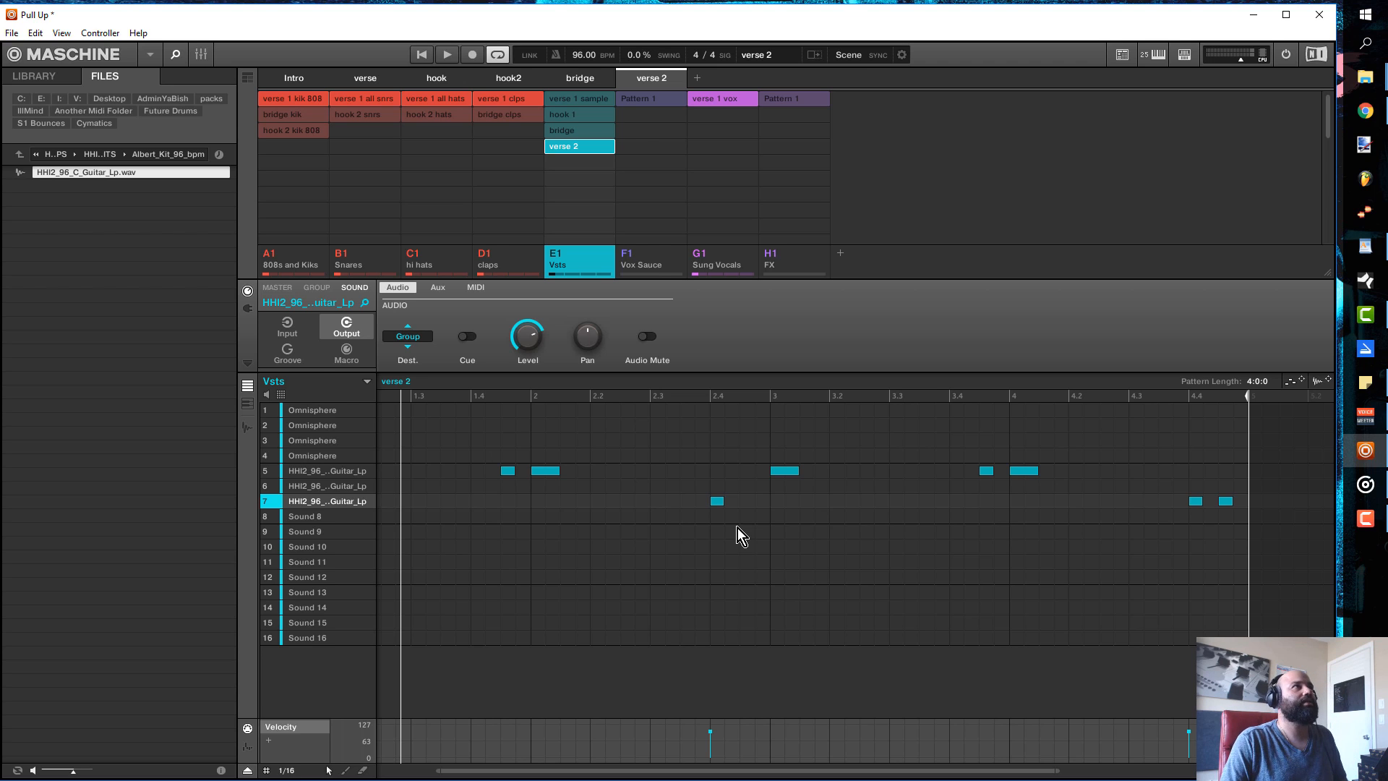
# - Switch to the song arrangement and create sections at bars 1 and 5, assigning the Intro scene to both
pyautogui.press('Tab')
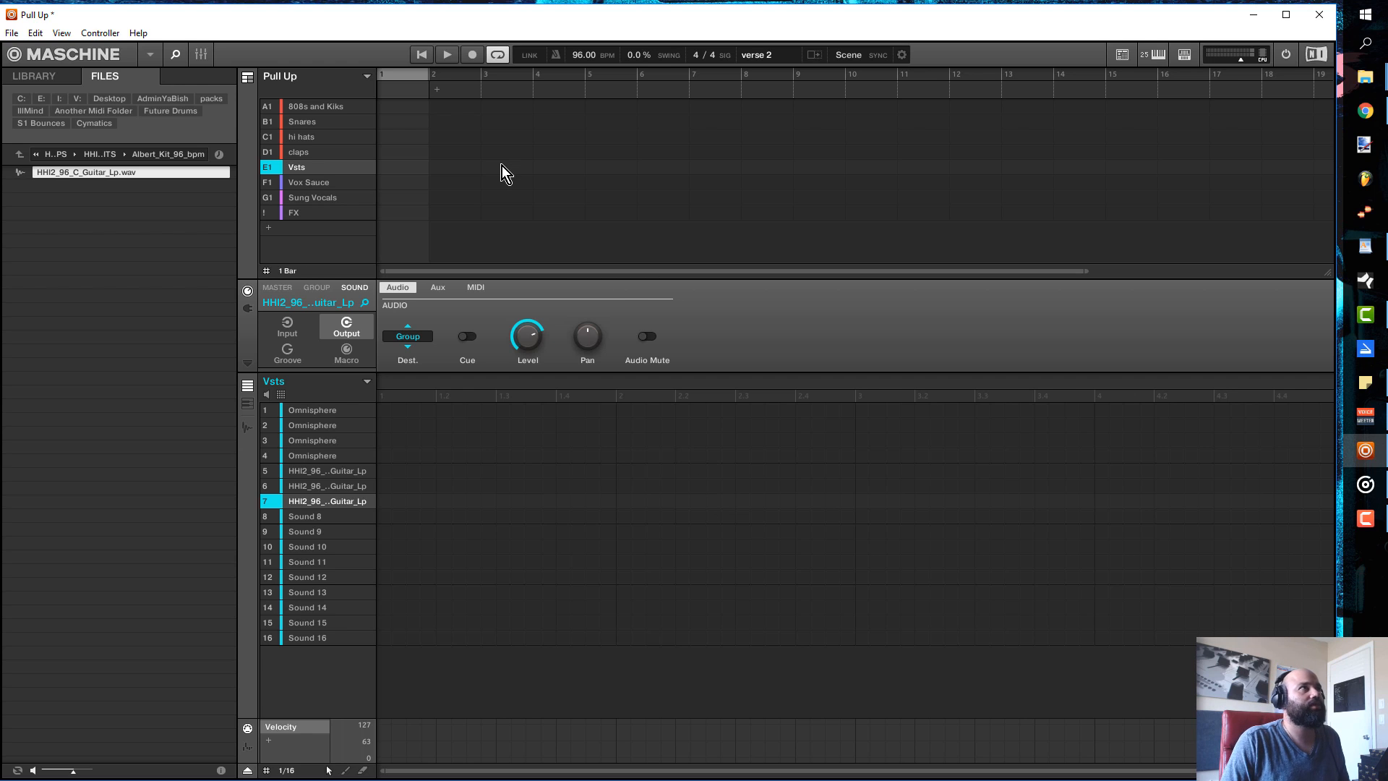
pyautogui.click(402, 91)
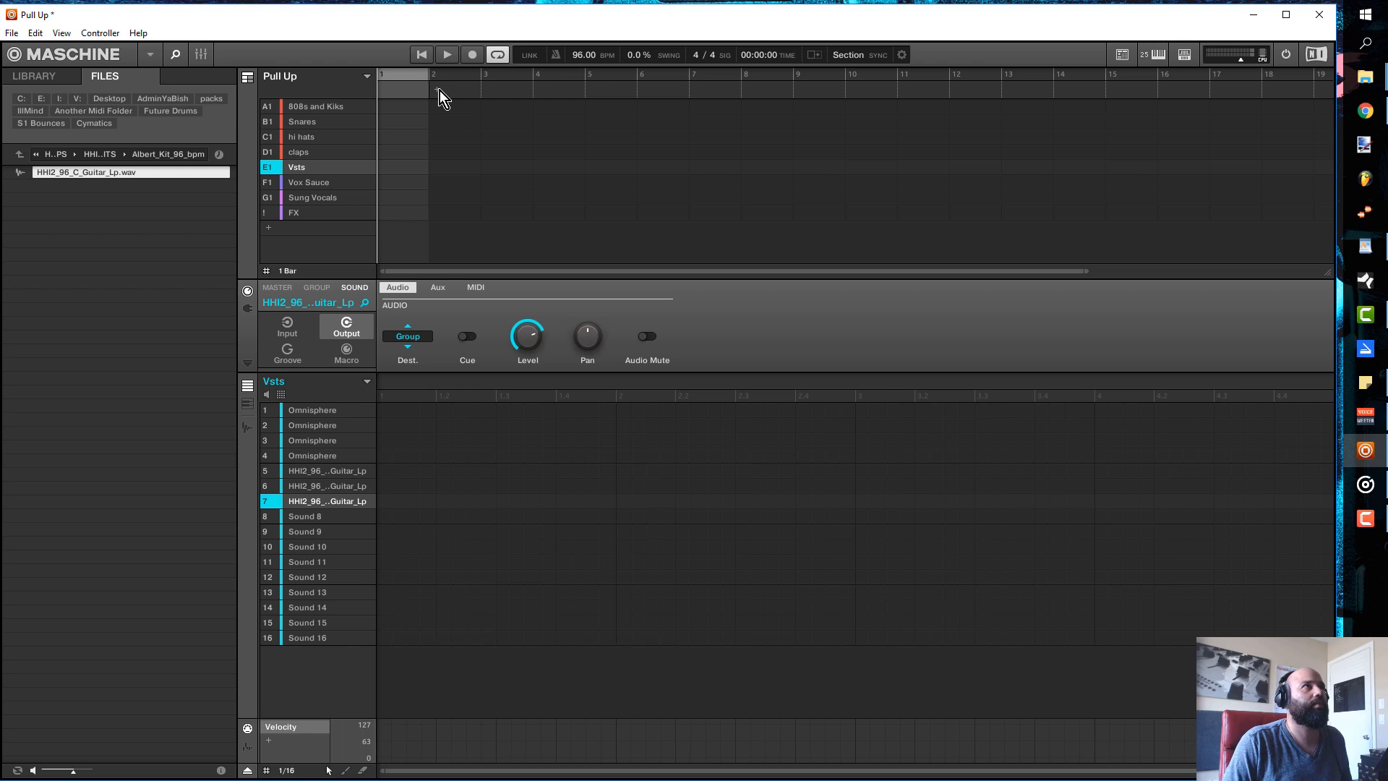
pyautogui.click(439, 90)
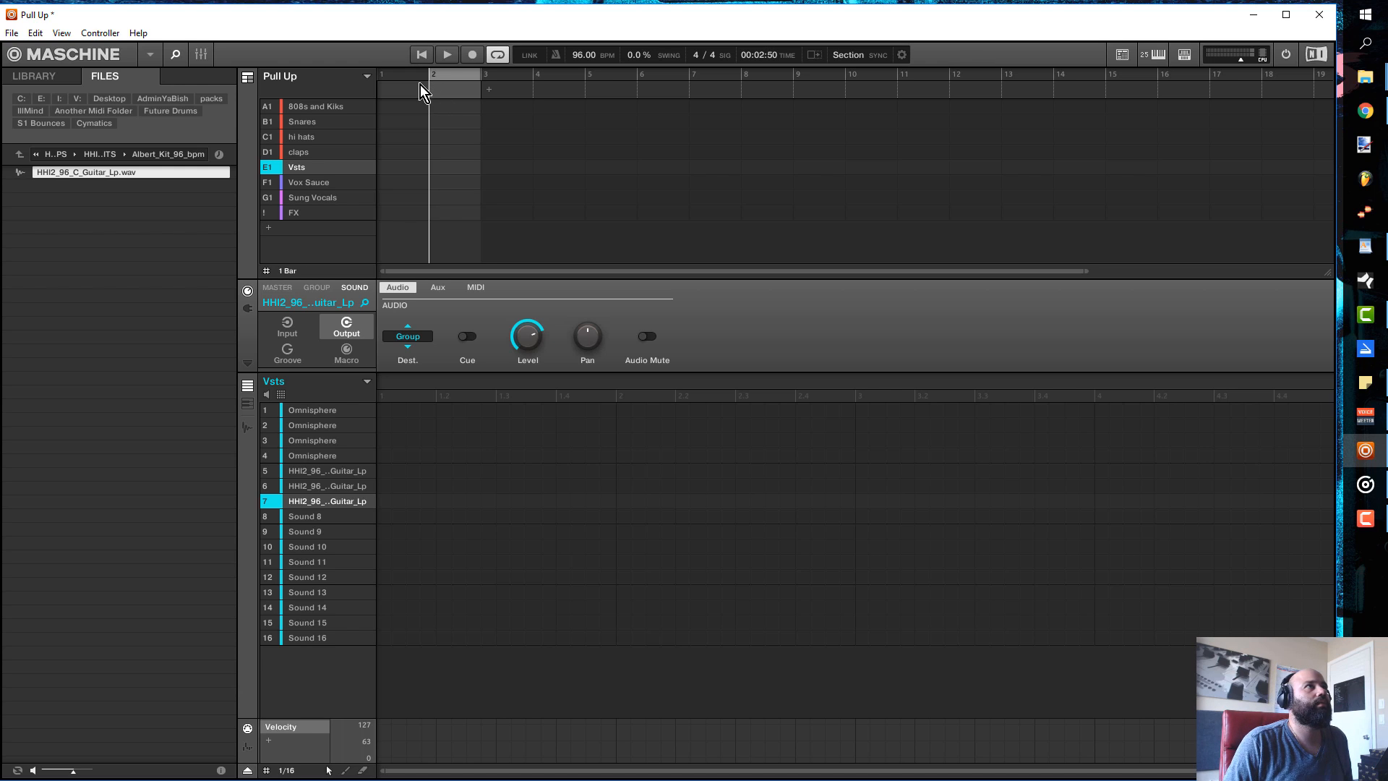
pyautogui.click(410, 90)
pyautogui.rightClick(414, 94)
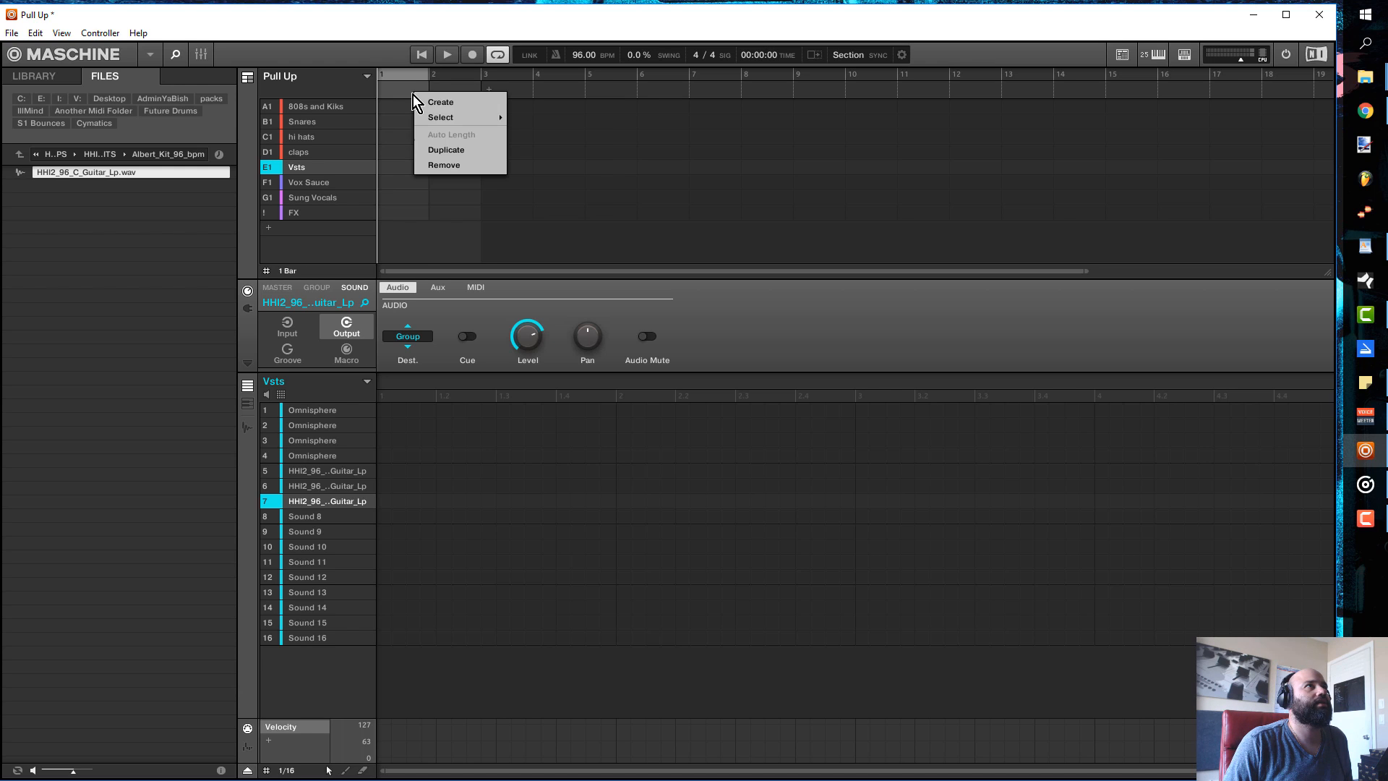
pyautogui.click(527, 133)
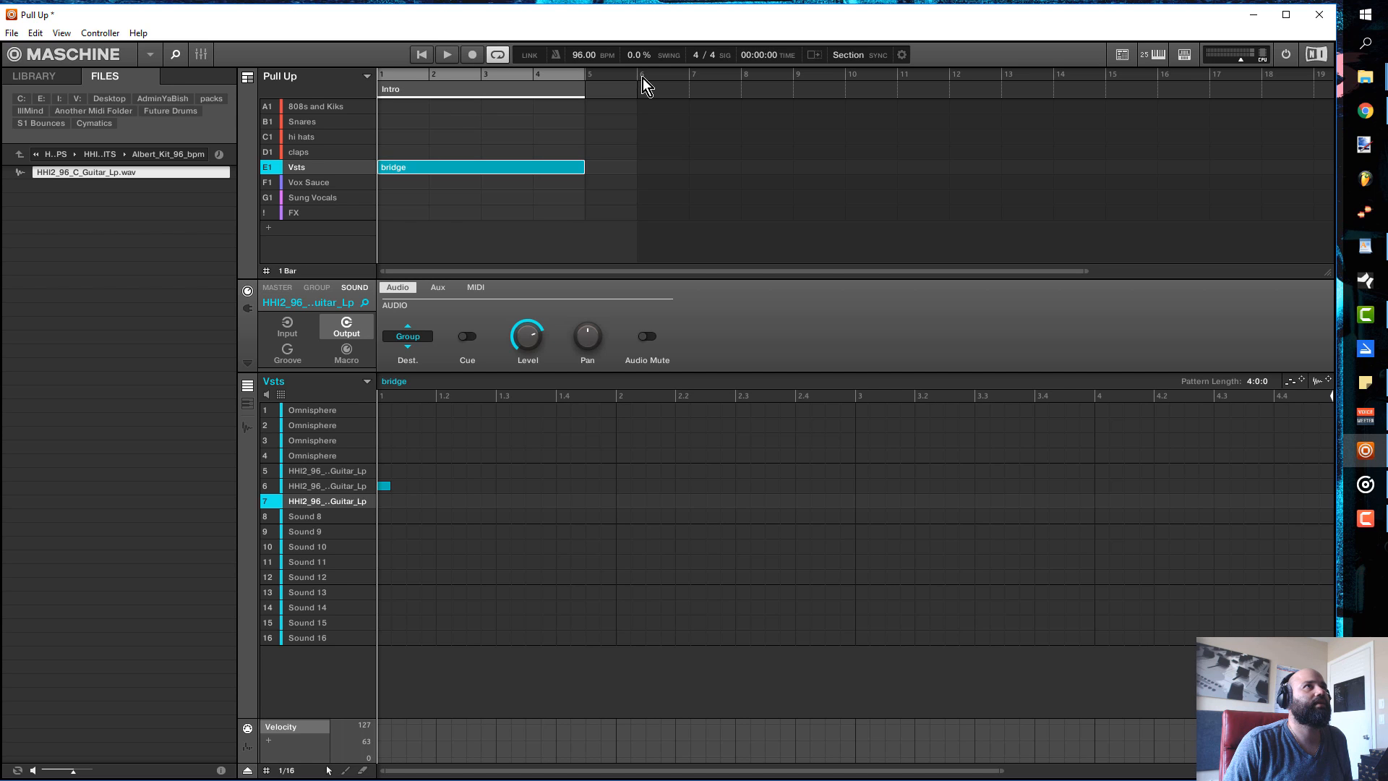
pyautogui.rightClick(622, 90)
pyautogui.moveTo(670, 113)
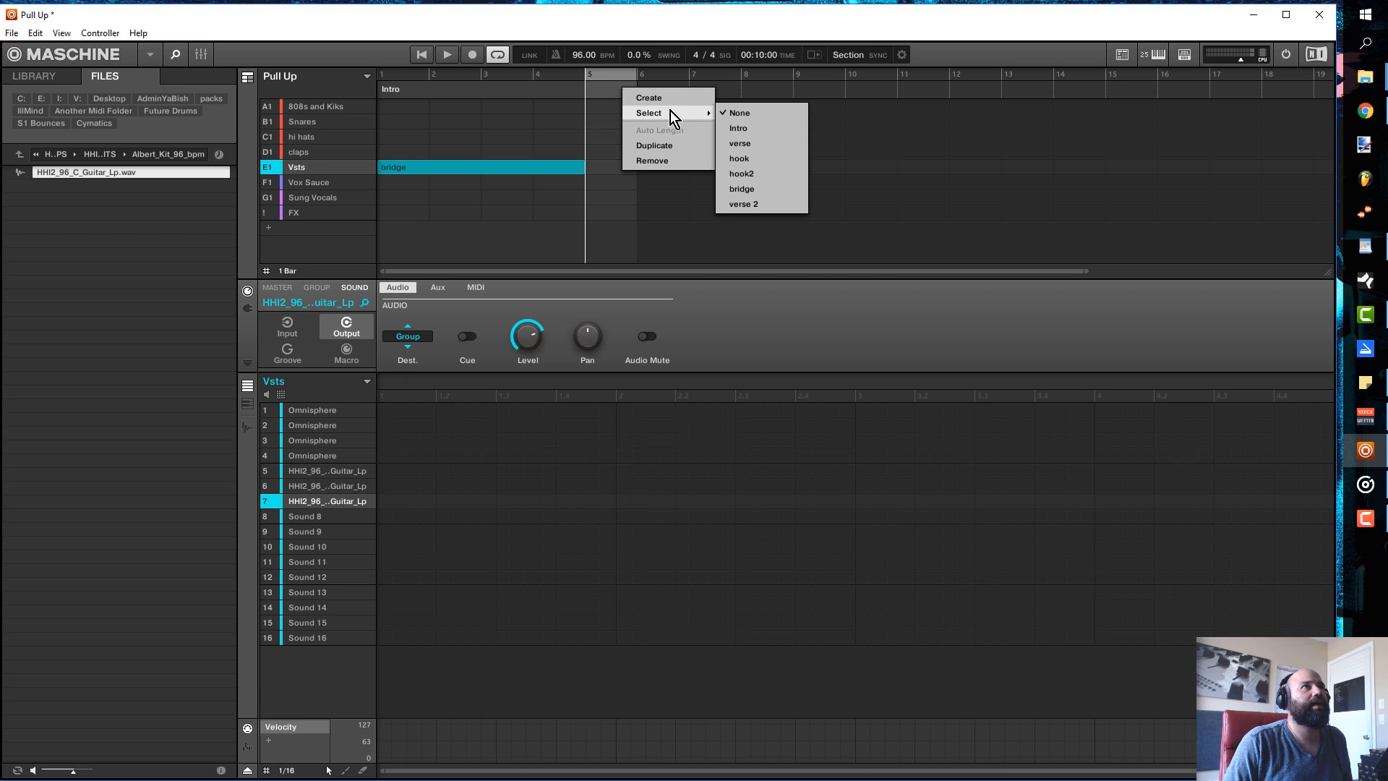
pyautogui.click(745, 126)
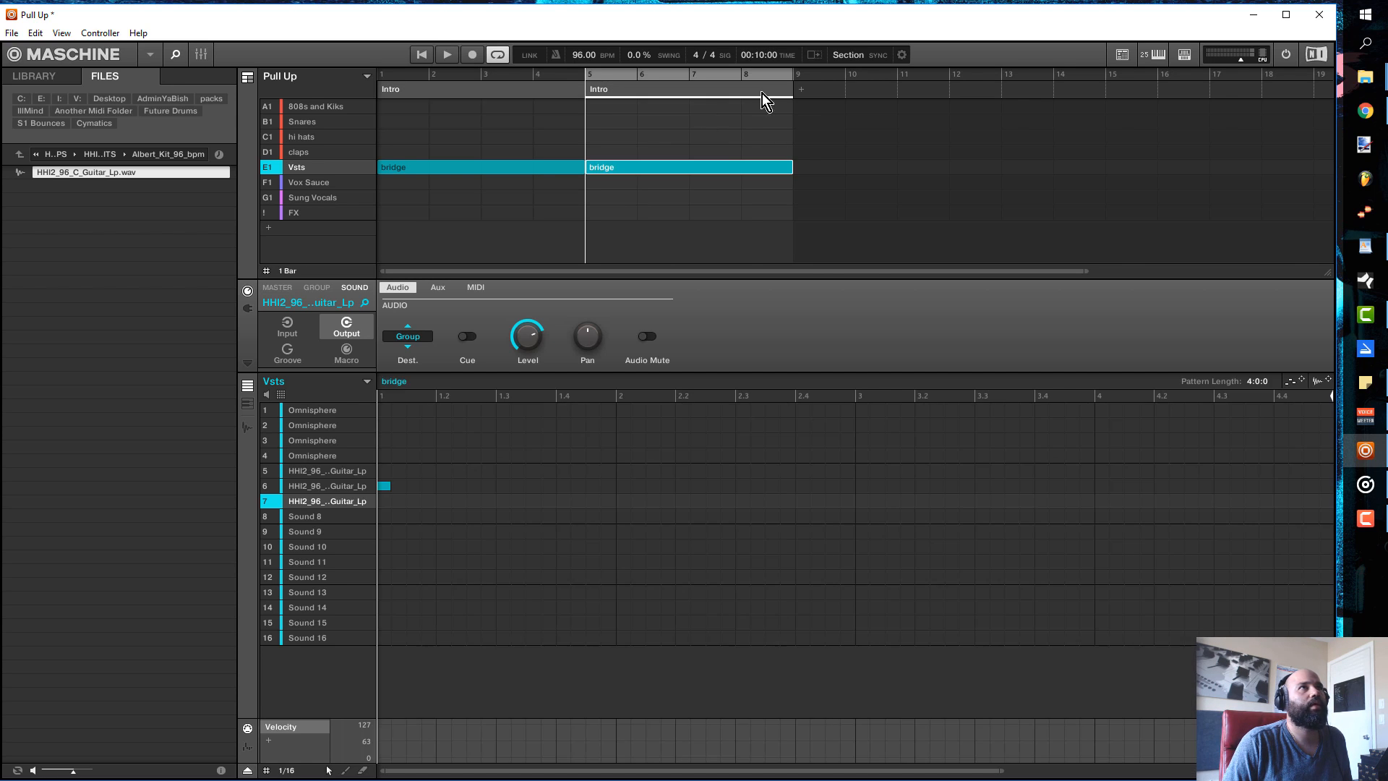
# - Append two sections to the arrangement, assigning the verse scene at bar 9 and the verse 2 scene at bar 13
pyautogui.rightClick(822, 89)
pyautogui.click(809, 90)
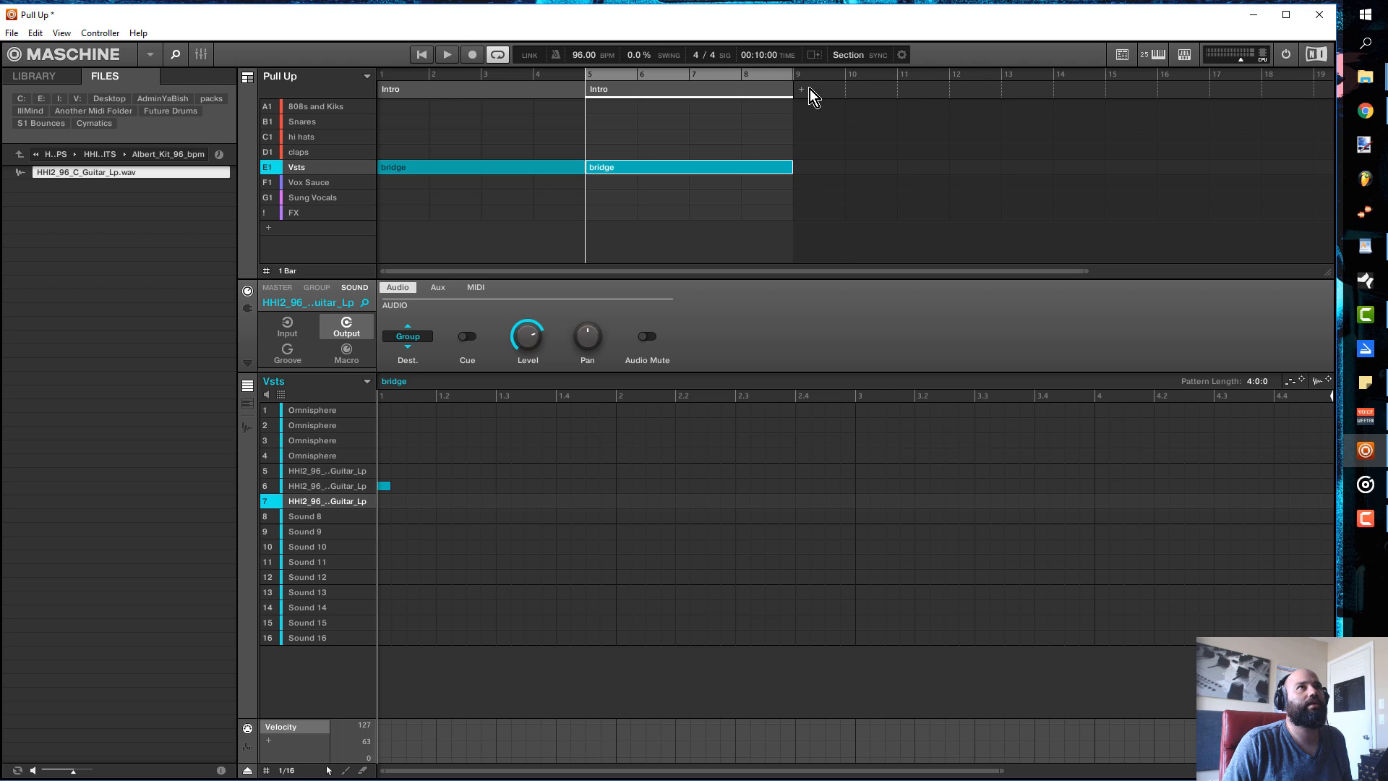
pyautogui.click(804, 89)
pyautogui.rightClick(810, 90)
pyautogui.moveTo(849, 115)
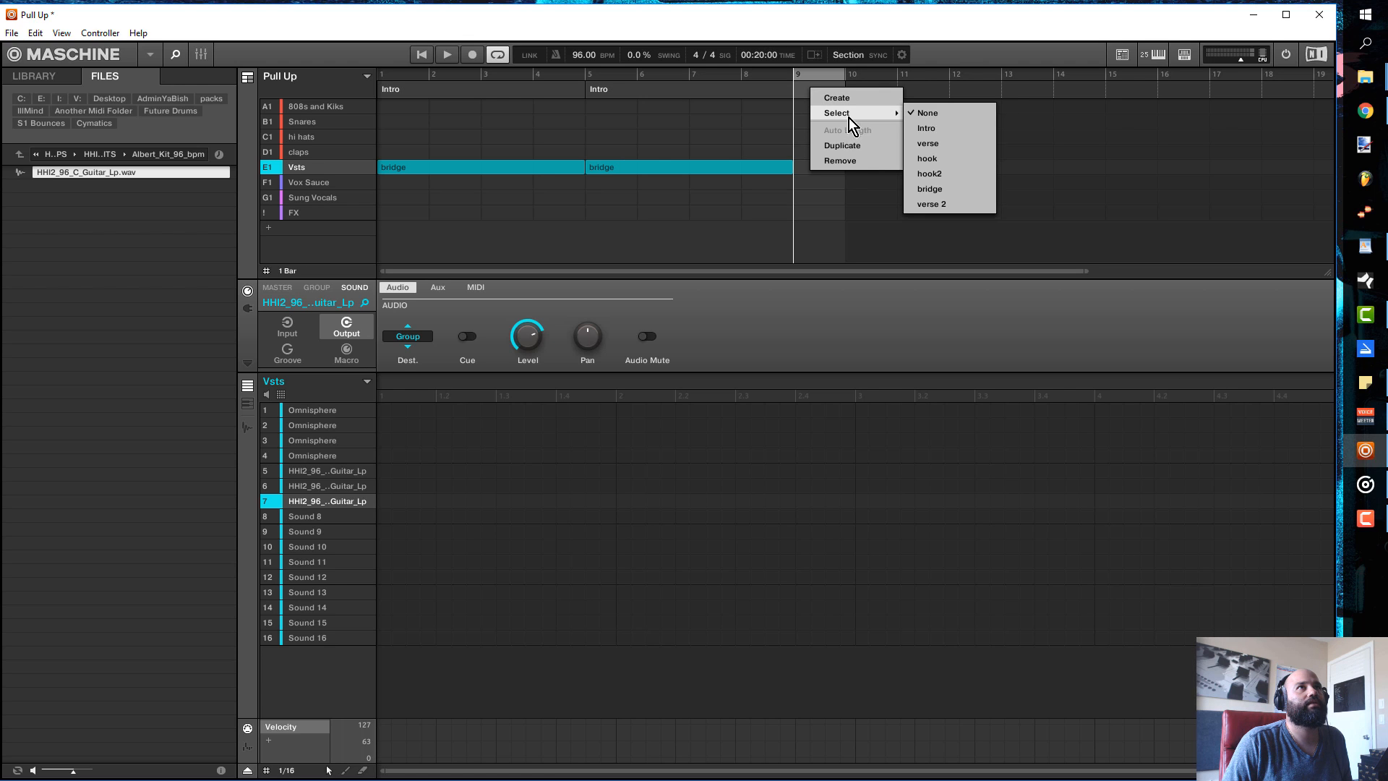
pyautogui.click(945, 144)
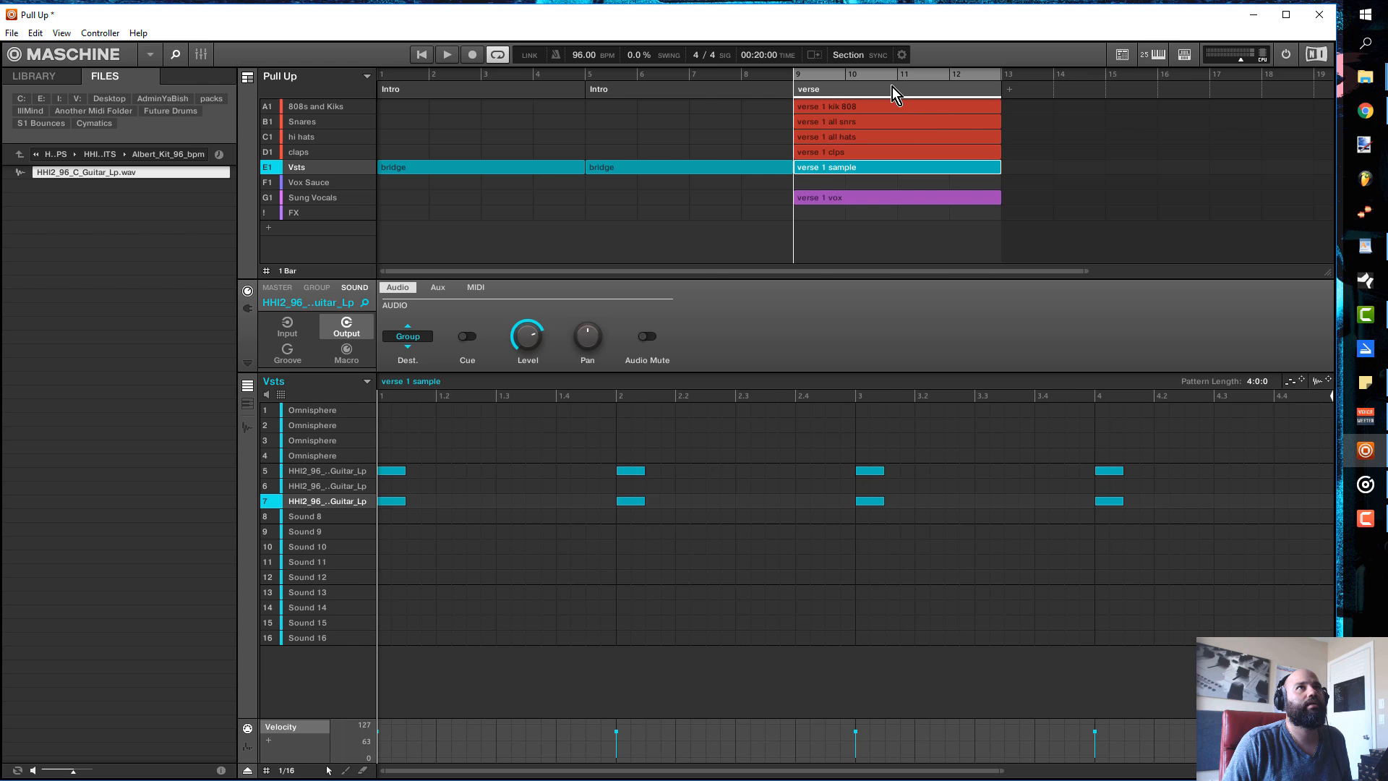
pyautogui.click(1012, 91)
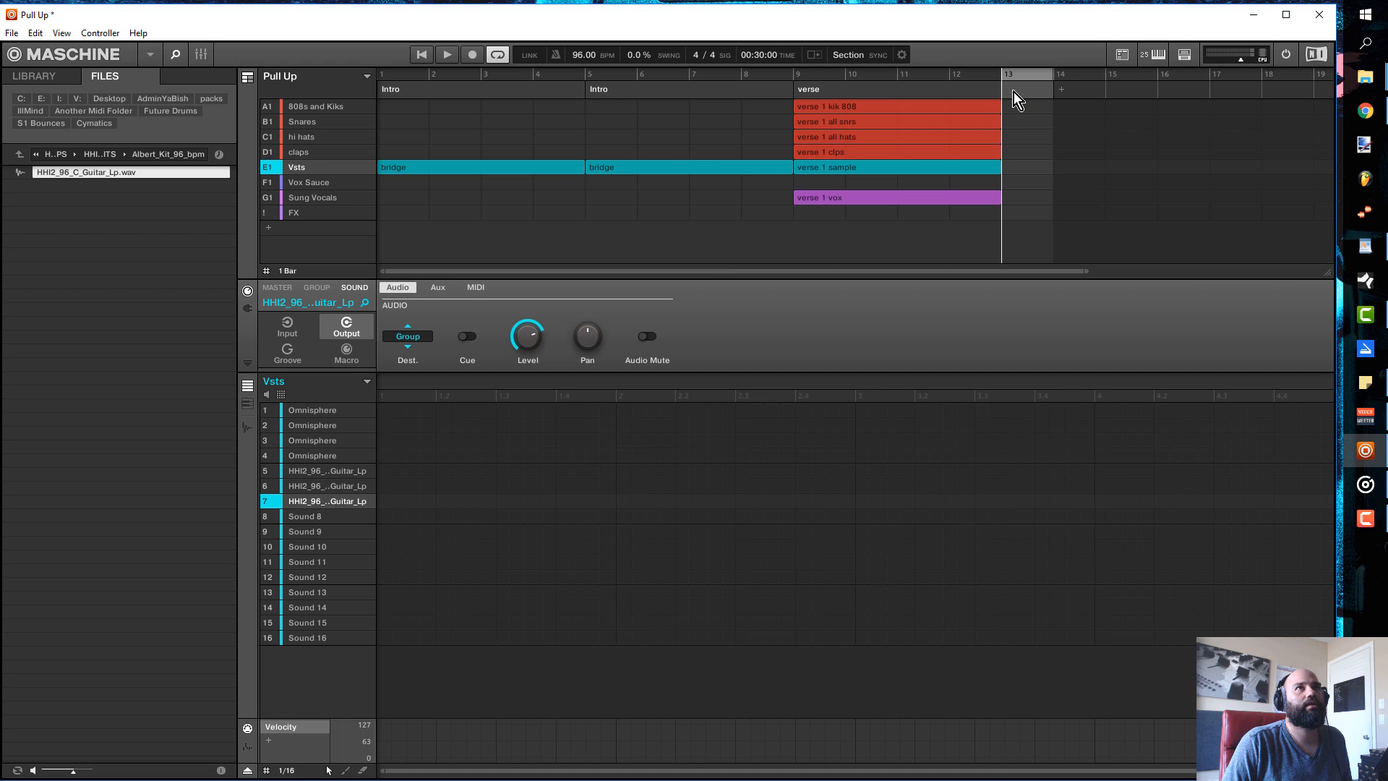
pyautogui.rightClick(1014, 93)
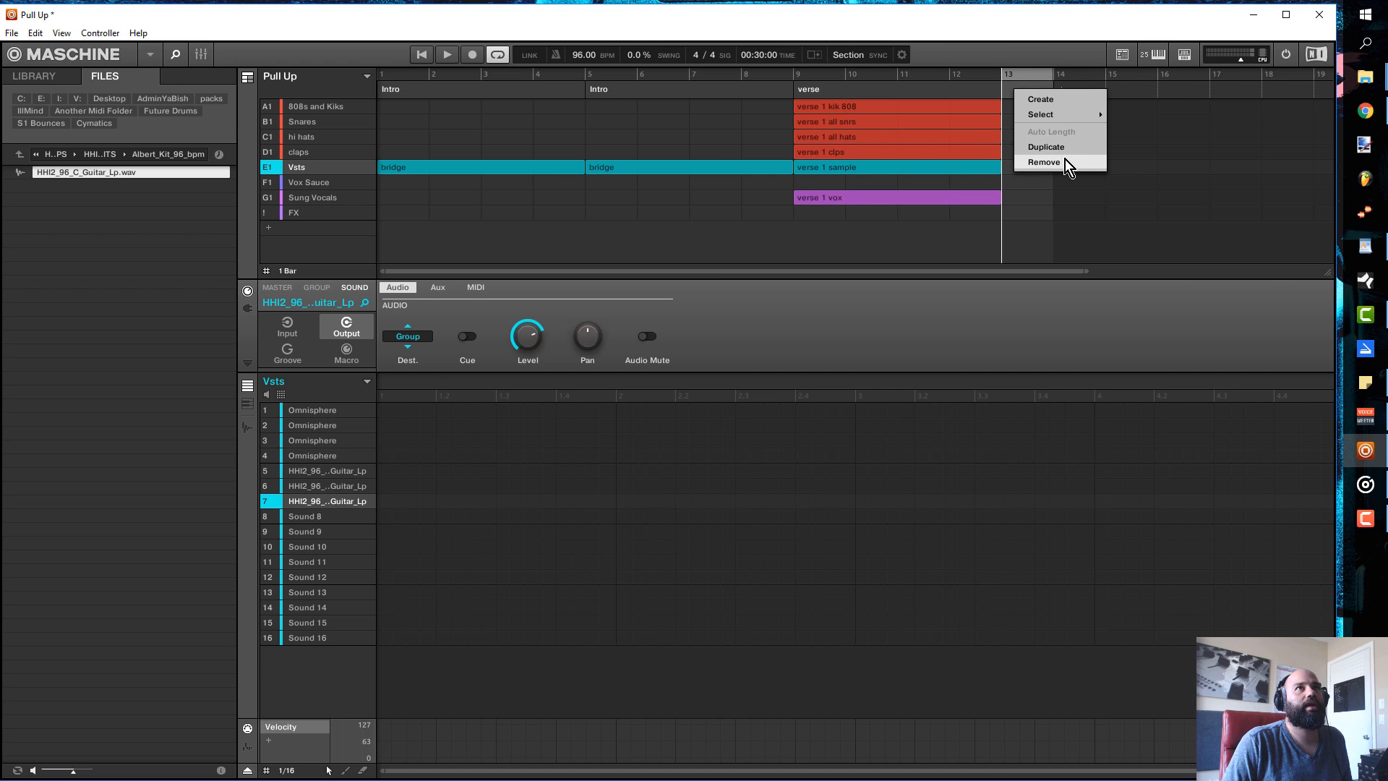
pyautogui.moveTo(1069, 116)
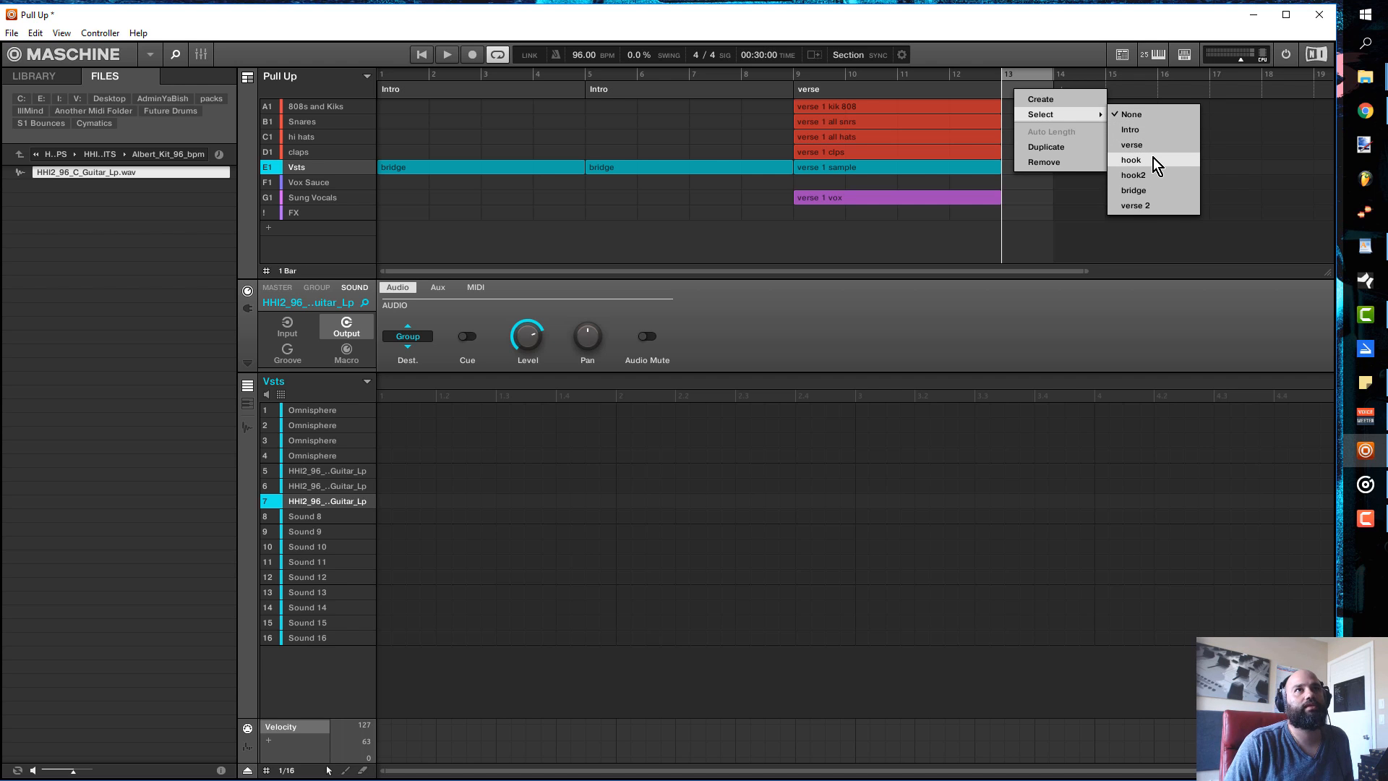
pyautogui.click(1157, 204)
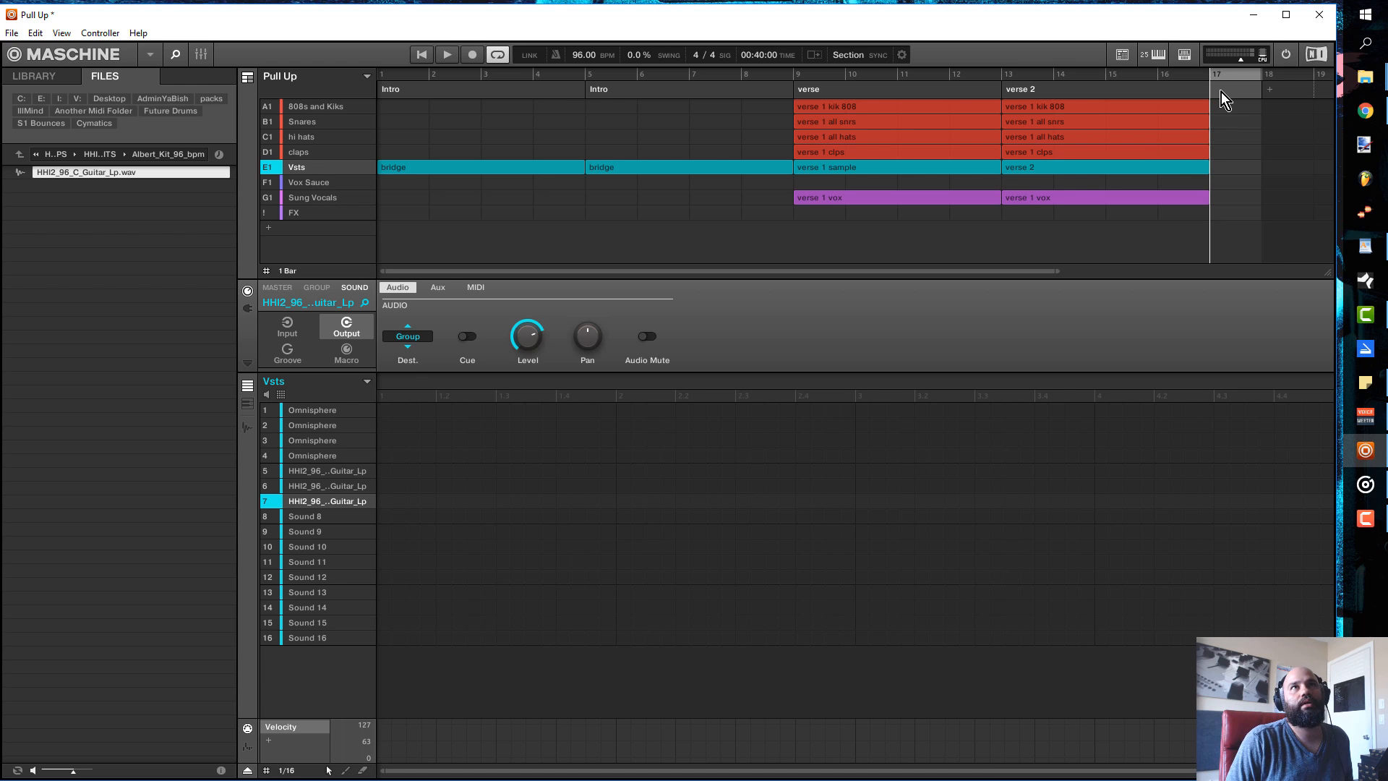
# - Assign the hook scene to the section at bar 17 and append a section with the hook2 scene at bar 21
pyautogui.rightClick(1221, 93)
pyautogui.moveTo(1264, 112)
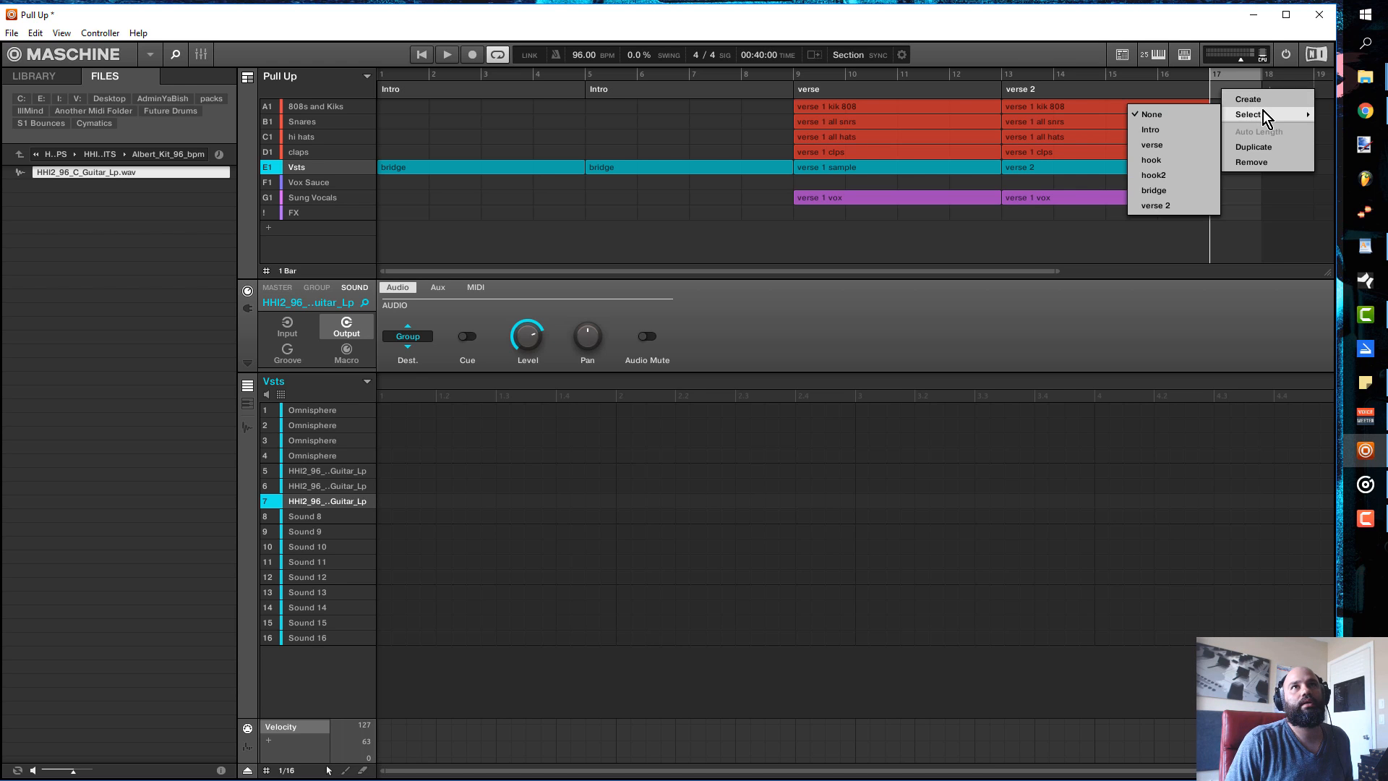
pyautogui.click(1205, 155)
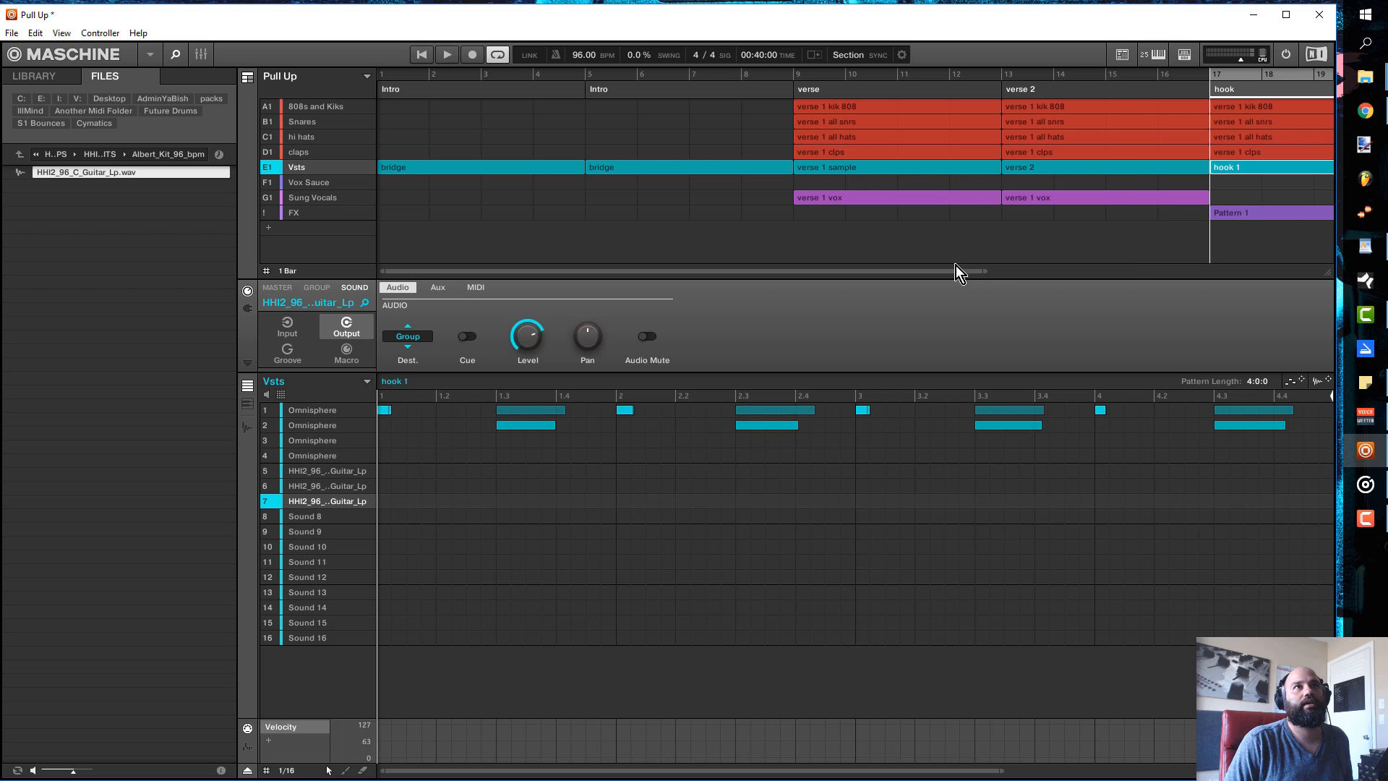
pyautogui.moveTo(956, 270); pyautogui.dragTo(1172, 207)
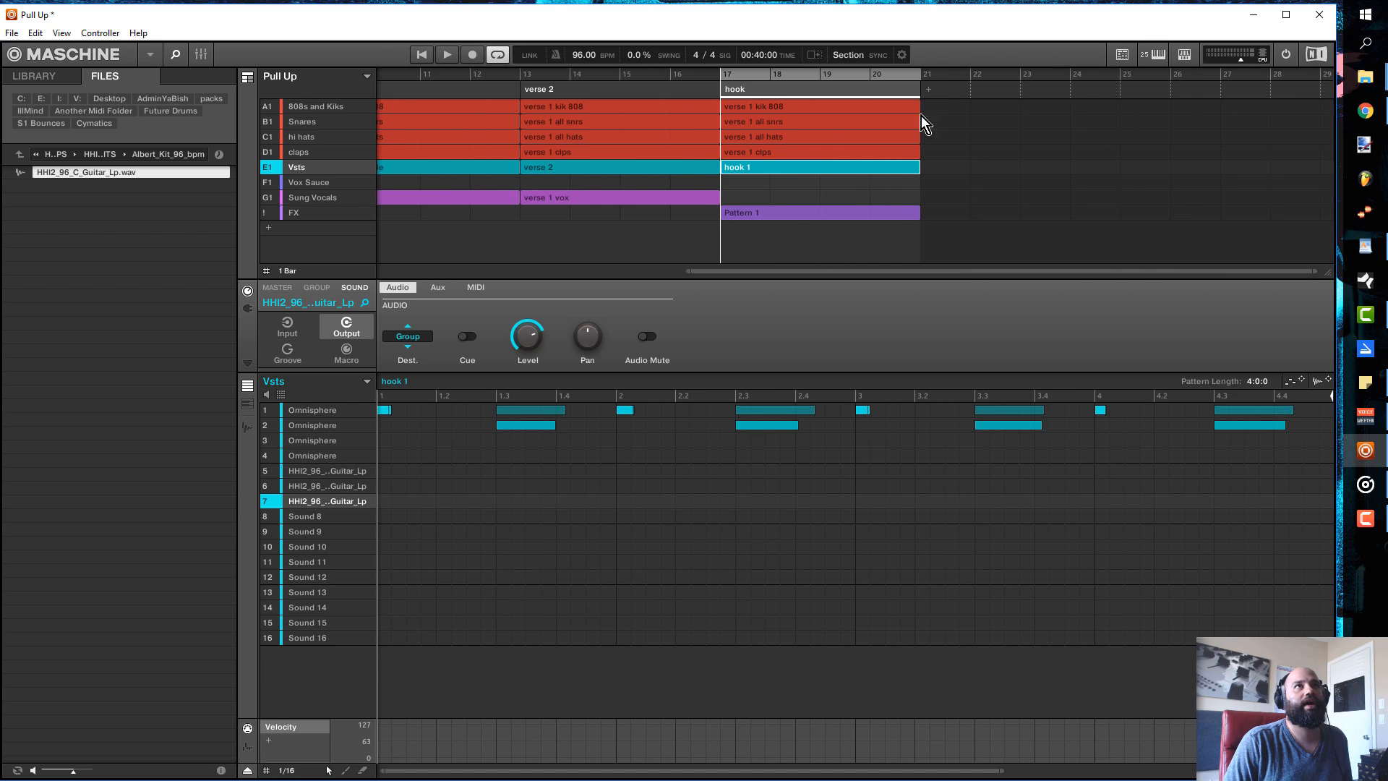
pyautogui.click(929, 89)
pyautogui.rightClick(938, 93)
pyautogui.moveTo(973, 115)
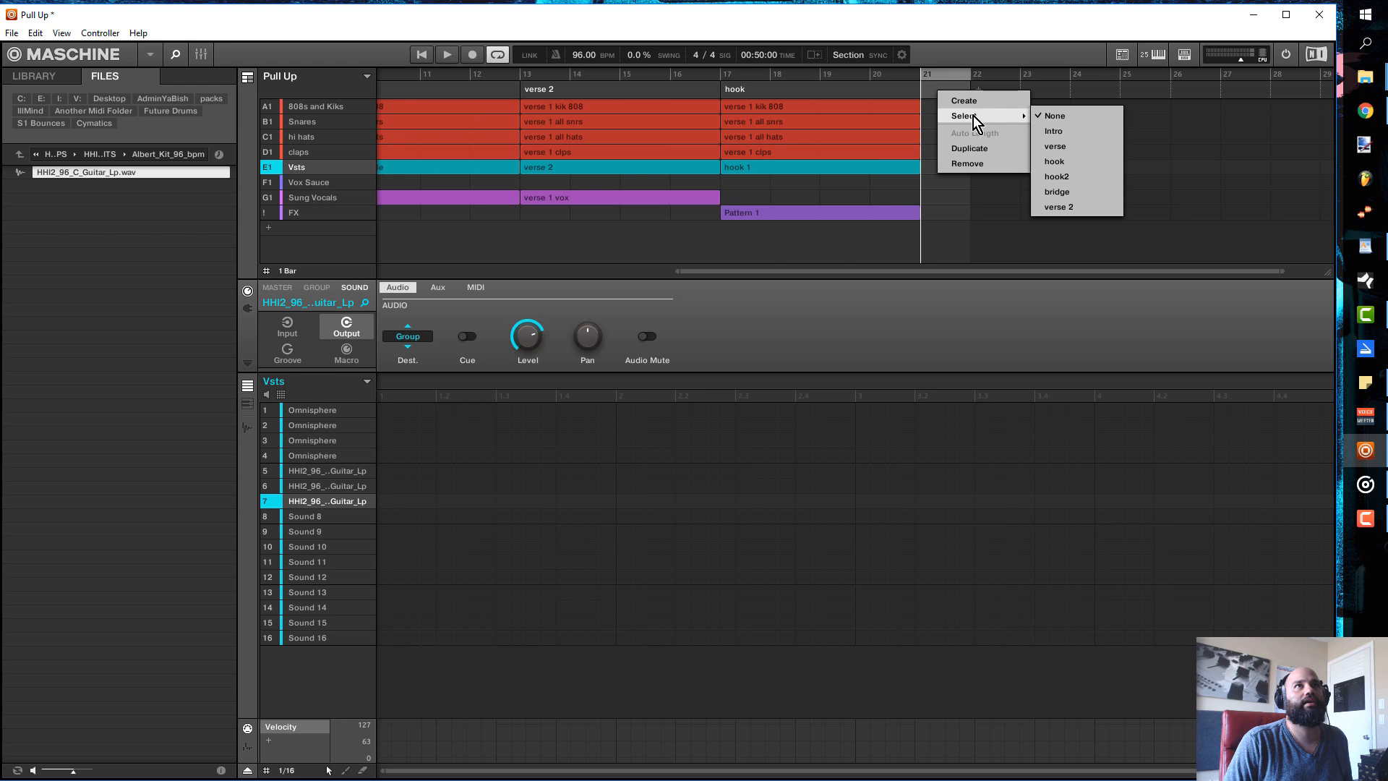
pyautogui.click(1071, 177)
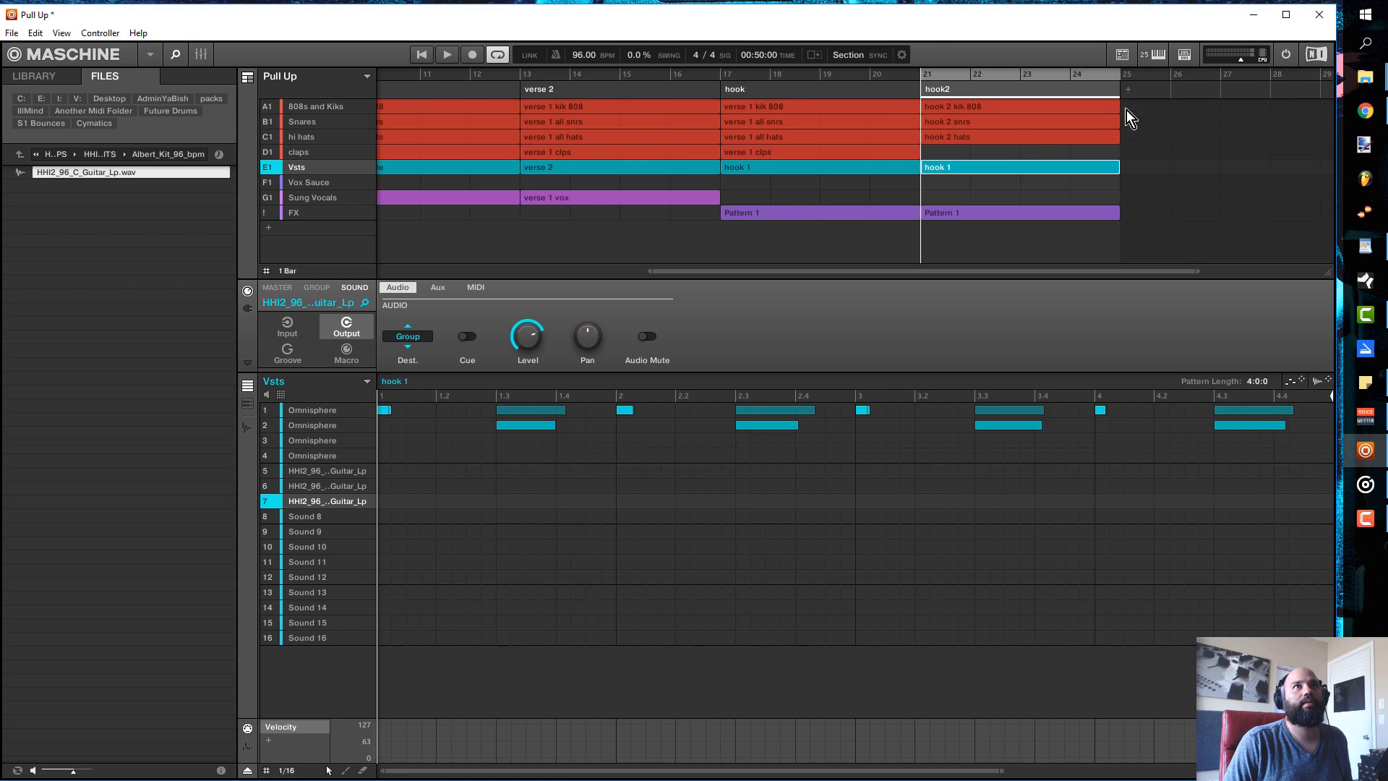
# - Append two more sections, assigning the bridge scene at bar 25 and the verse 2 scene at bar 29
pyautogui.click(1129, 91)
pyautogui.rightClick(1131, 90)
pyautogui.moveTo(1177, 114)
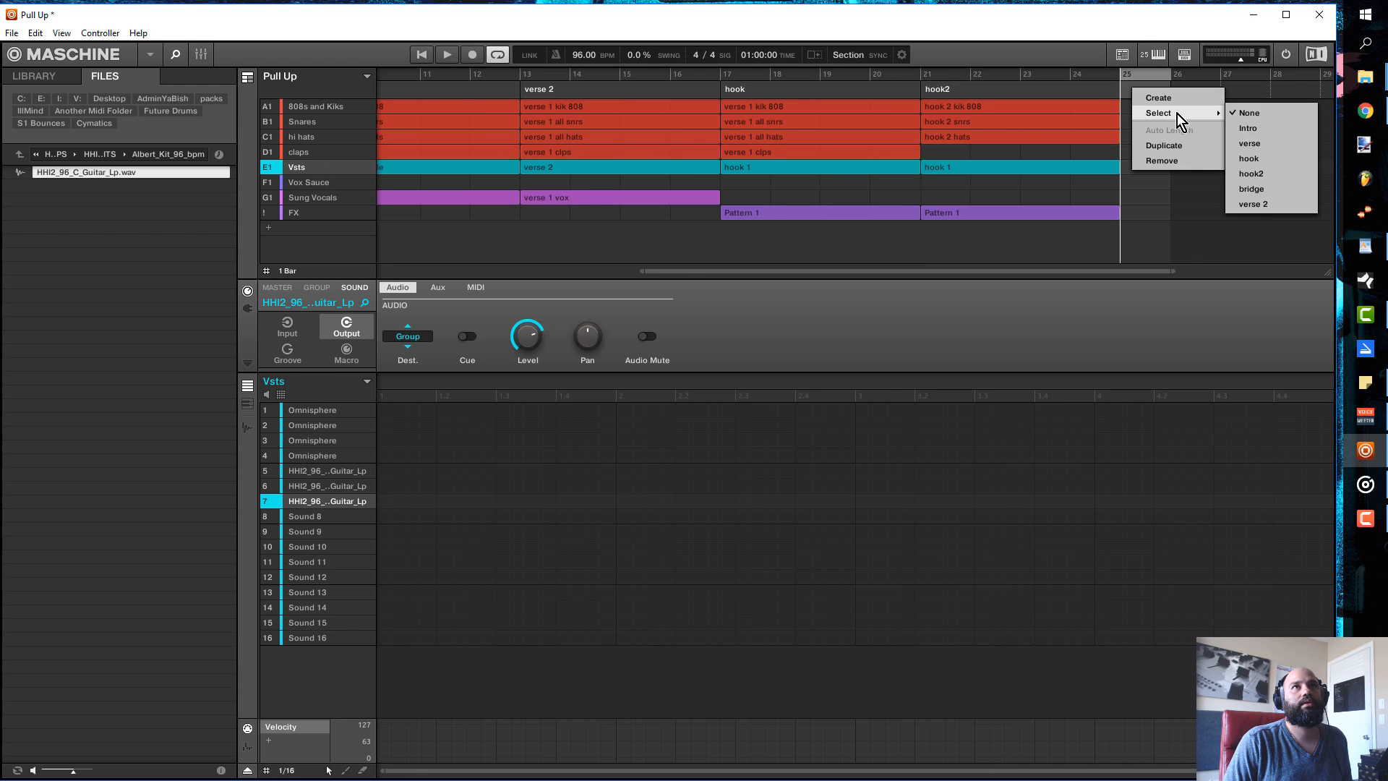
pyautogui.click(1253, 187)
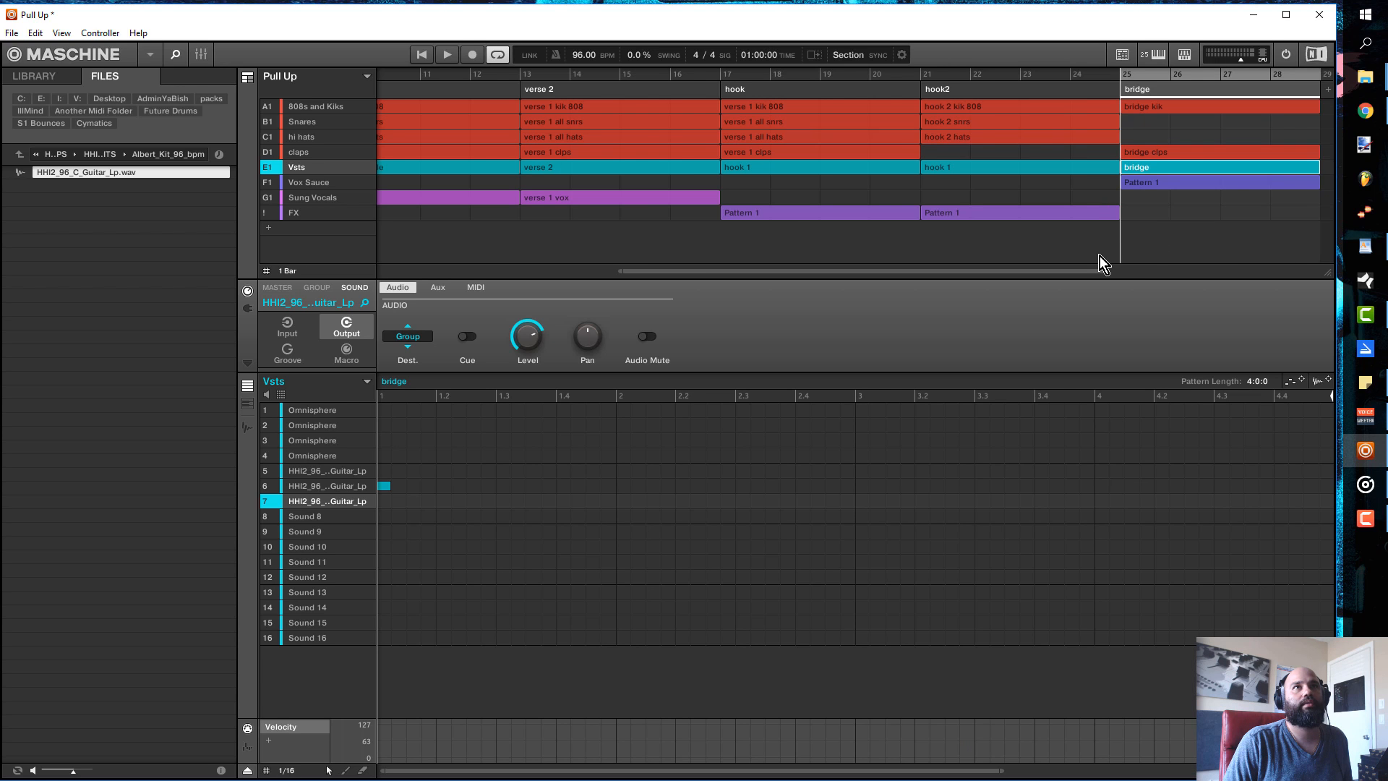
pyautogui.moveTo(1089, 271); pyautogui.dragTo(1298, 271)
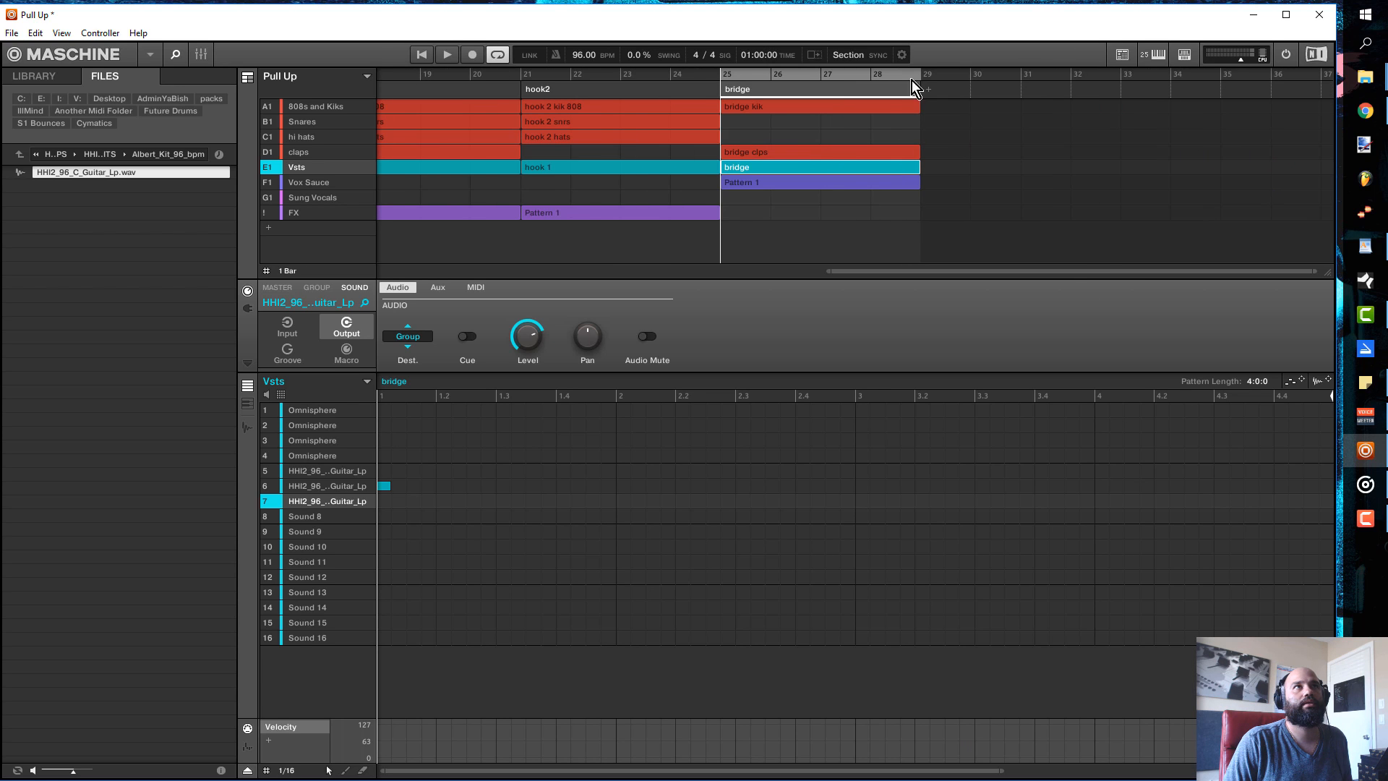
pyautogui.click(930, 90)
pyautogui.click(955, 97)
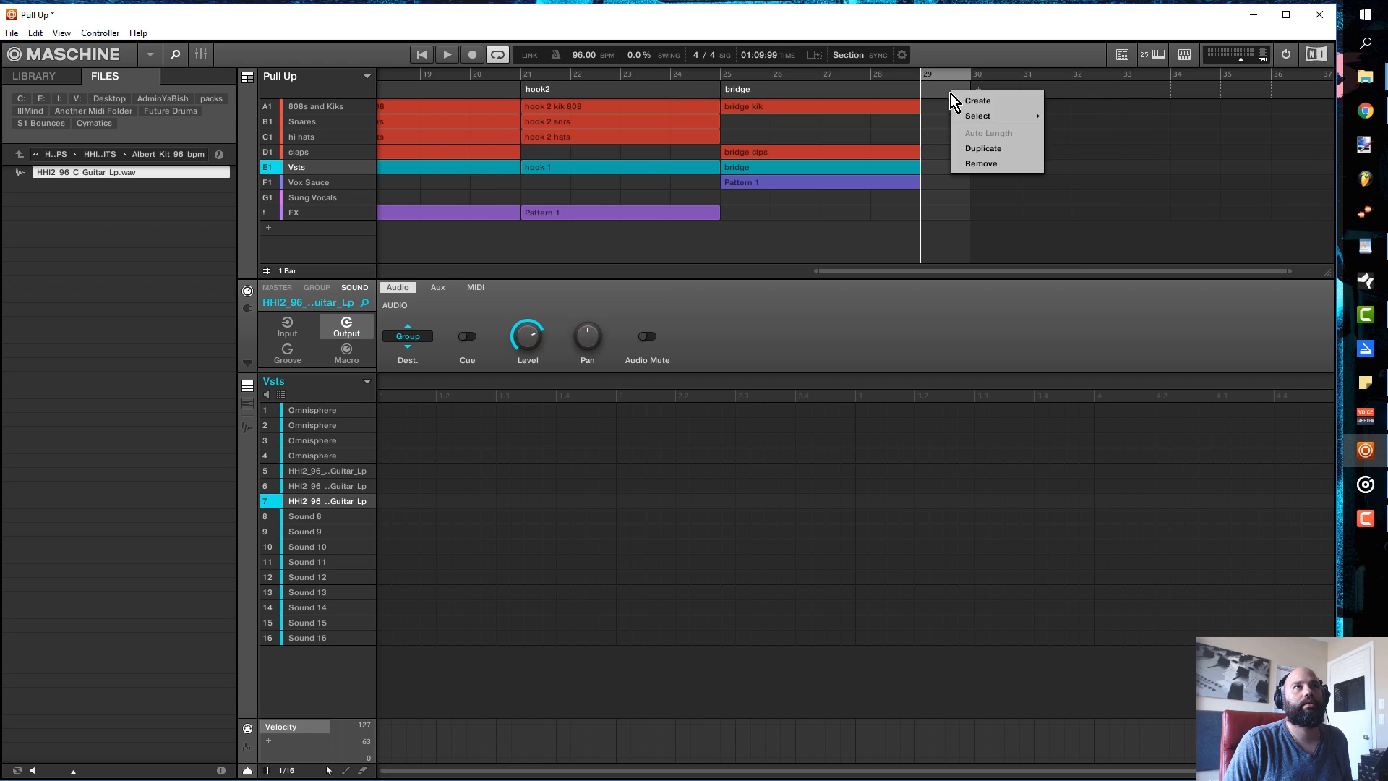
pyautogui.moveTo(1000, 115)
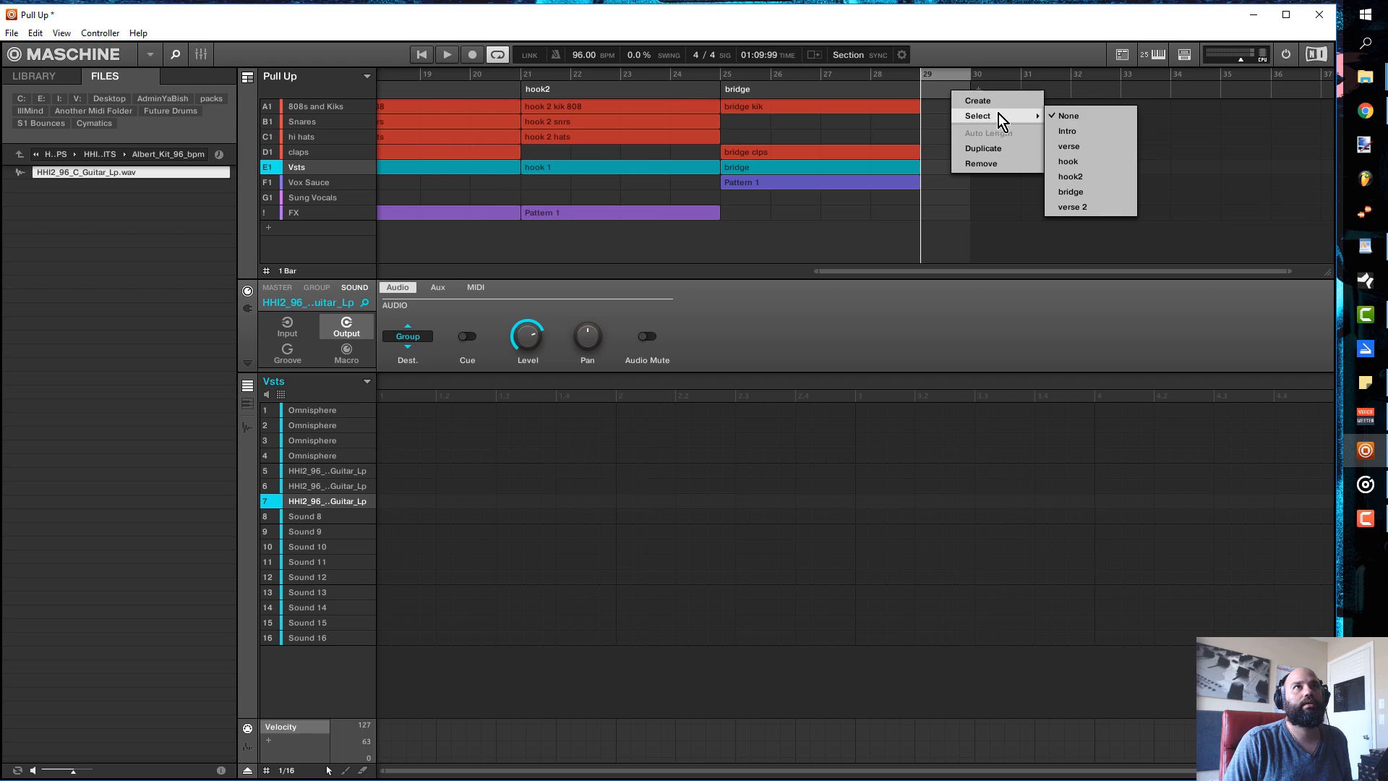
pyautogui.click(1083, 207)
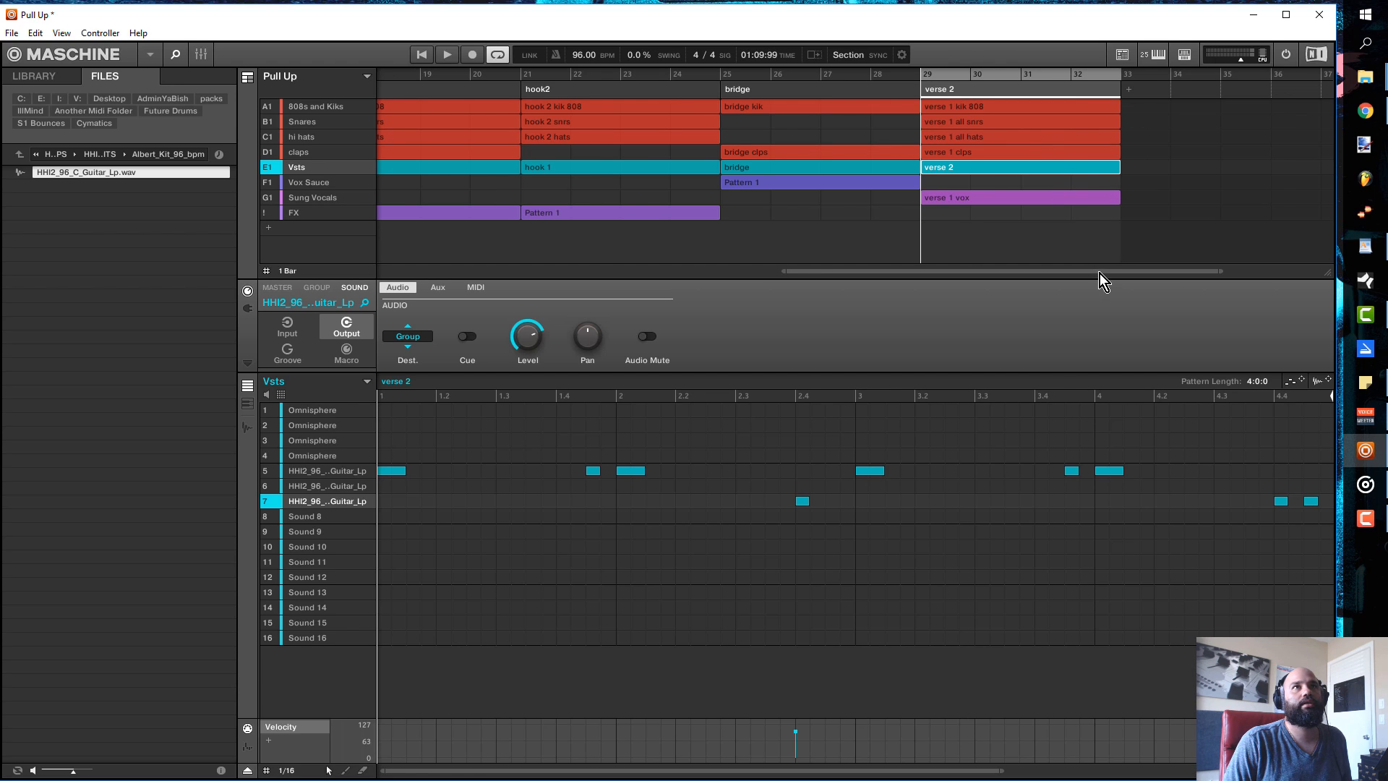
# - Extend the arrangement with a hook section at bar 33 and a hook2 section at bar 37
pyautogui.moveTo(1100, 272); pyautogui.dragTo(1156, 224)
pyautogui.click(931, 89)
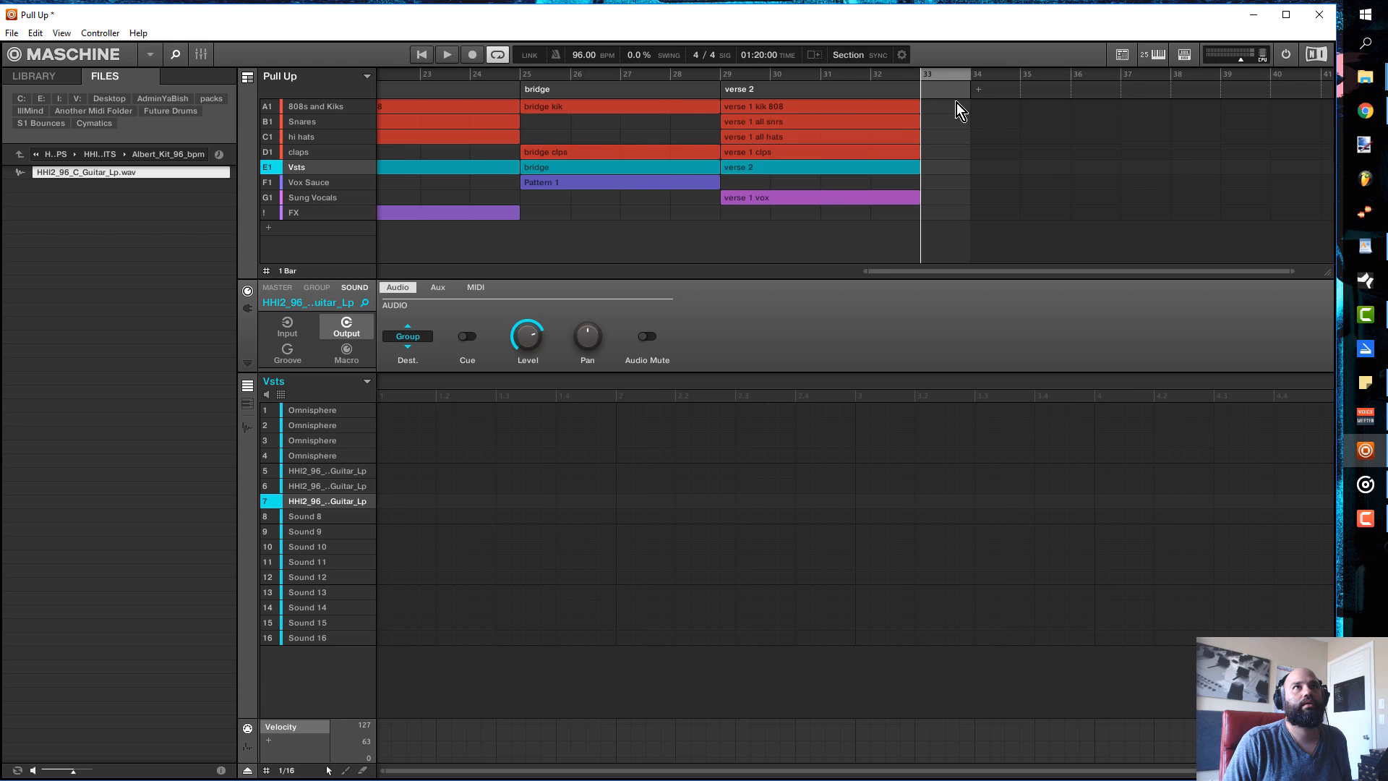
pyautogui.rightClick(945, 88)
pyautogui.moveTo(983, 110)
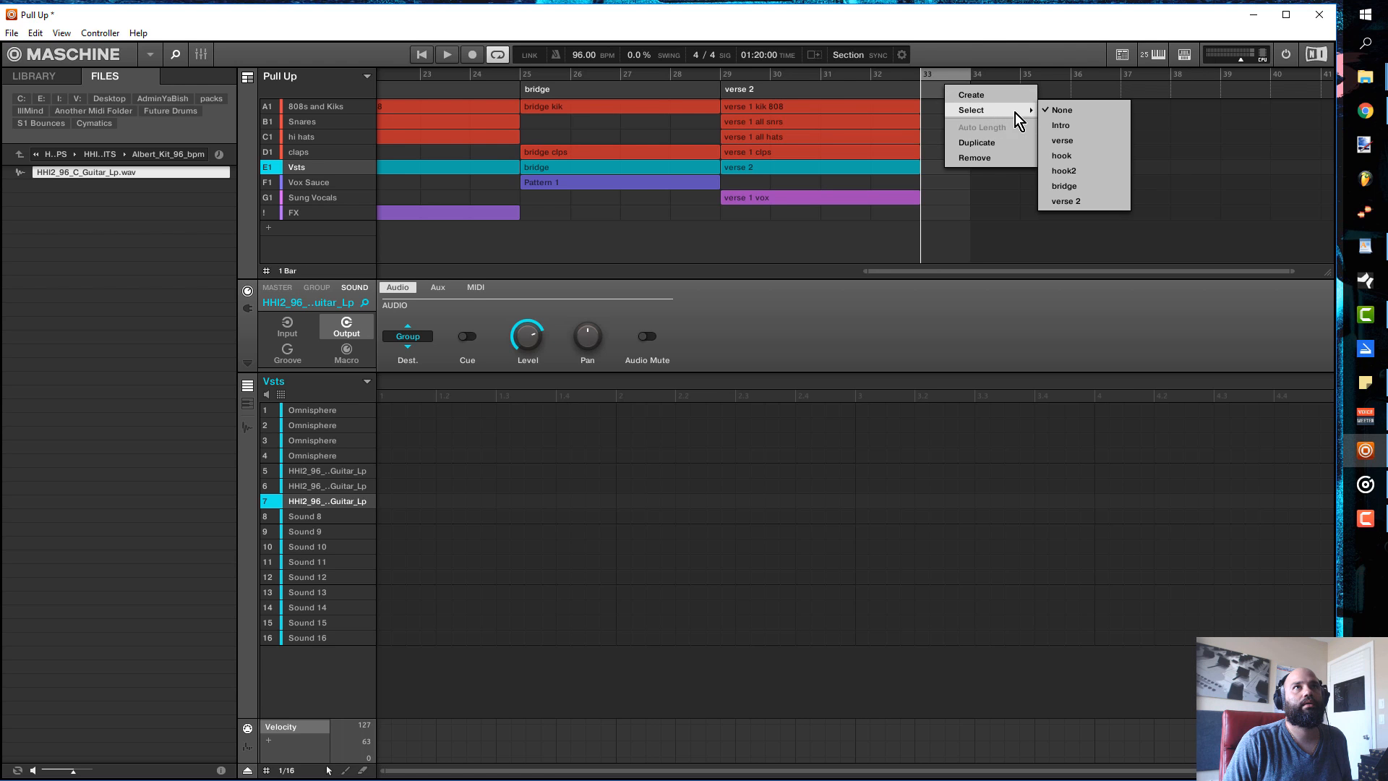
pyautogui.click(1083, 156)
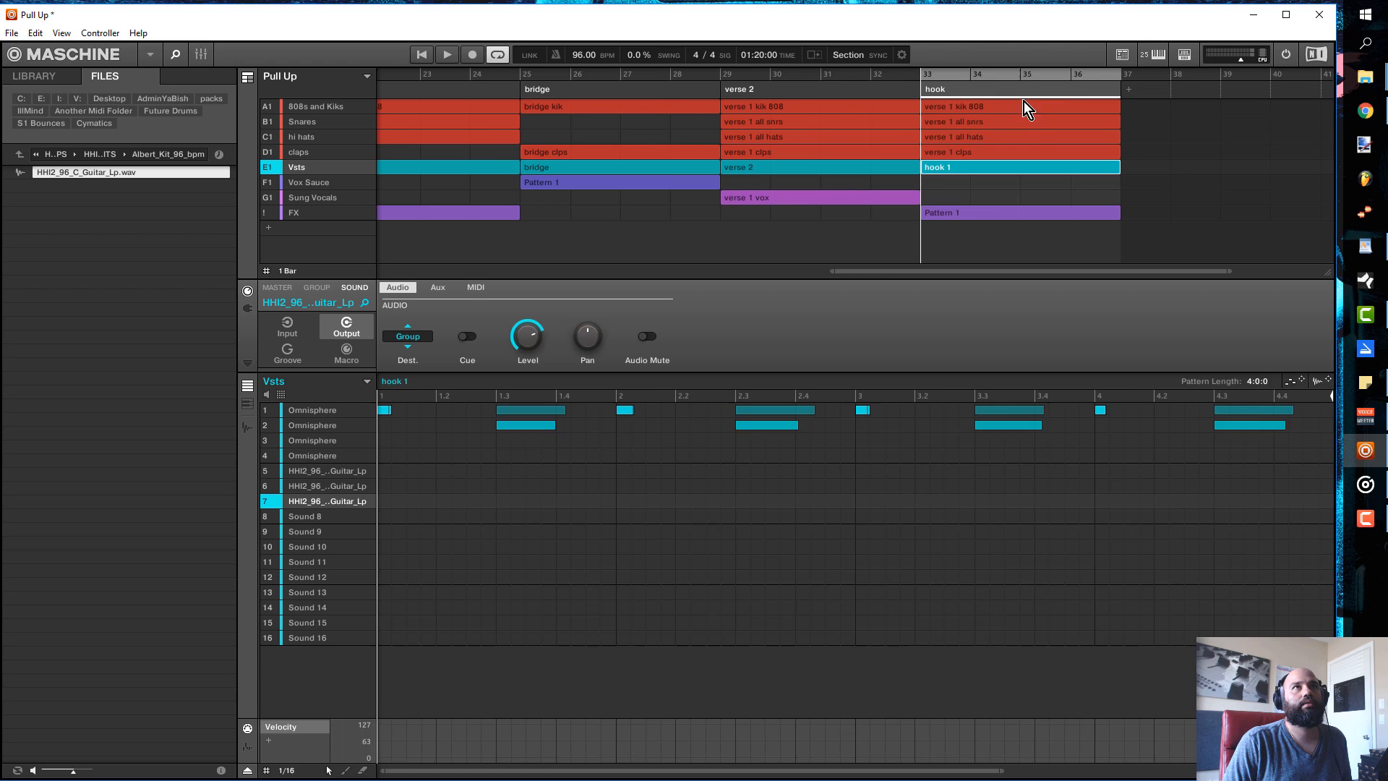
pyautogui.click(1133, 89)
pyautogui.rightClick(1134, 89)
pyautogui.moveTo(1159, 111)
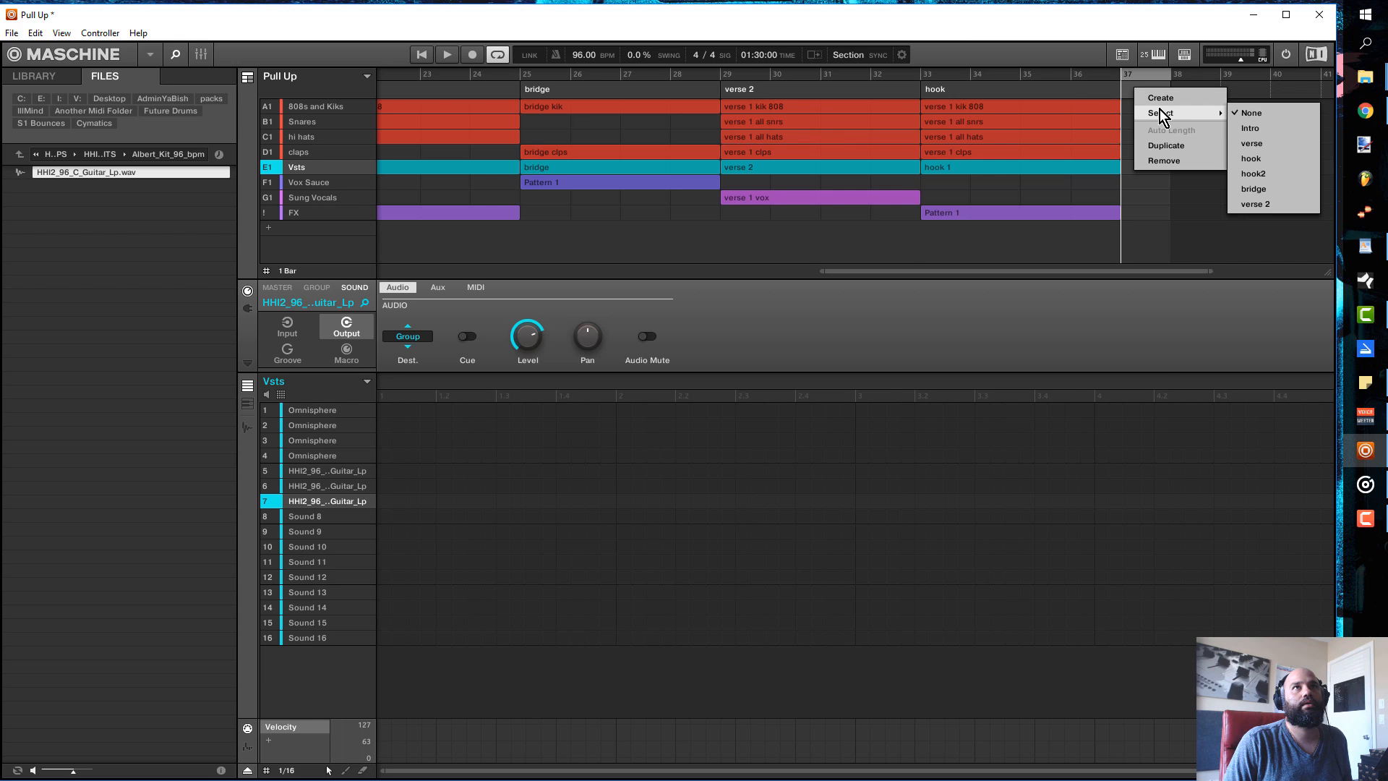
pyautogui.click(1254, 173)
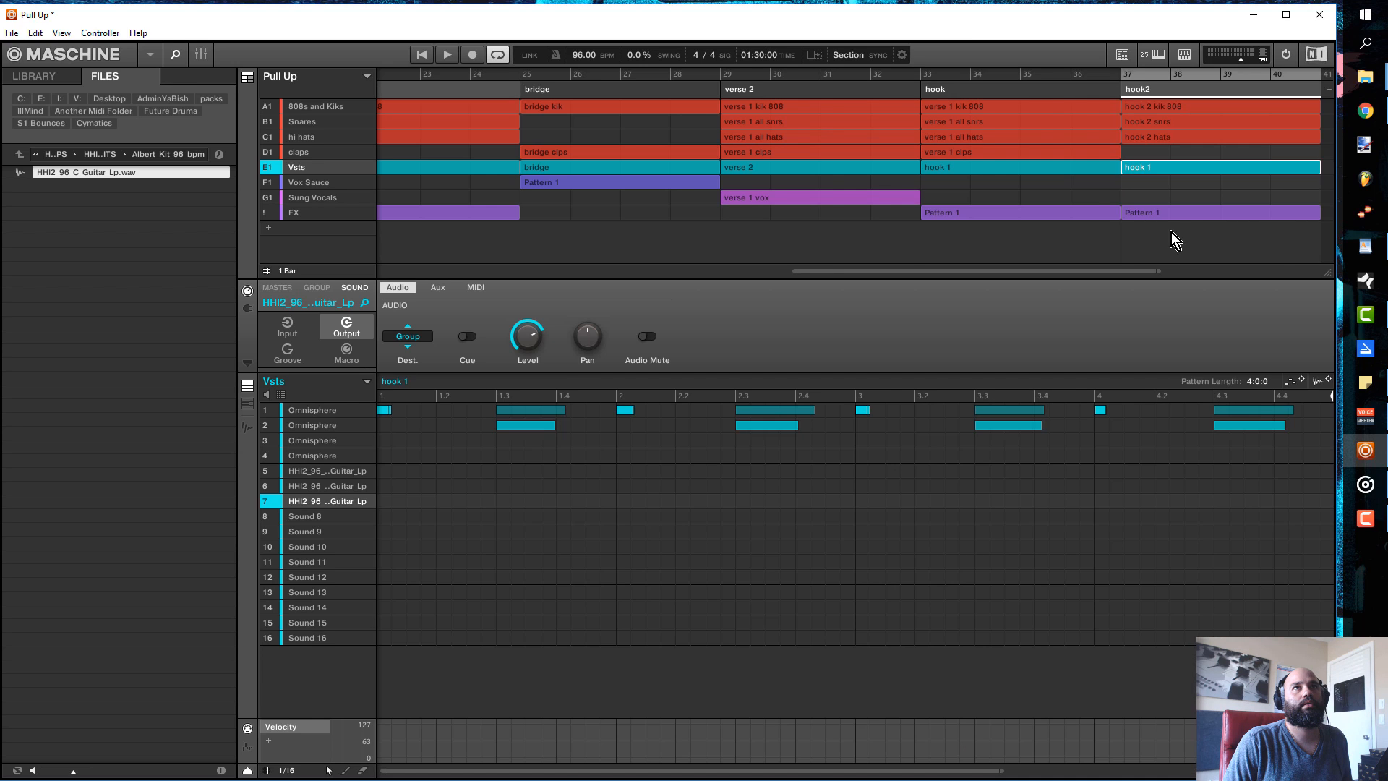
# - Append two sections to the arrangement, assigning the verse scene at bar 41 and the verse 2 scene at bar 45
pyautogui.moveTo(1138, 271); pyautogui.dragTo(1223, 271)
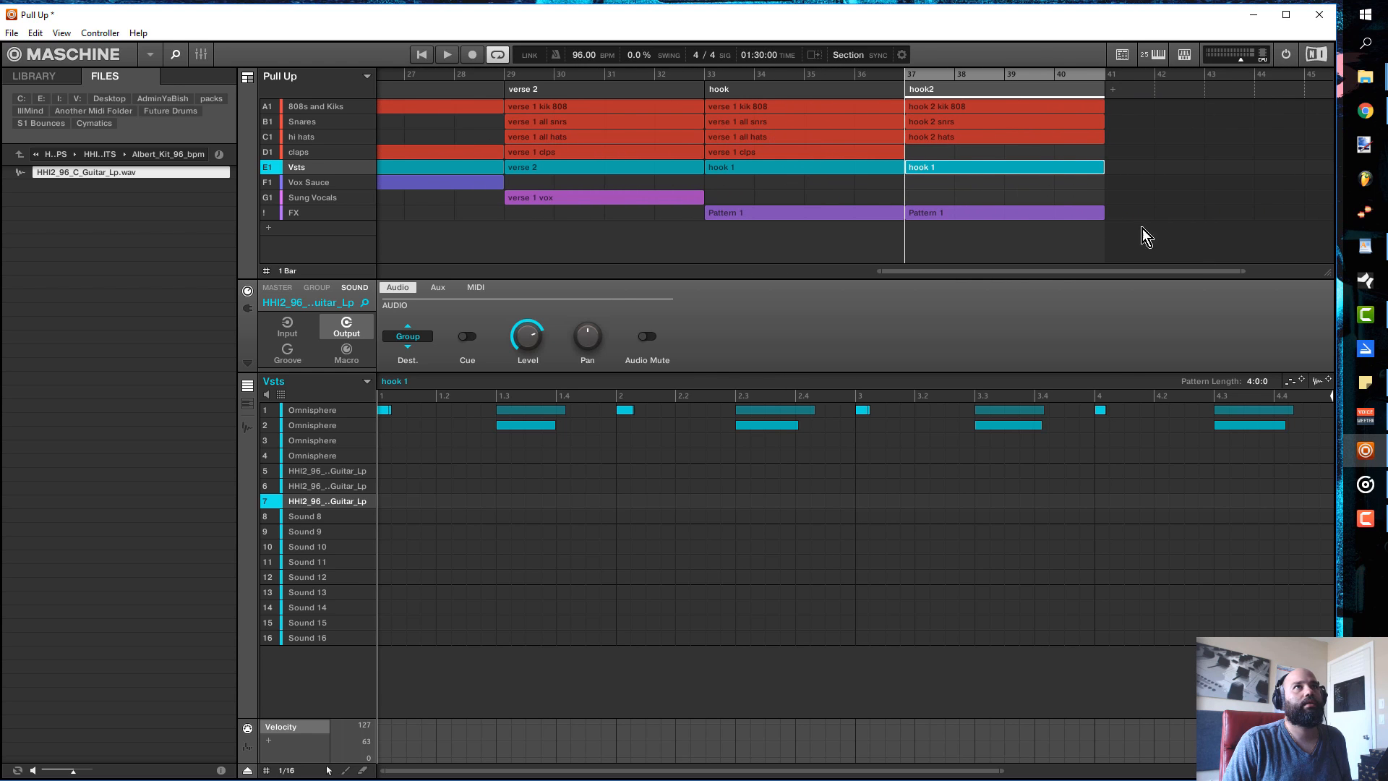
pyautogui.click(1116, 92)
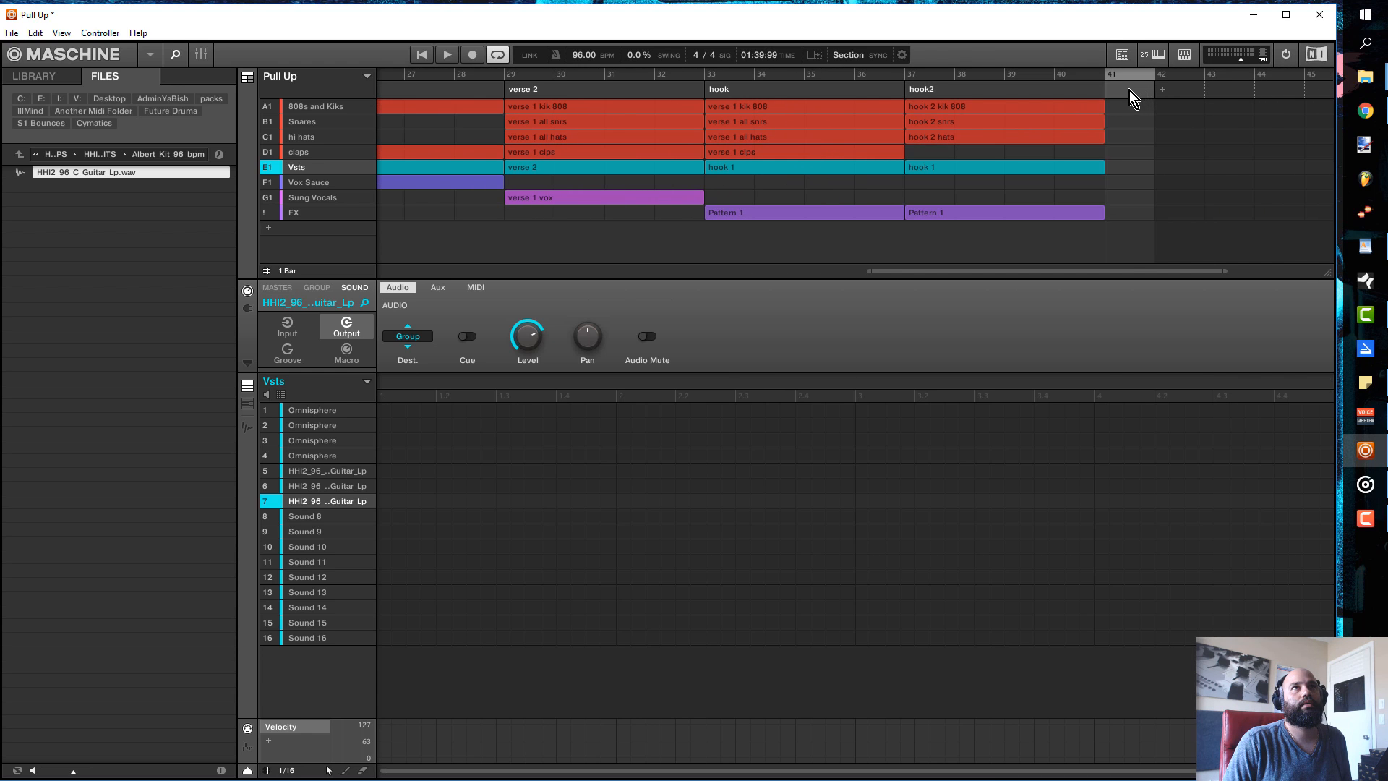
pyautogui.rightClick(1129, 90)
pyautogui.moveTo(1200, 114)
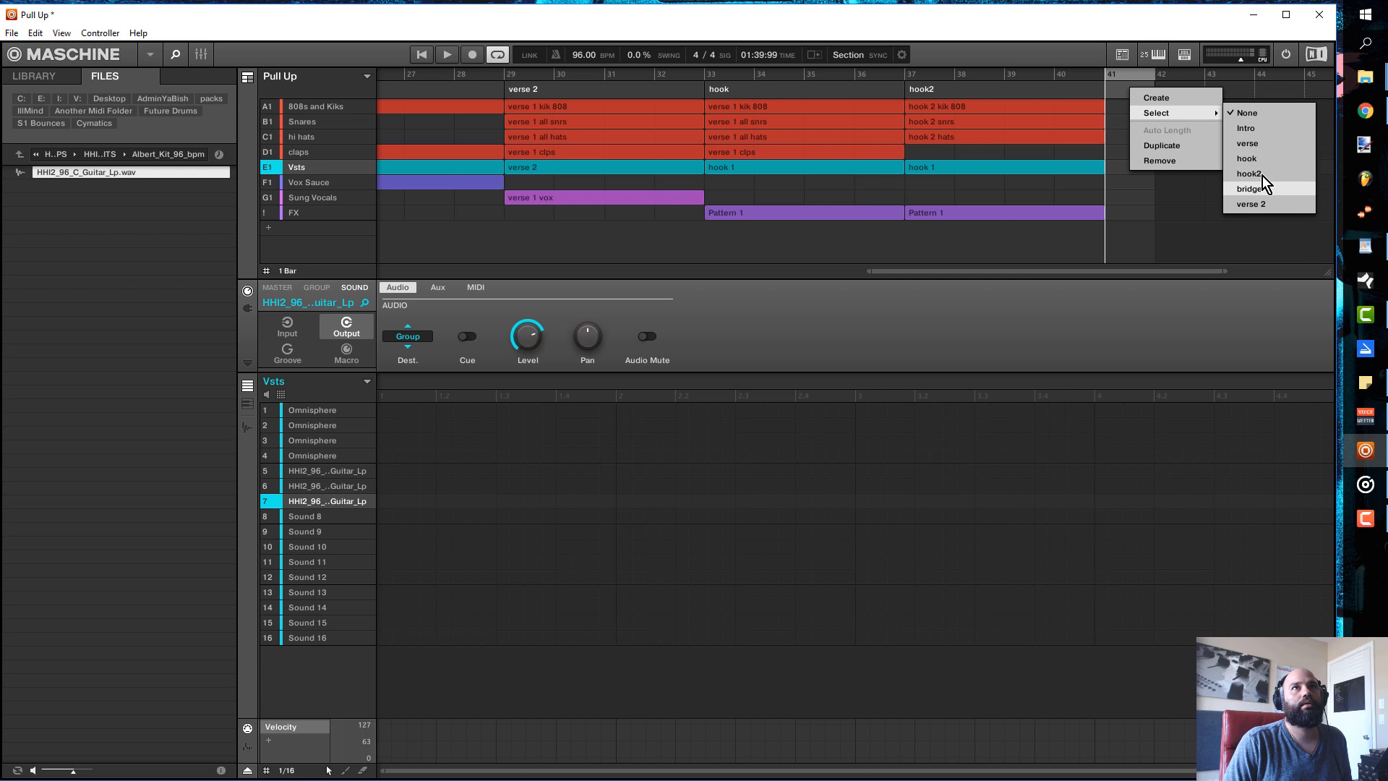
pyautogui.click(1265, 138)
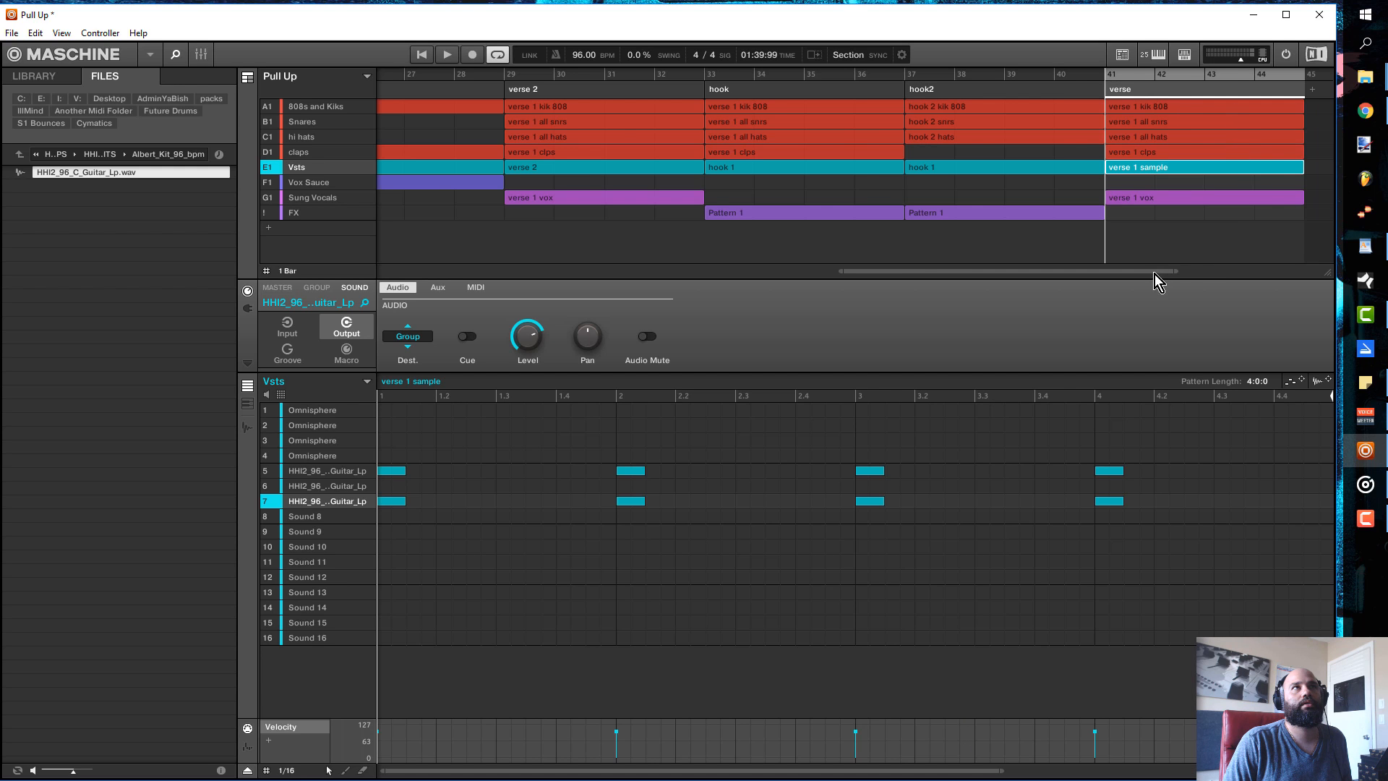
pyautogui.moveTo(1155, 273); pyautogui.dragTo(1276, 273)
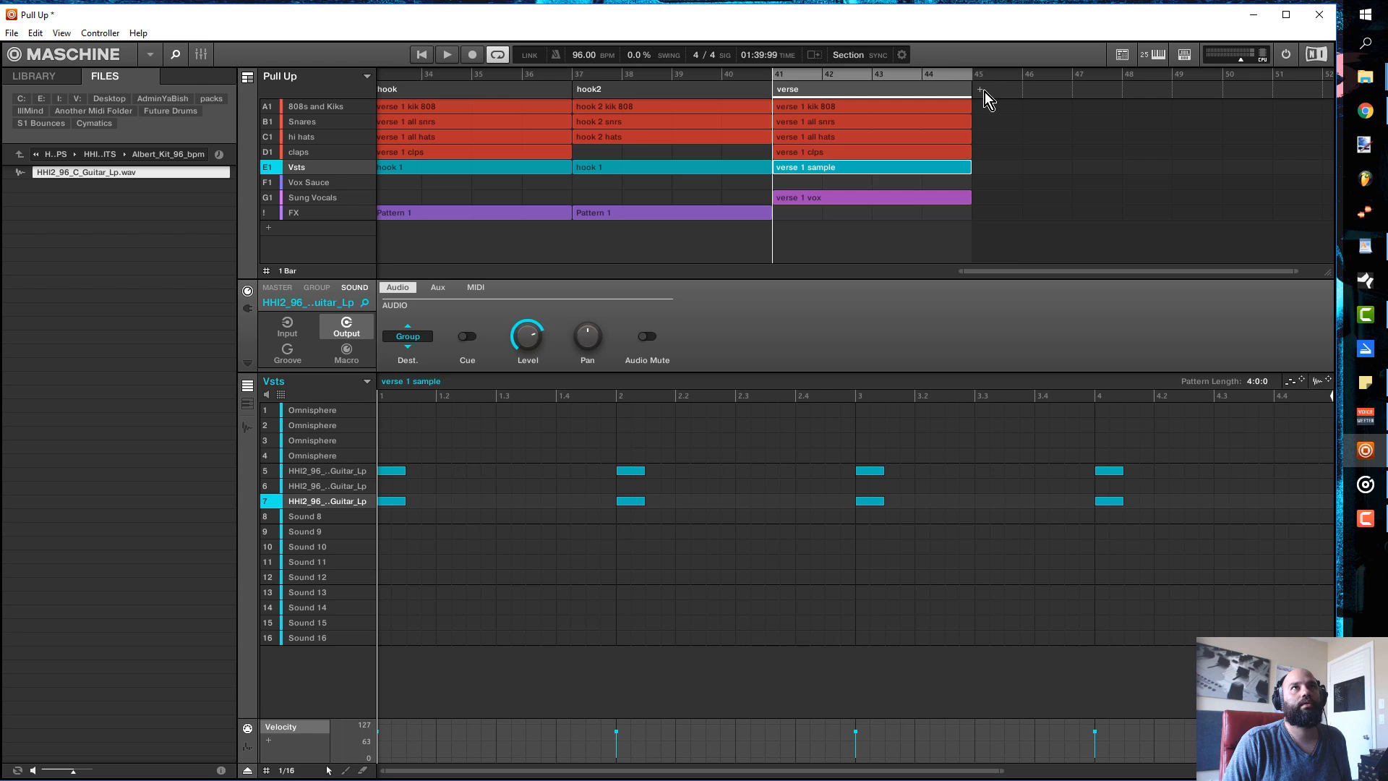
pyautogui.click(985, 91)
pyautogui.rightClick(1005, 93)
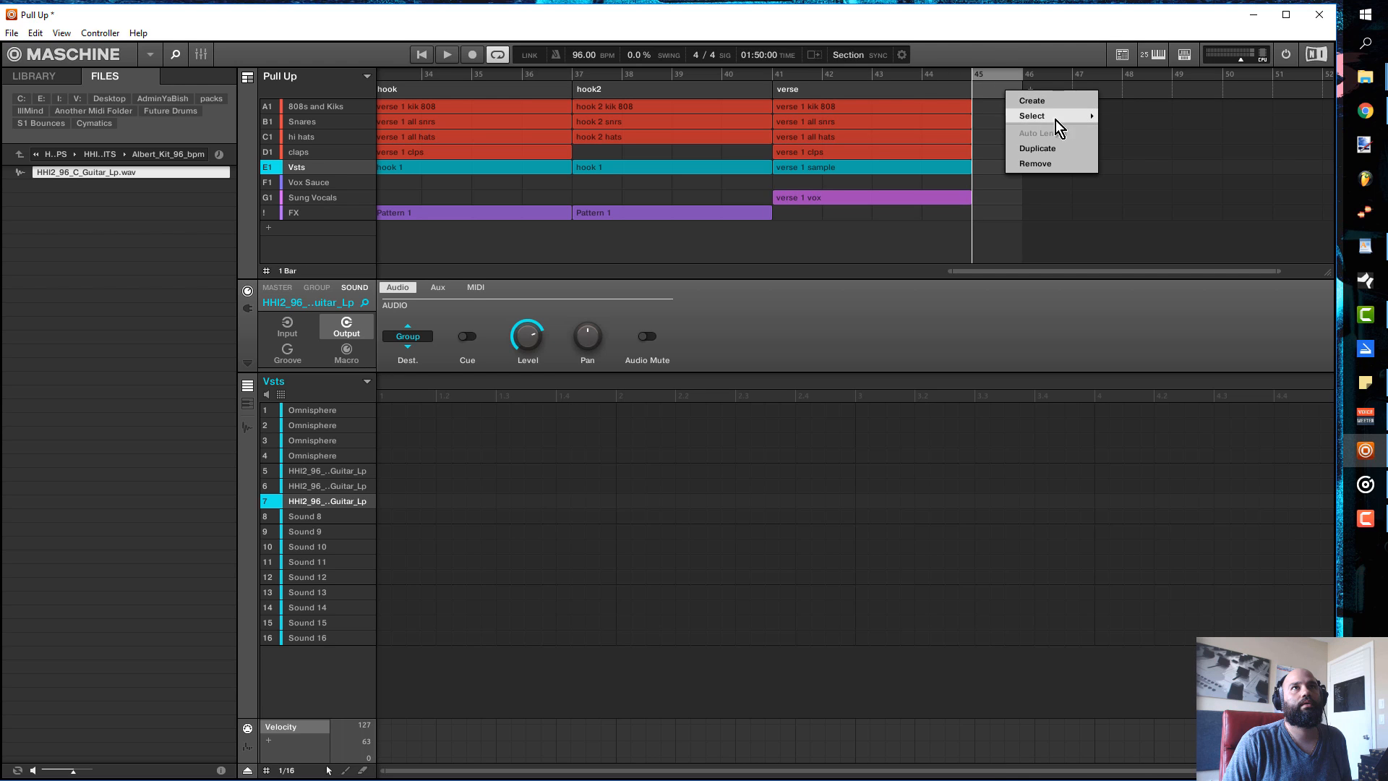
pyautogui.moveTo(1056, 117)
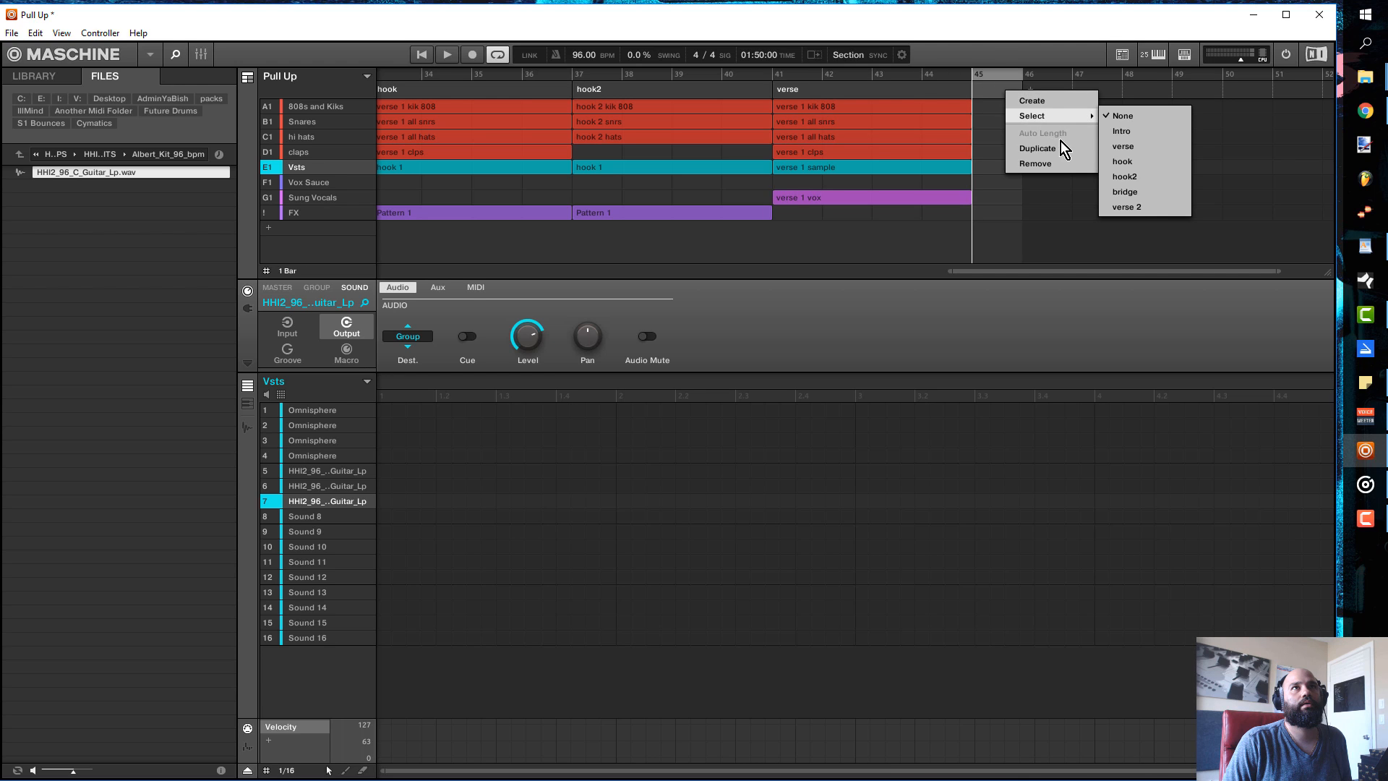
pyautogui.click(1141, 208)
# - Extend the arrangement with a hook section at bar 49 and a hook2 section at bar 53
pyautogui.moveTo(1103, 271); pyautogui.dragTo(1188, 271)
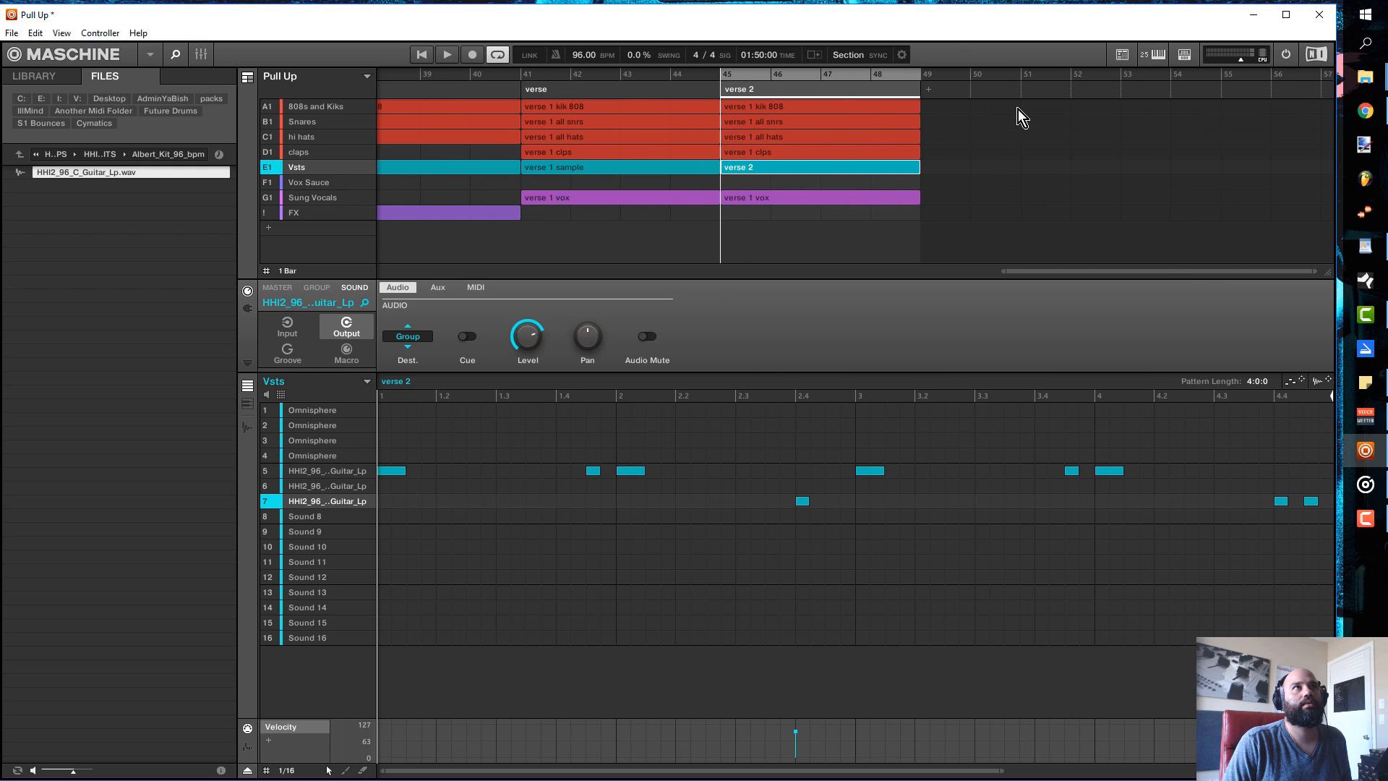
pyautogui.click(931, 90)
pyautogui.rightClick(949, 97)
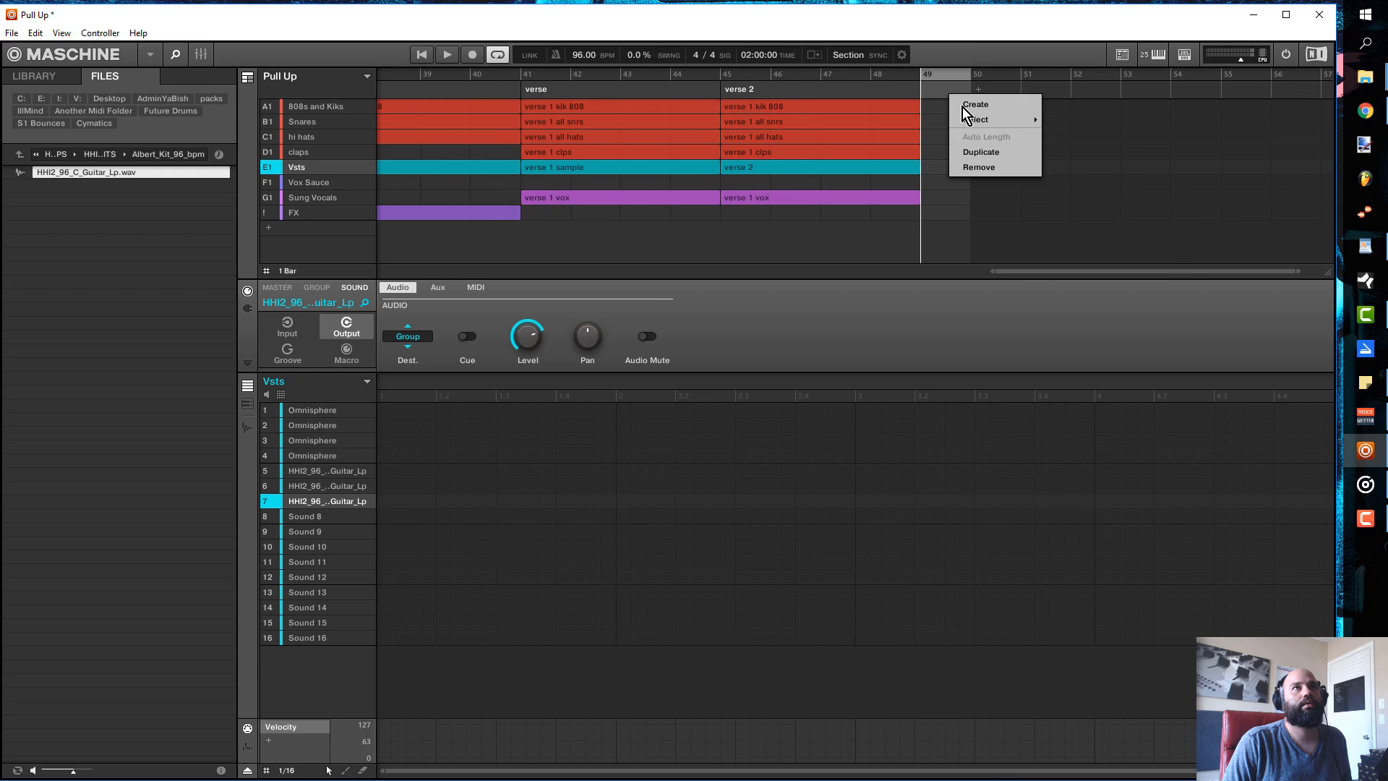
pyautogui.moveTo(987, 120)
pyautogui.click(1070, 165)
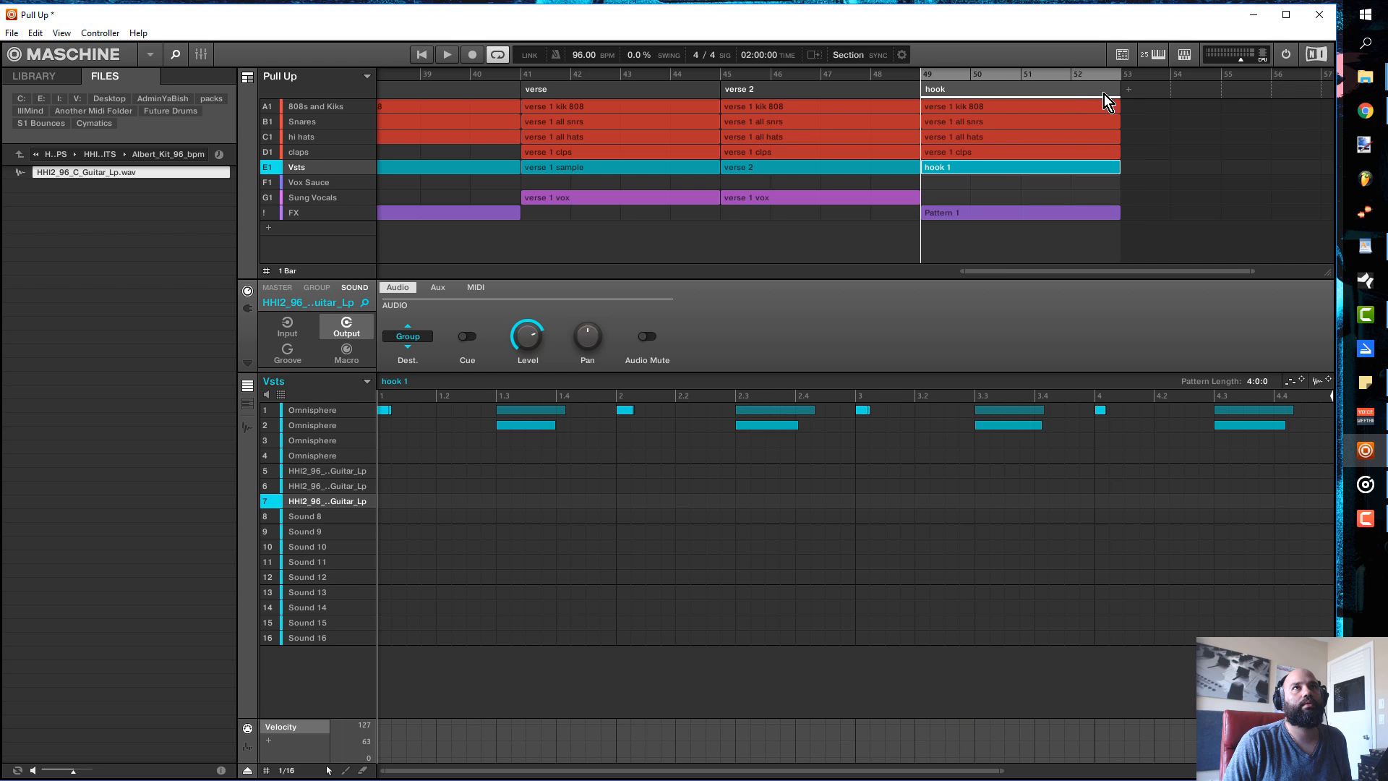
pyautogui.click(1126, 91)
pyautogui.rightClick(1135, 93)
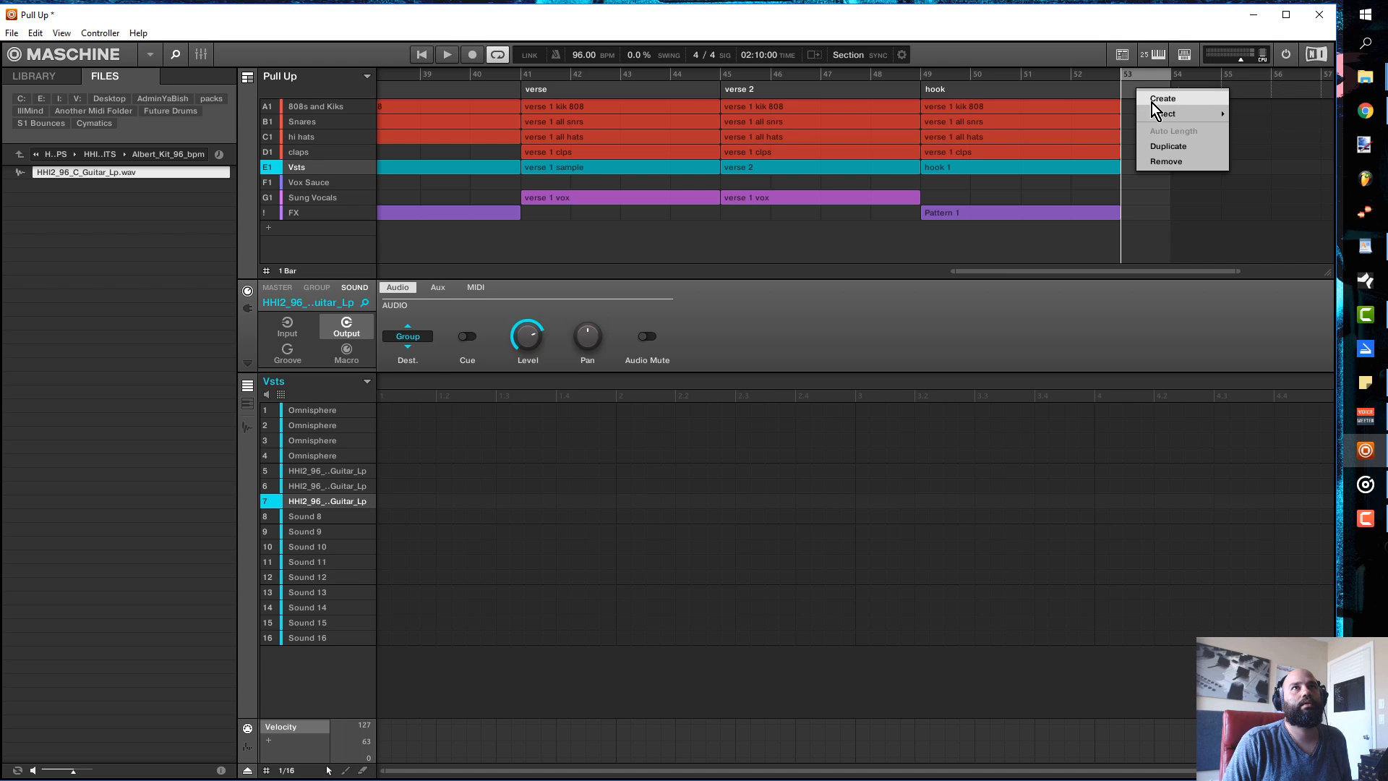
pyautogui.moveTo(1179, 114)
pyautogui.click(1271, 175)
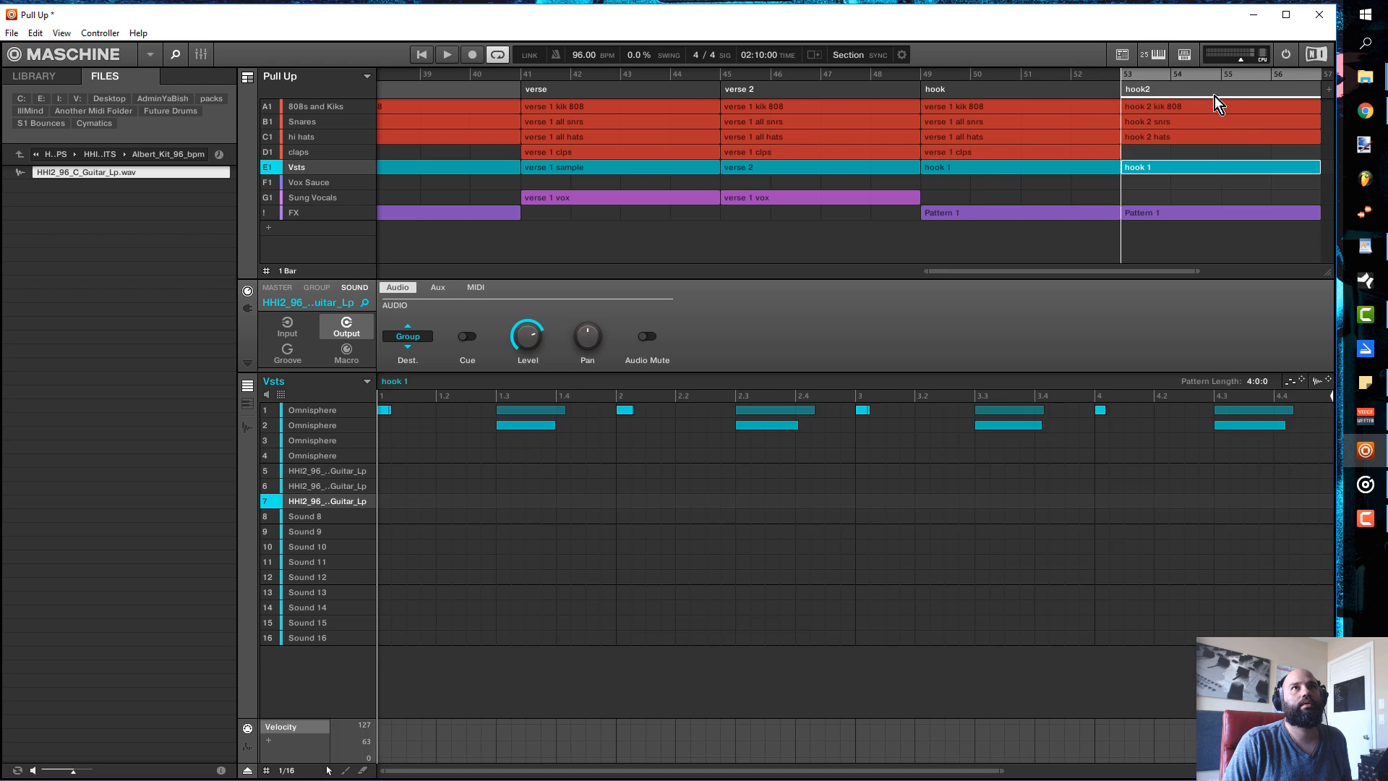
# - Append two more sections, assigning the bridge scene at bar 57 and the hook scene at bar 61
pyautogui.moveTo(1176, 270); pyautogui.dragTo(1293, 270)
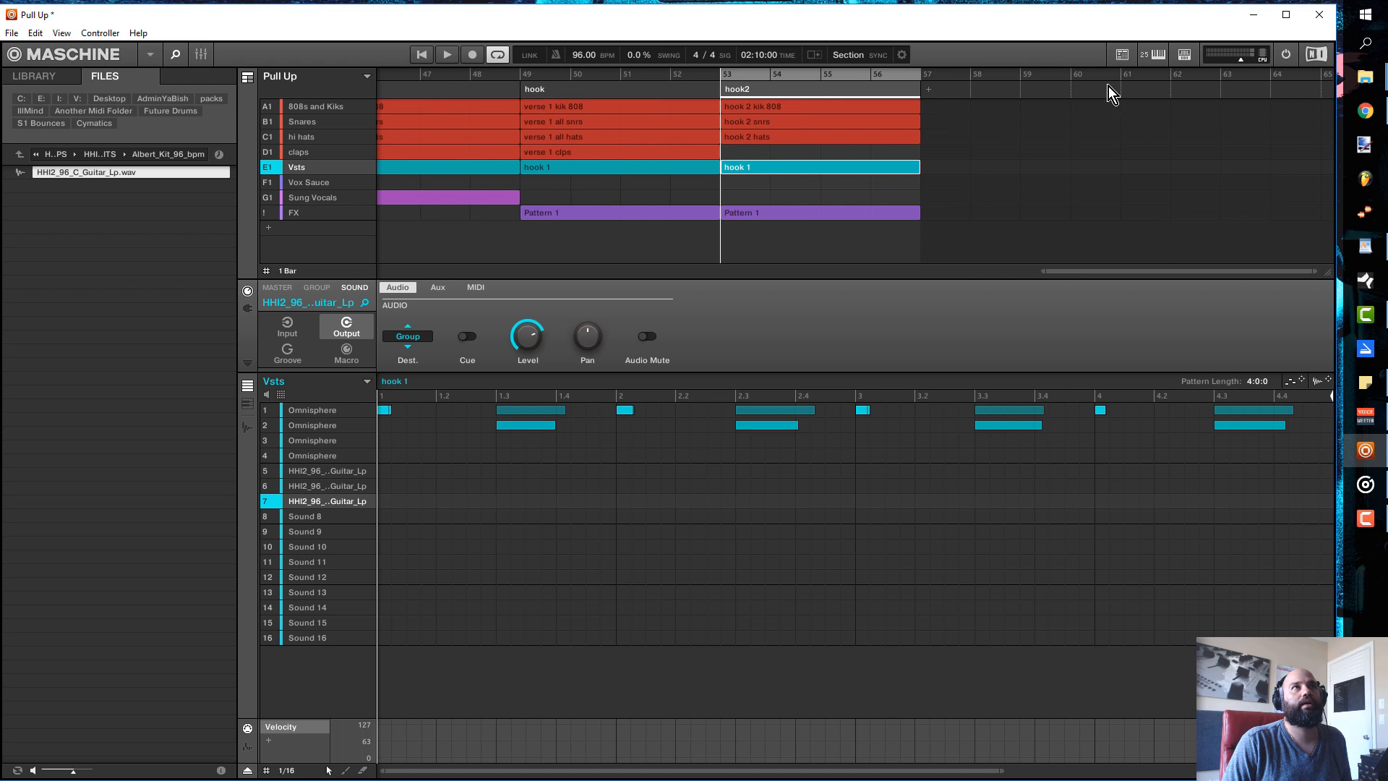
pyautogui.click(931, 92)
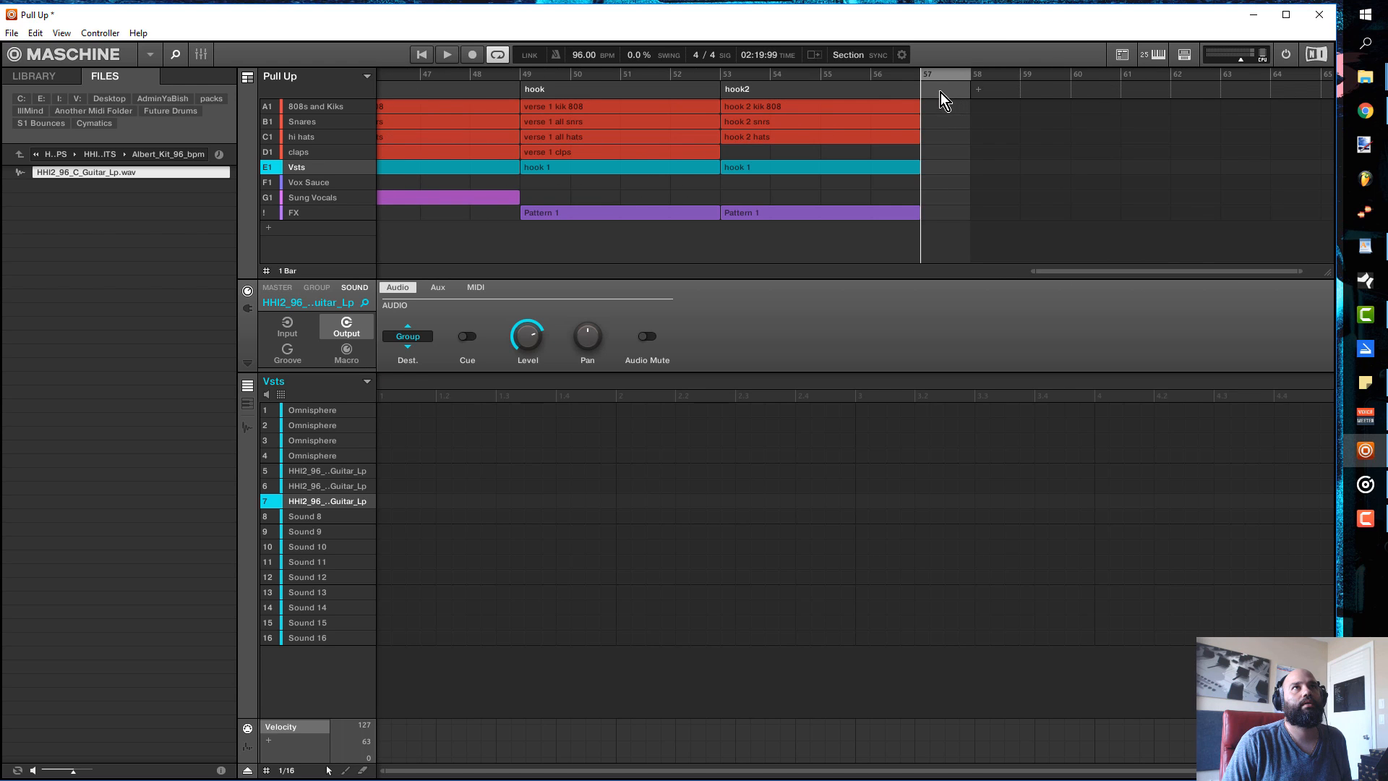
pyautogui.rightClick(940, 93)
pyautogui.moveTo(1026, 117)
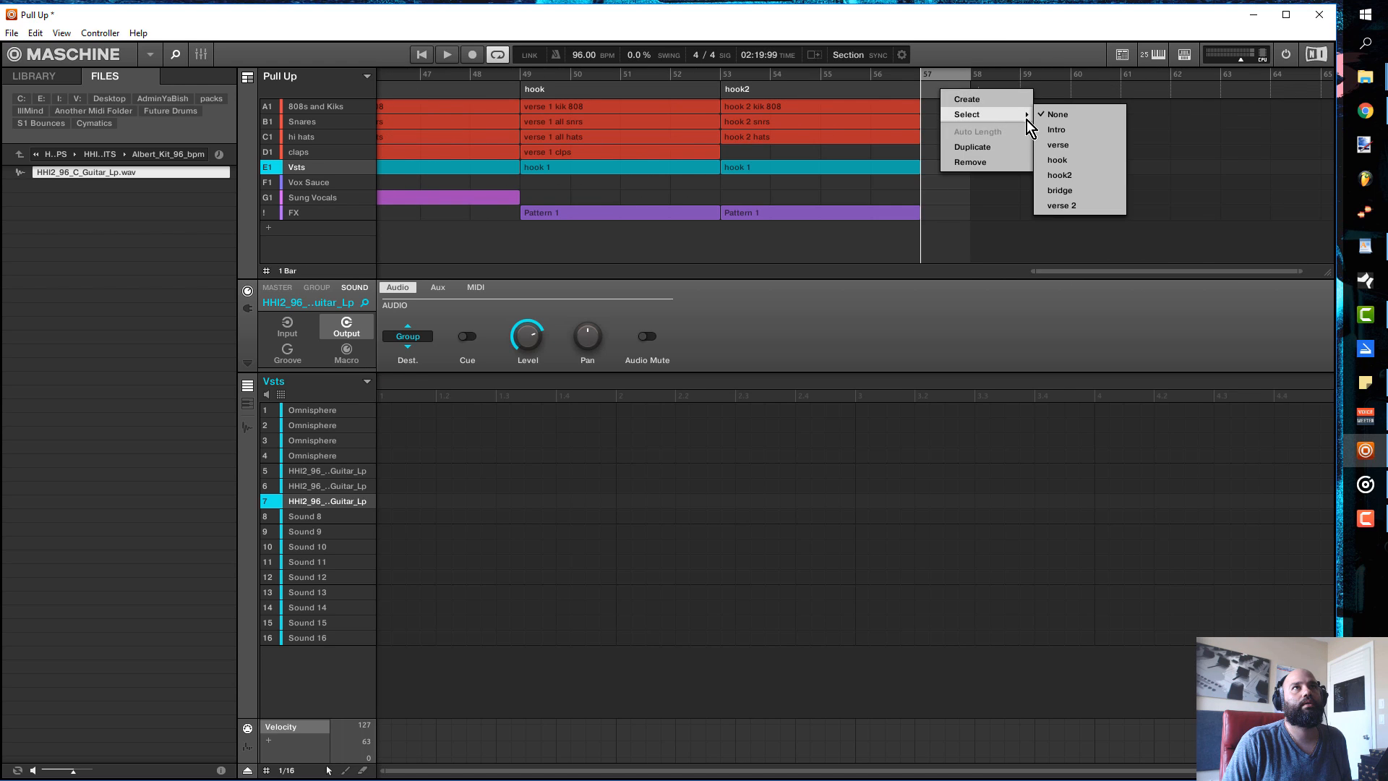
pyautogui.click(1080, 192)
pyautogui.click(1129, 90)
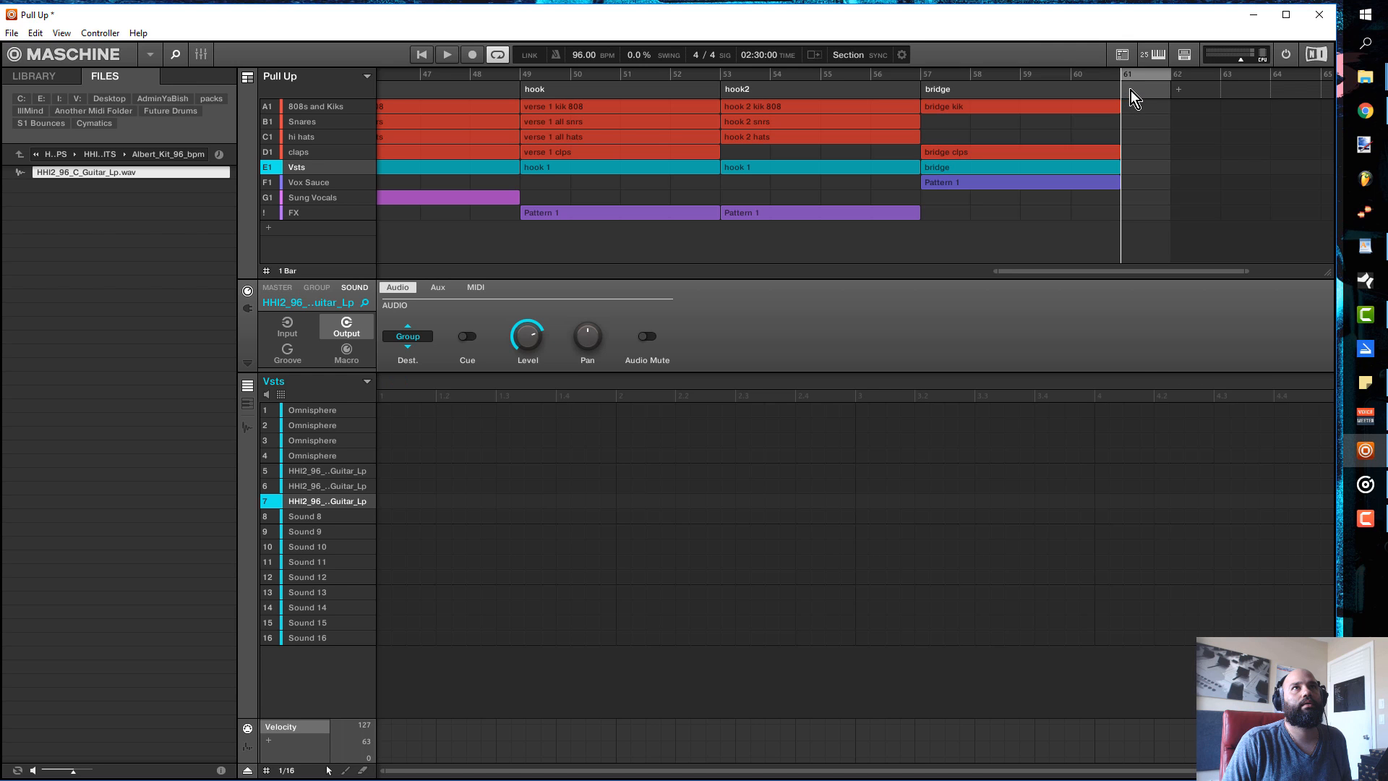
pyautogui.rightClick(1146, 90)
pyautogui.moveTo(1217, 110)
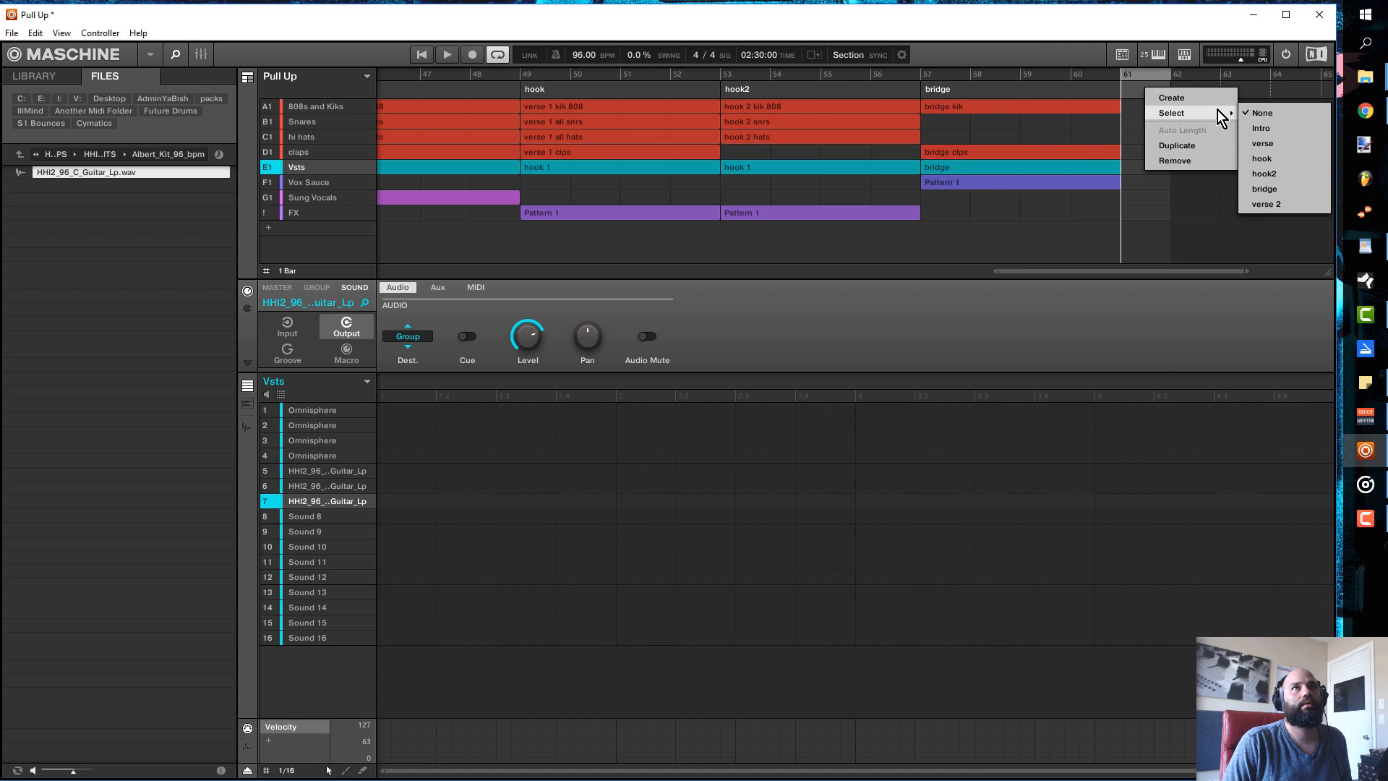
pyautogui.click(1281, 156)
# - Append a final section at bar 65 and assign the hook2 scene to it
pyautogui.hscroll(5, 1152, 277)
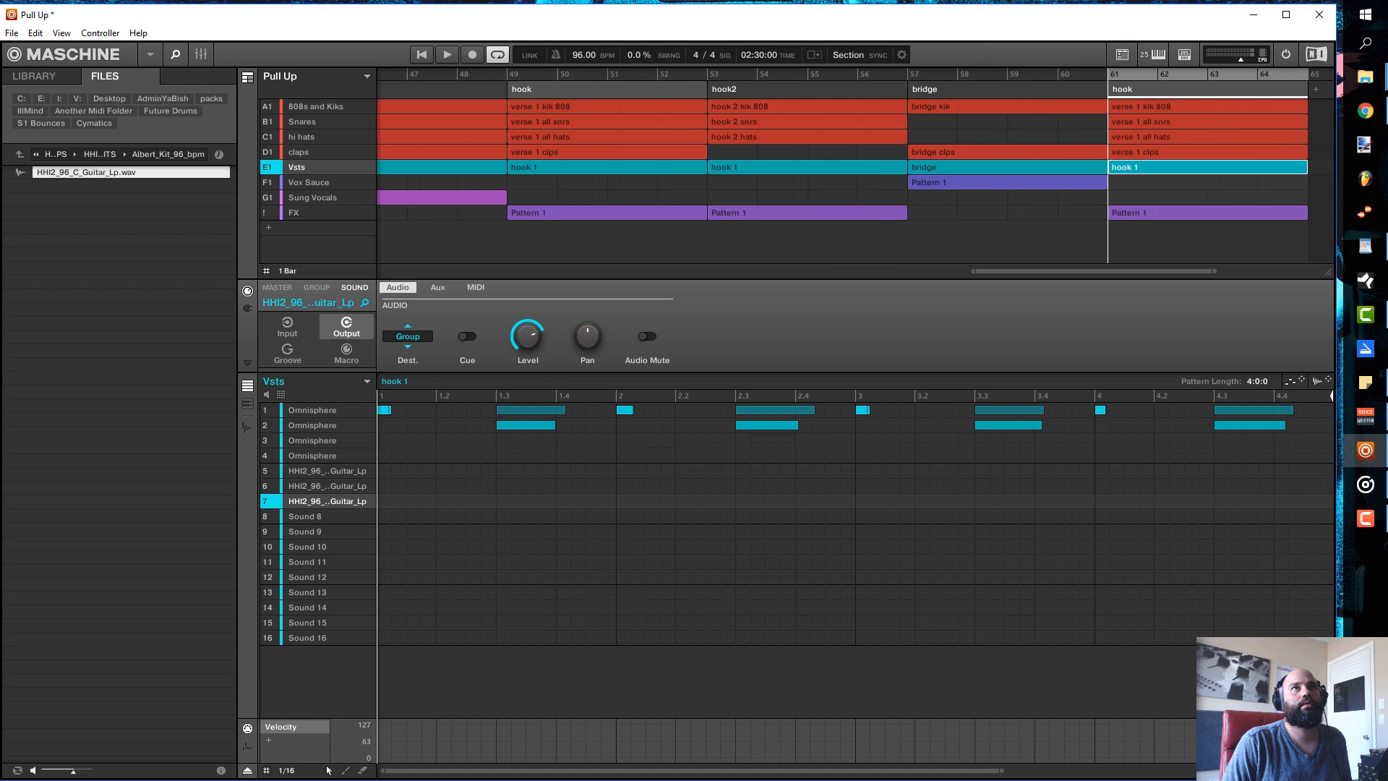
pyautogui.rightClick(942, 94)
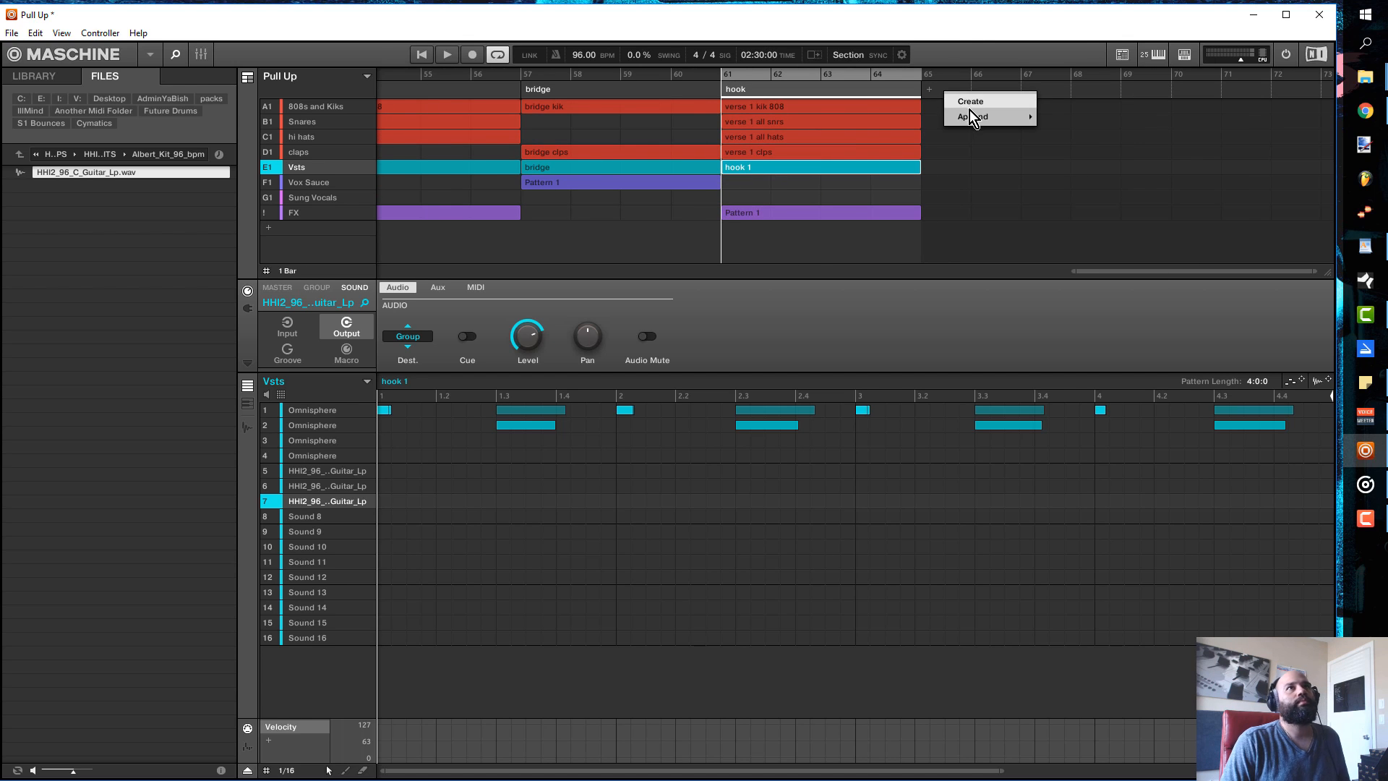
pyautogui.click(939, 91)
pyautogui.click(928, 92)
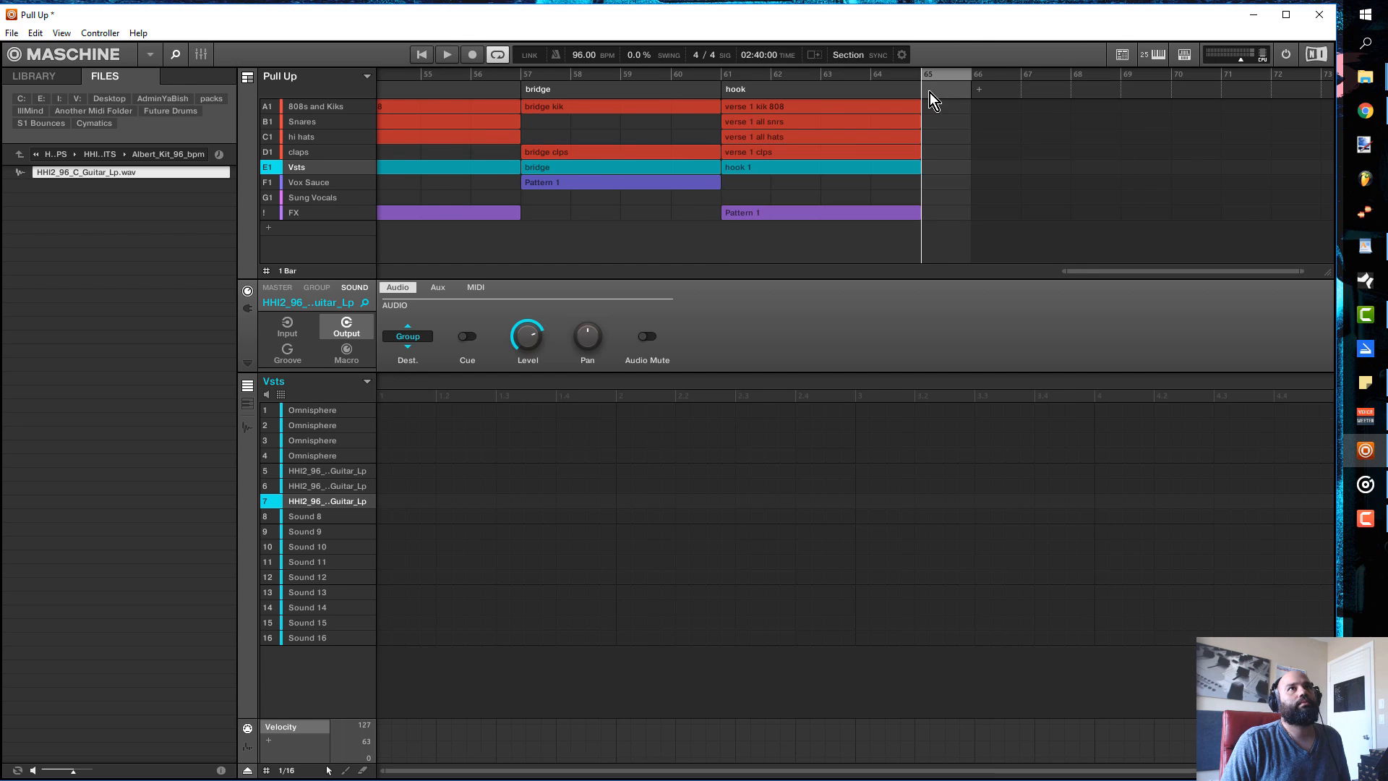
pyautogui.rightClick(941, 92)
pyautogui.moveTo(1029, 117)
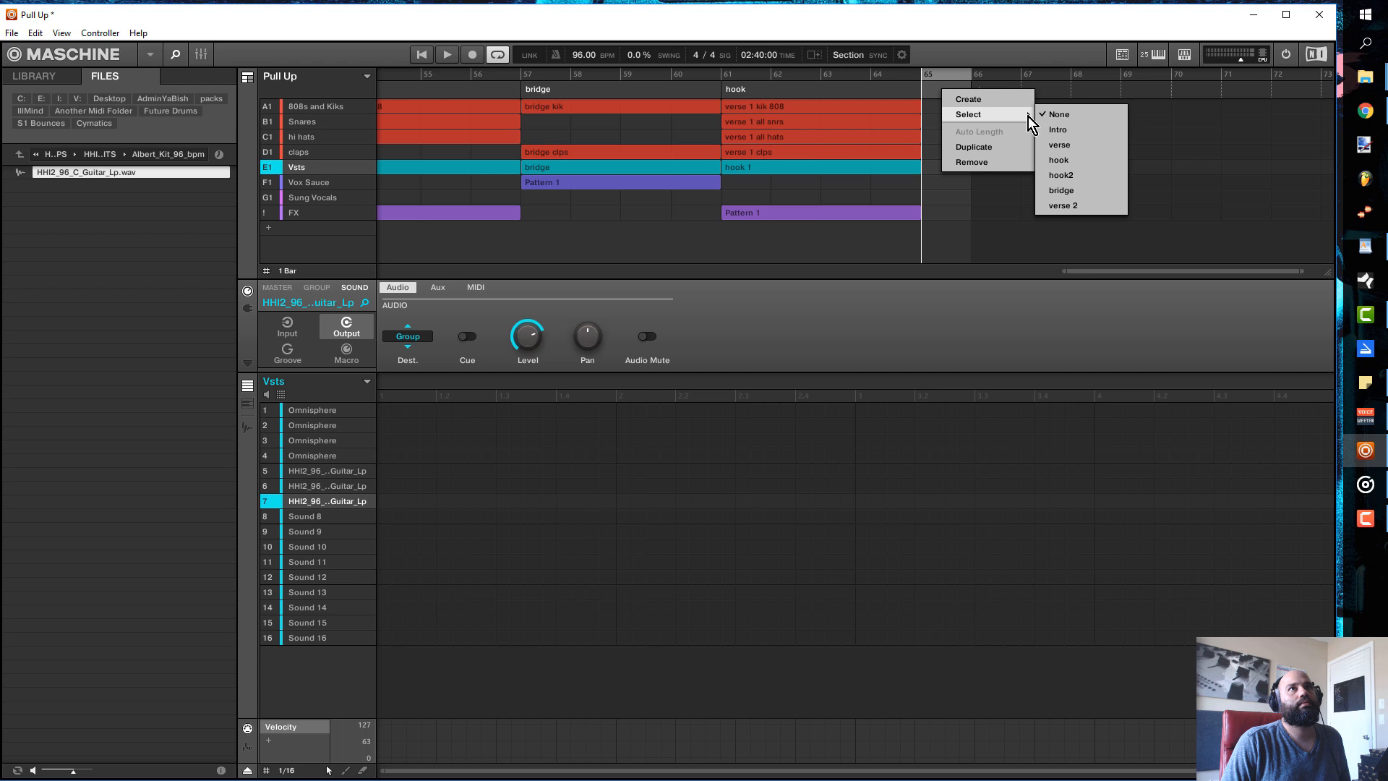
pyautogui.click(1077, 172)
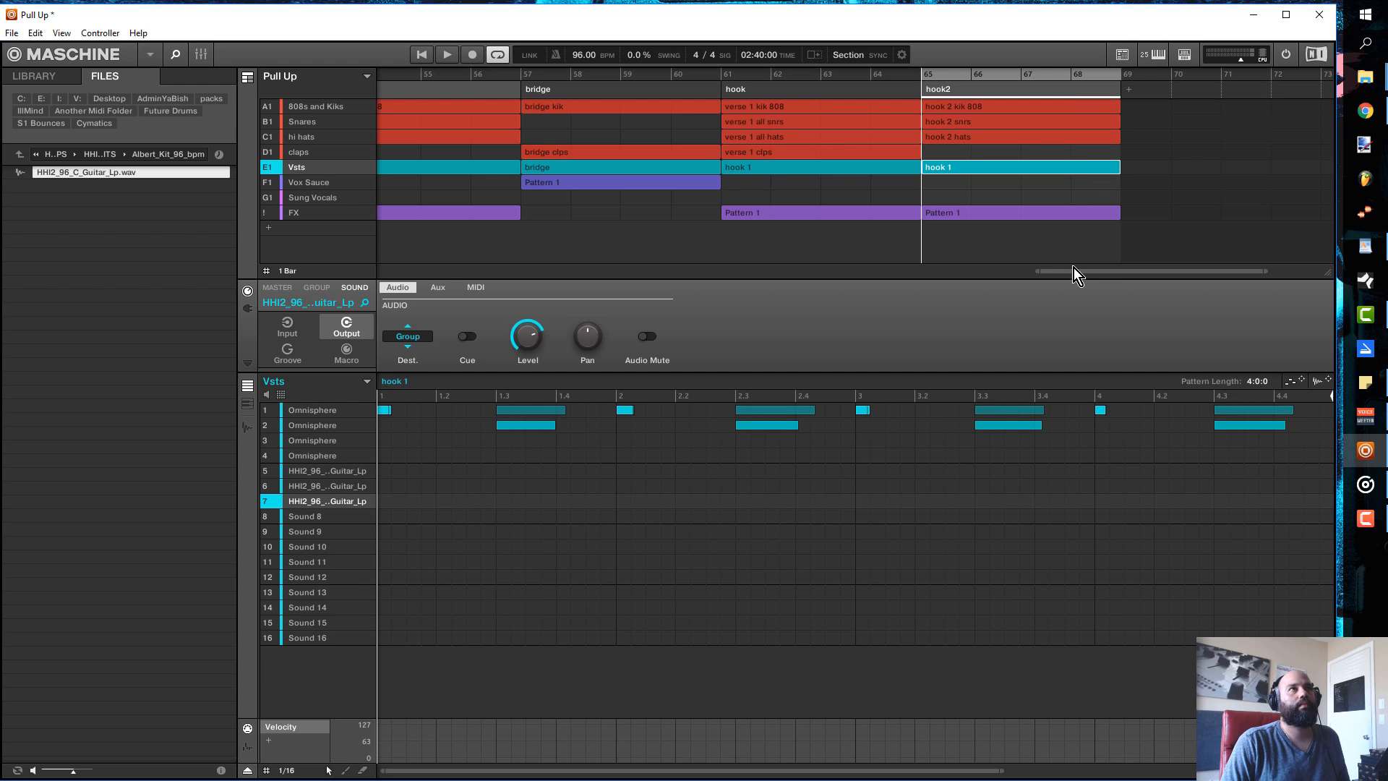
# - Fit the whole arrangement in the timeline and play it back from the start into the hook at bar 33
pyautogui.moveTo(1036, 275); pyautogui.dragTo(306, 313)
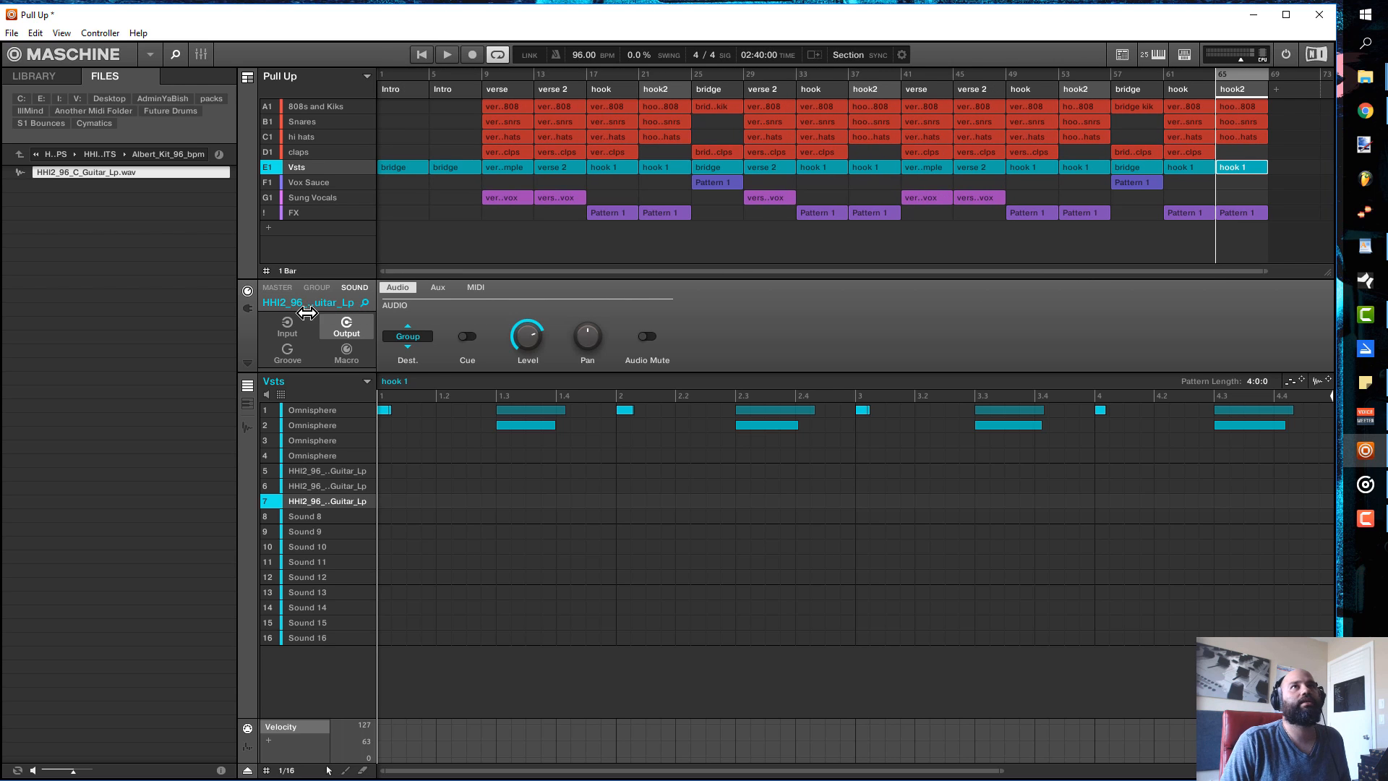
pyautogui.press('space')
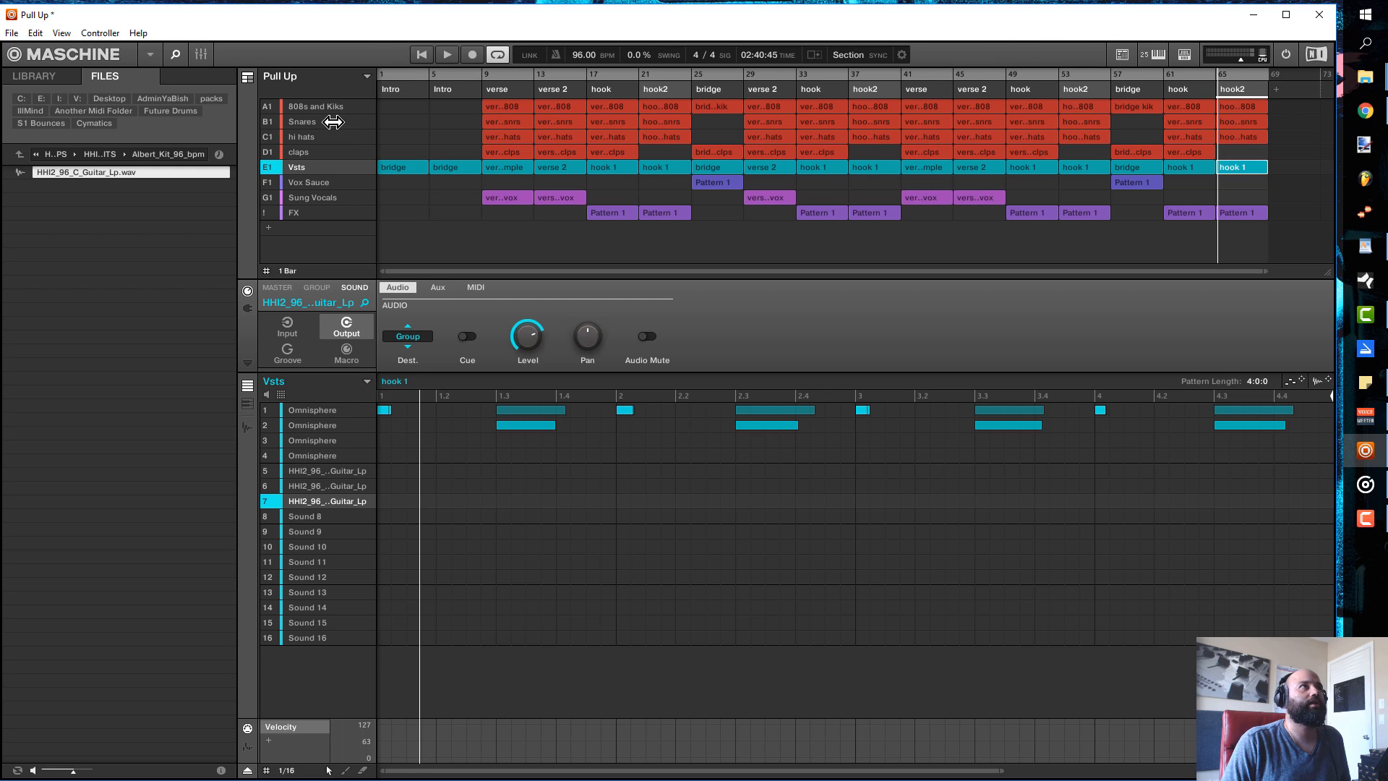
pyautogui.press('space')
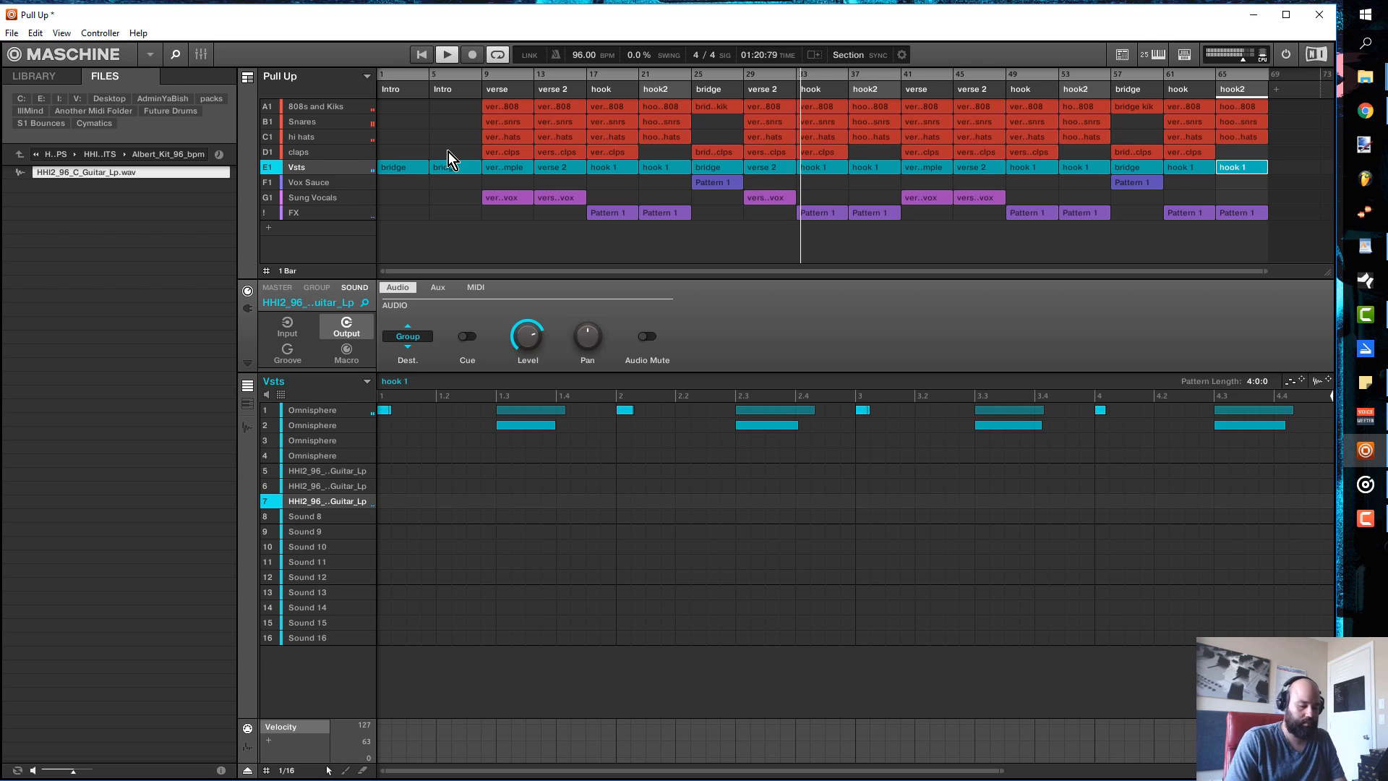
pyautogui.press('space')
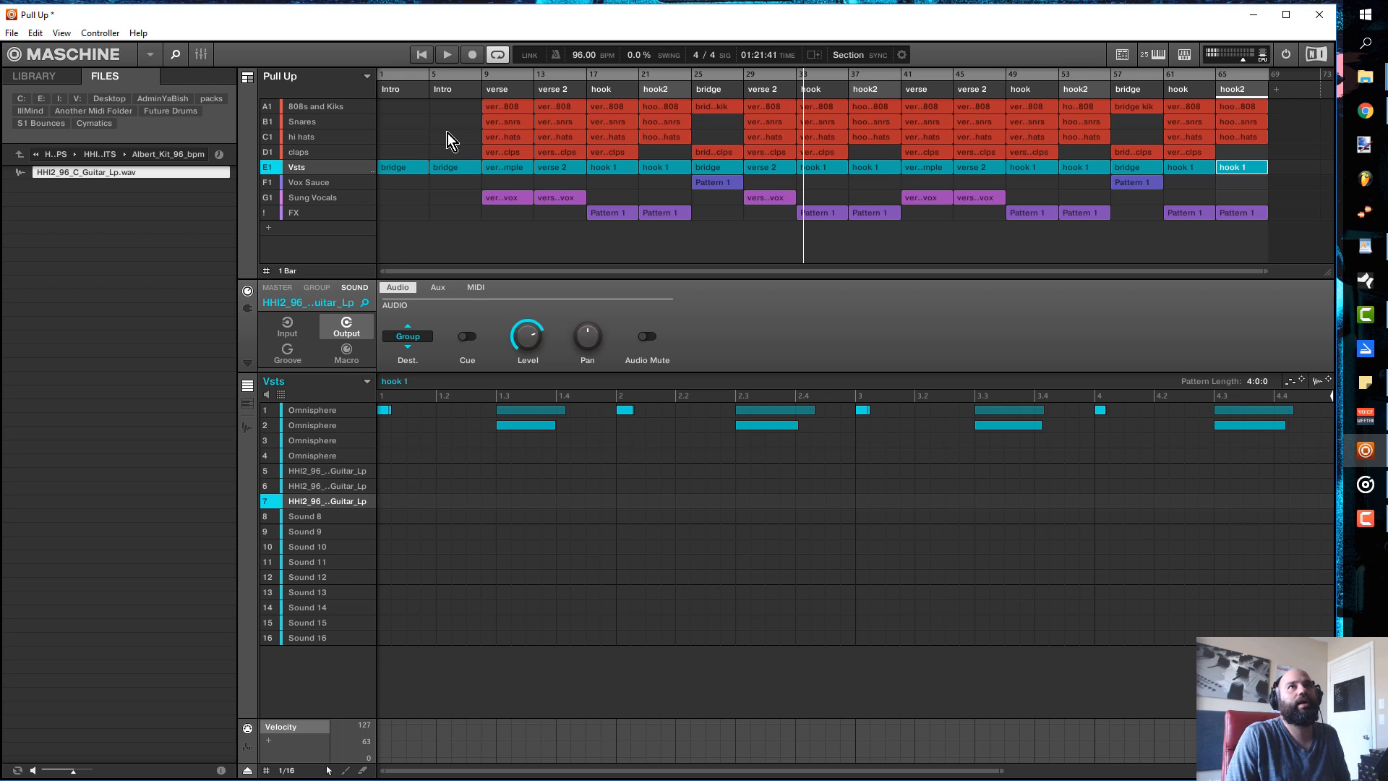
# - Append a verse section, move it to bar 33 before the hook, and place a copy of it at bar 53
pyautogui.click(1278, 93)
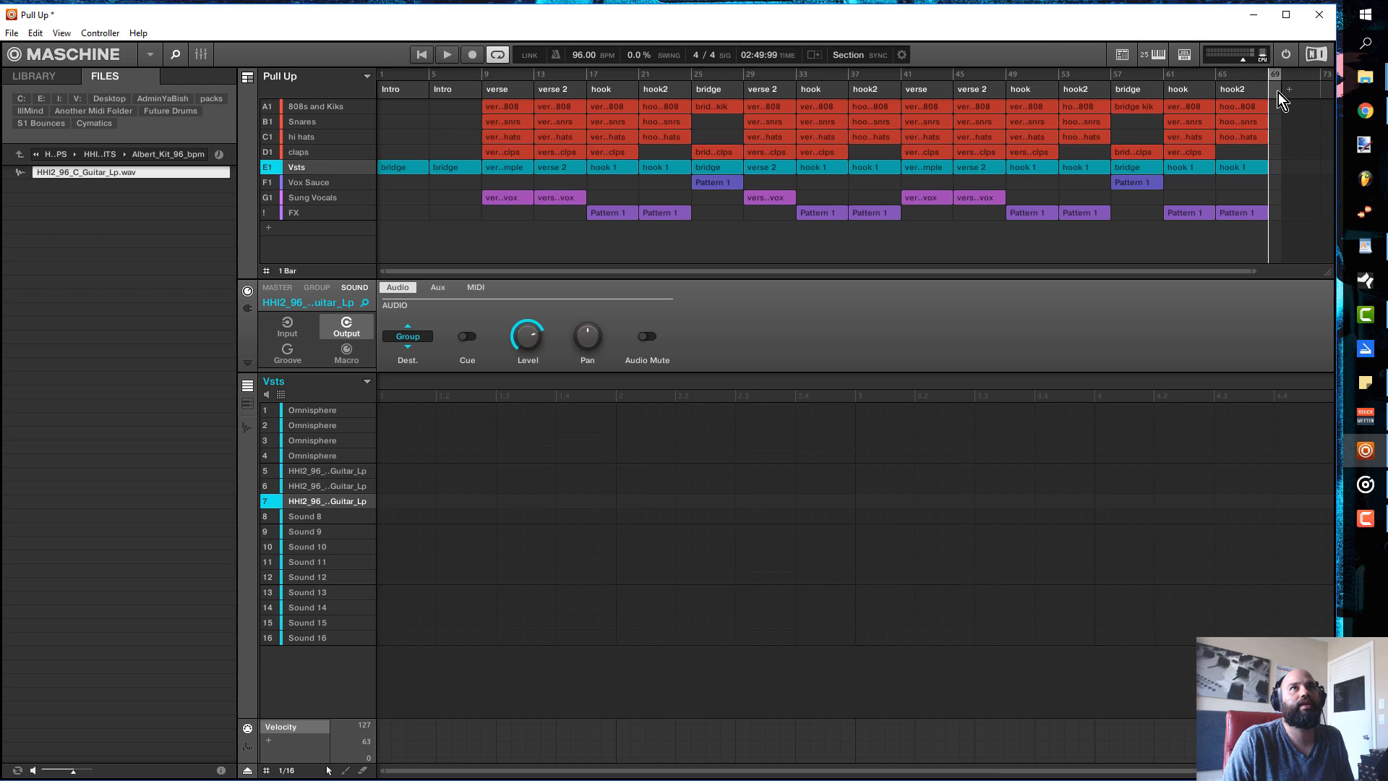
pyautogui.rightClick(1275, 92)
pyautogui.moveTo(1276, 117)
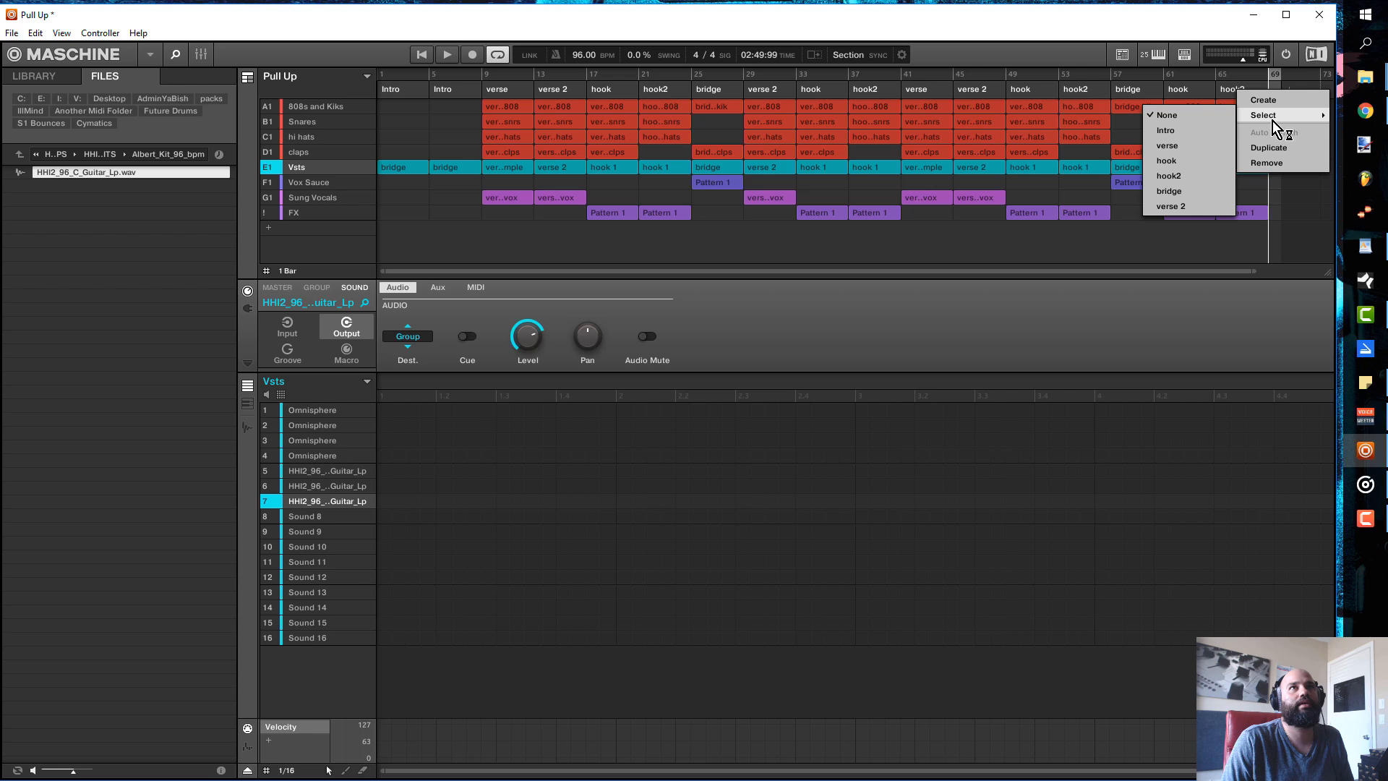
pyautogui.click(1206, 148)
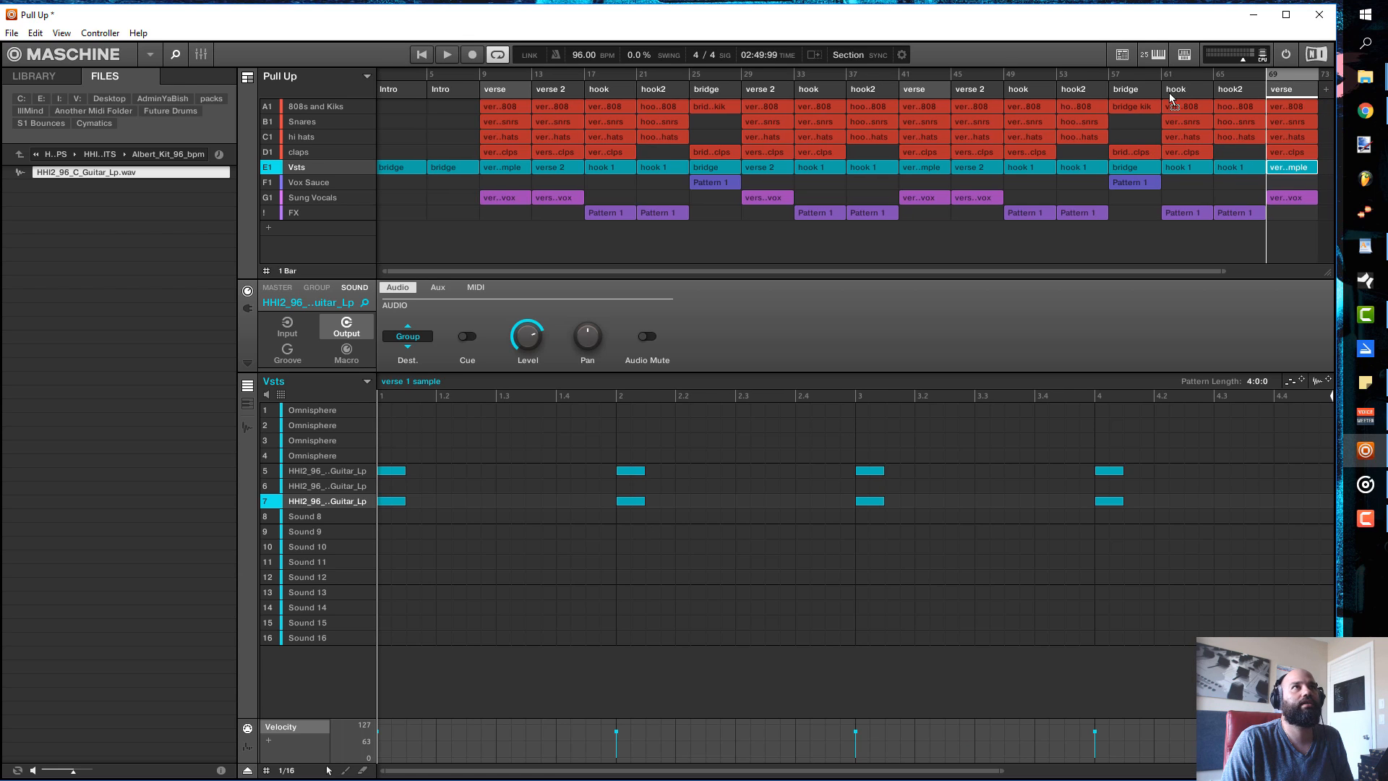
pyautogui.moveTo(812, 109); pyautogui.dragTo(799, 100)
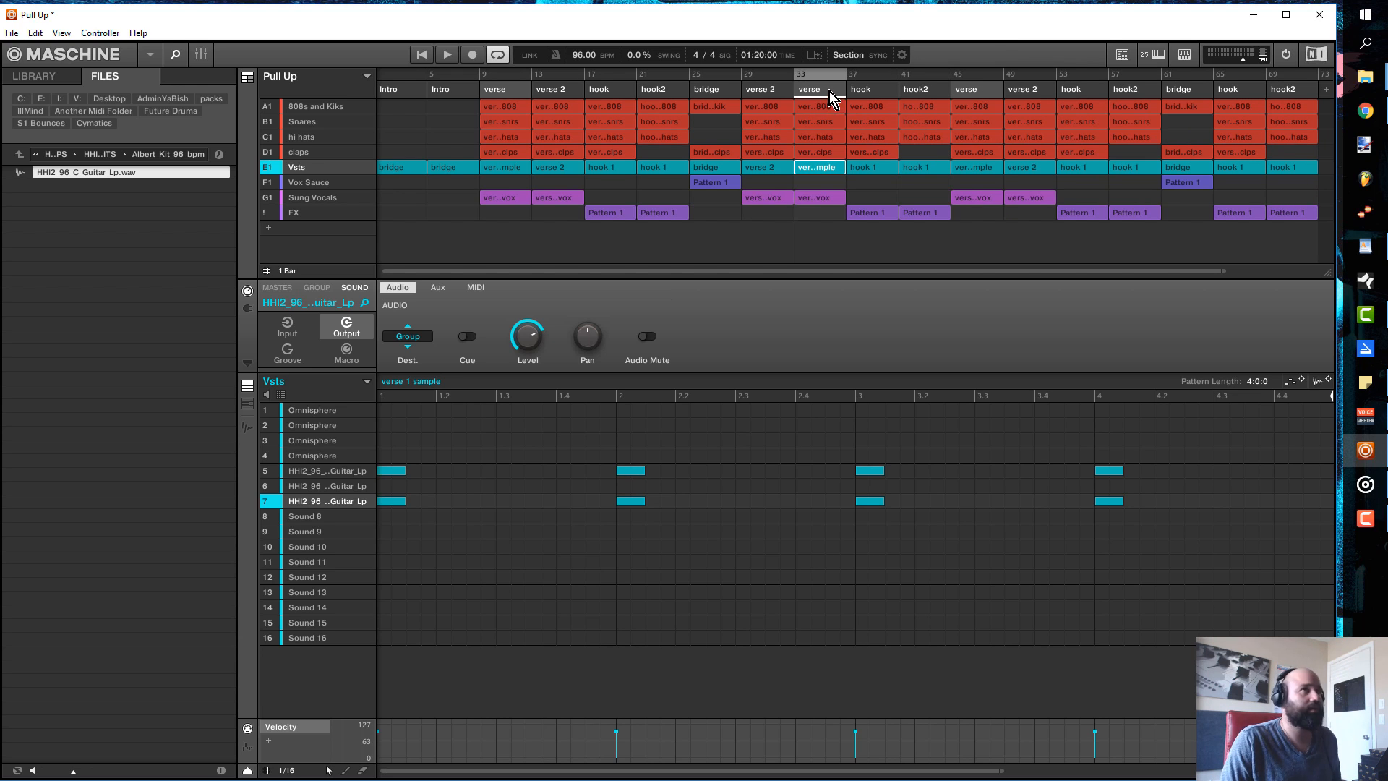
pyautogui.moveTo(830, 91); pyautogui.dragTo(1045, 91)
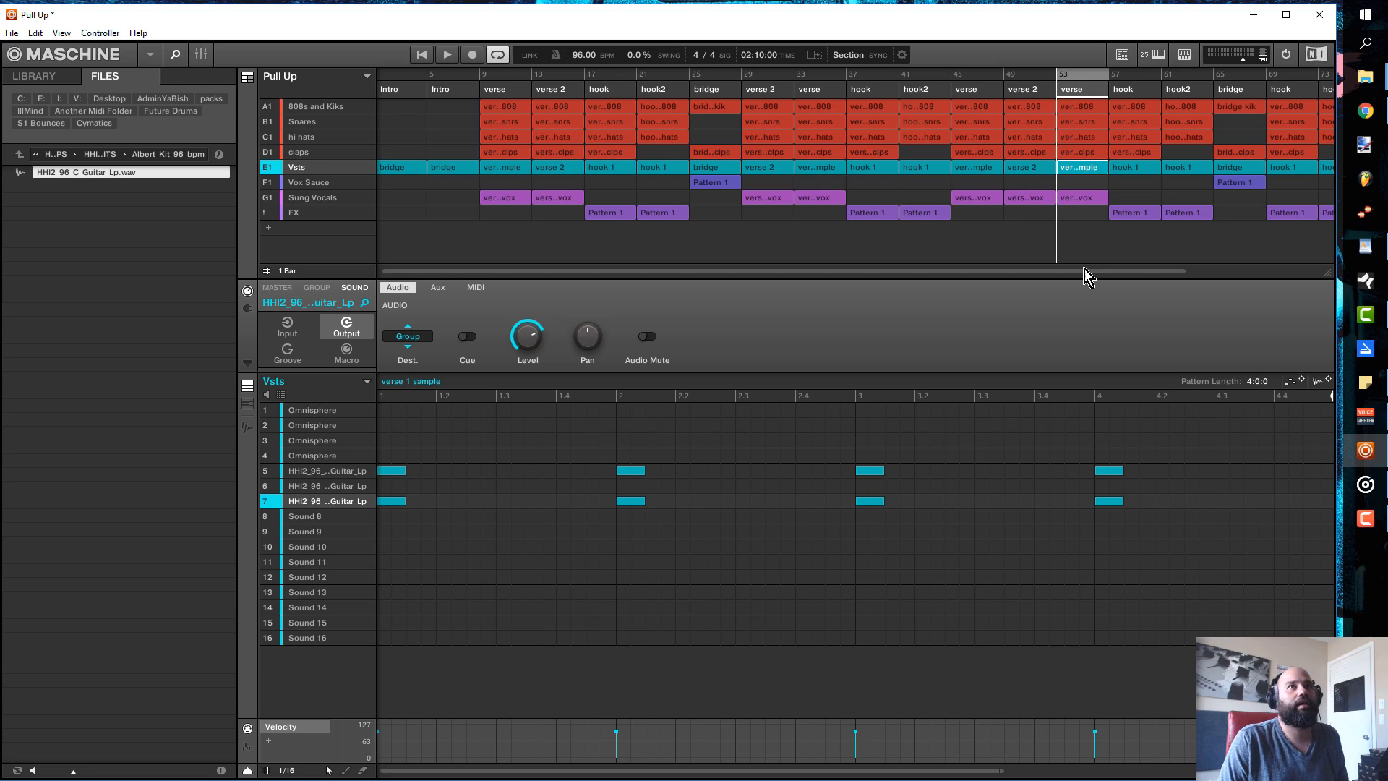
# - Audition the transition into the verse at bar 53 and the closing hook2 section, then review the full arrangement
pyautogui.moveTo(1085, 270); pyautogui.dragTo(1216, 270)
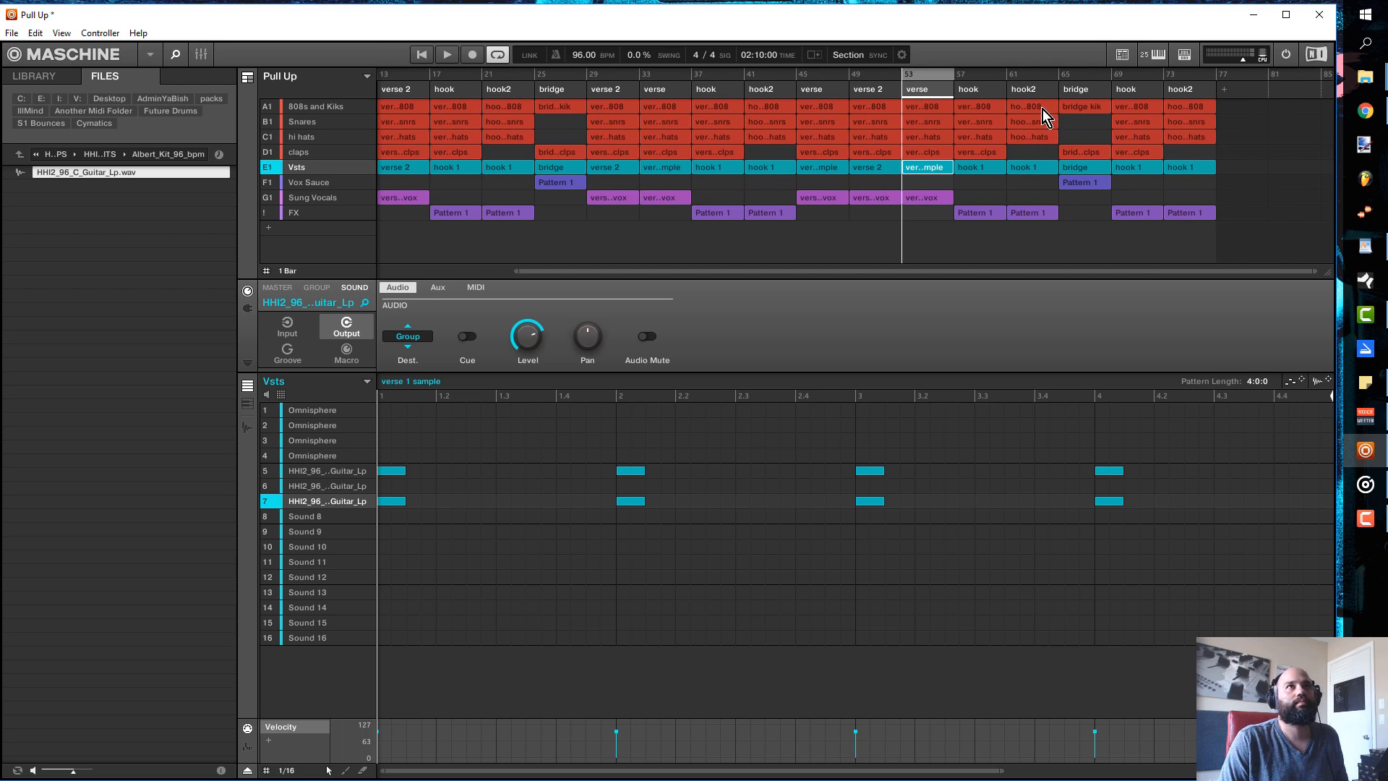
pyautogui.click(883, 73)
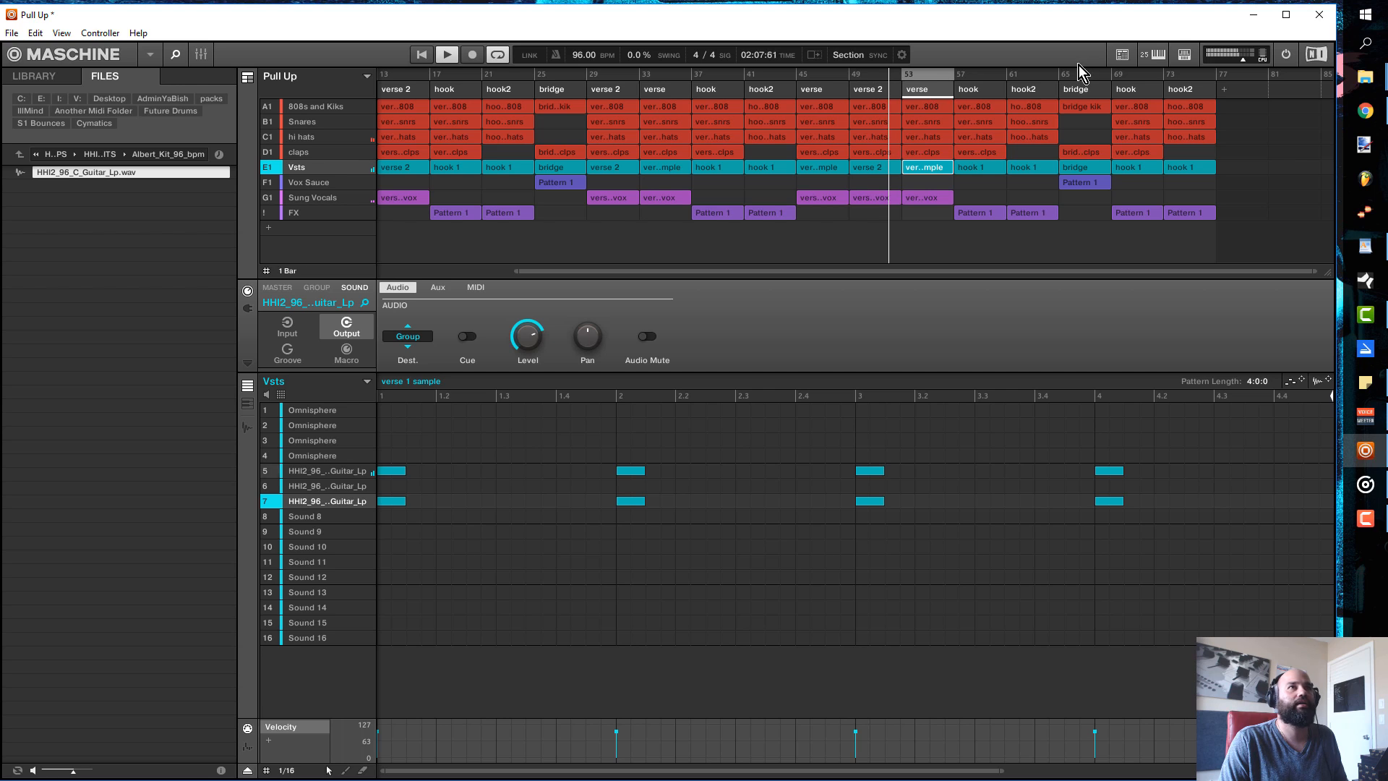
pyautogui.click(1177, 74)
pyautogui.click(1187, 74)
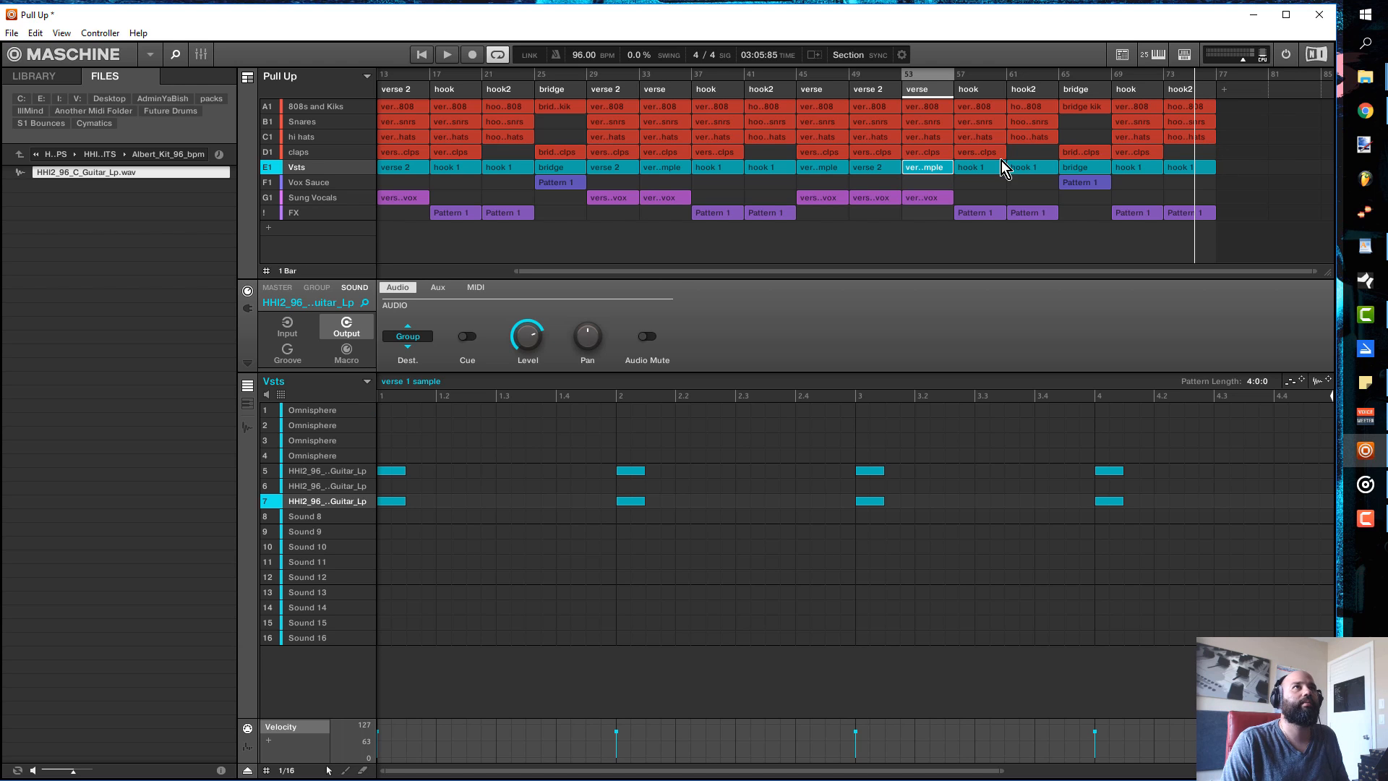
pyautogui.moveTo(673, 271); pyautogui.dragTo(616, 272)
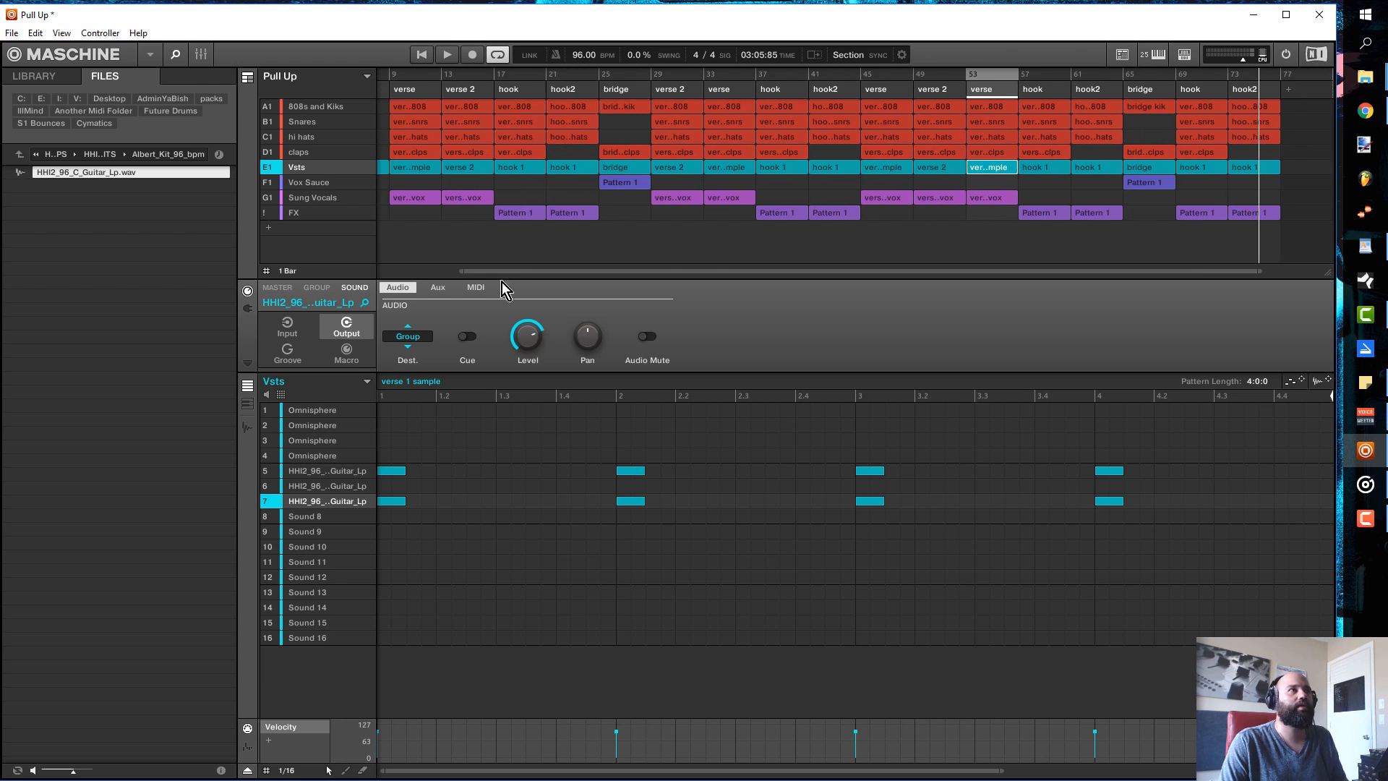
pyautogui.moveTo(461, 273); pyautogui.dragTo(363, 282)
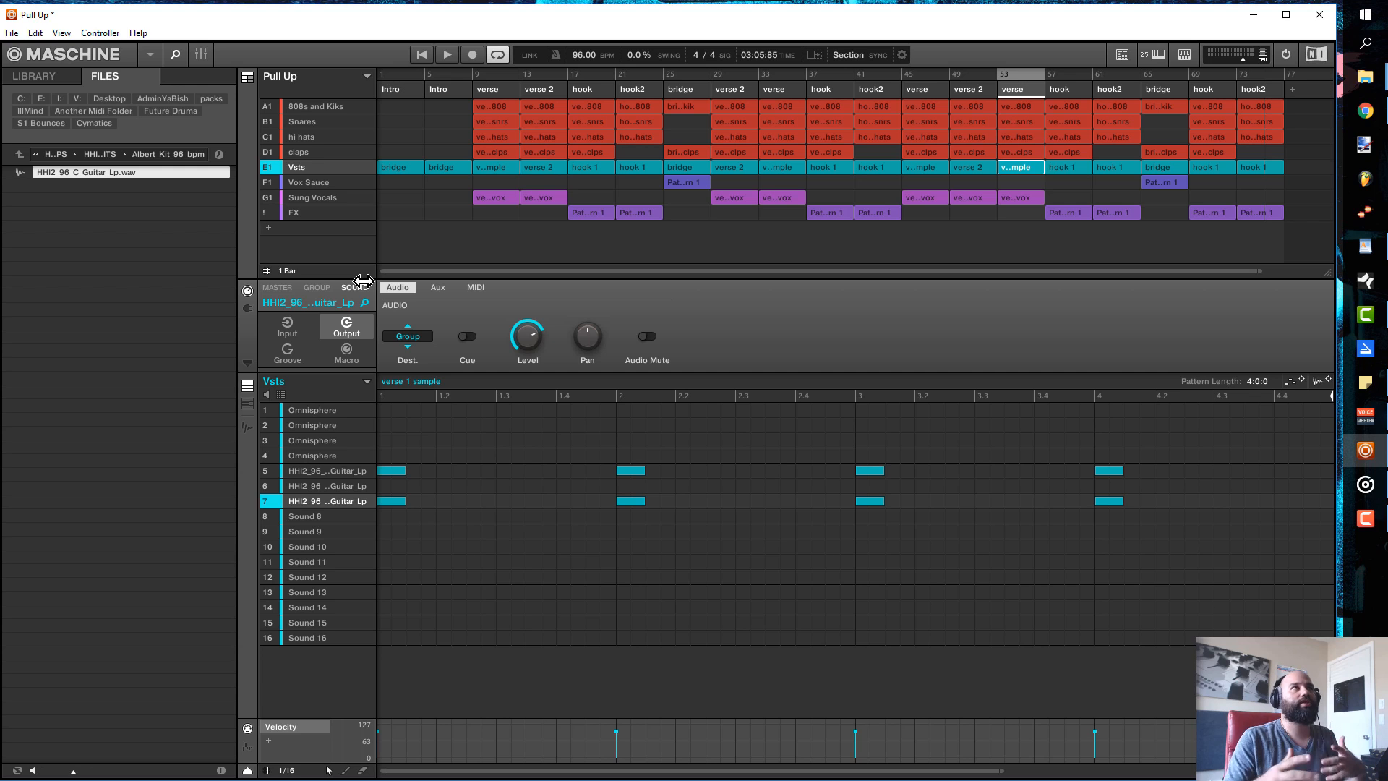
# - Switch from the arrangement timeline to the Ideas view and minimize the Maschine window
pyautogui.press('Tab')
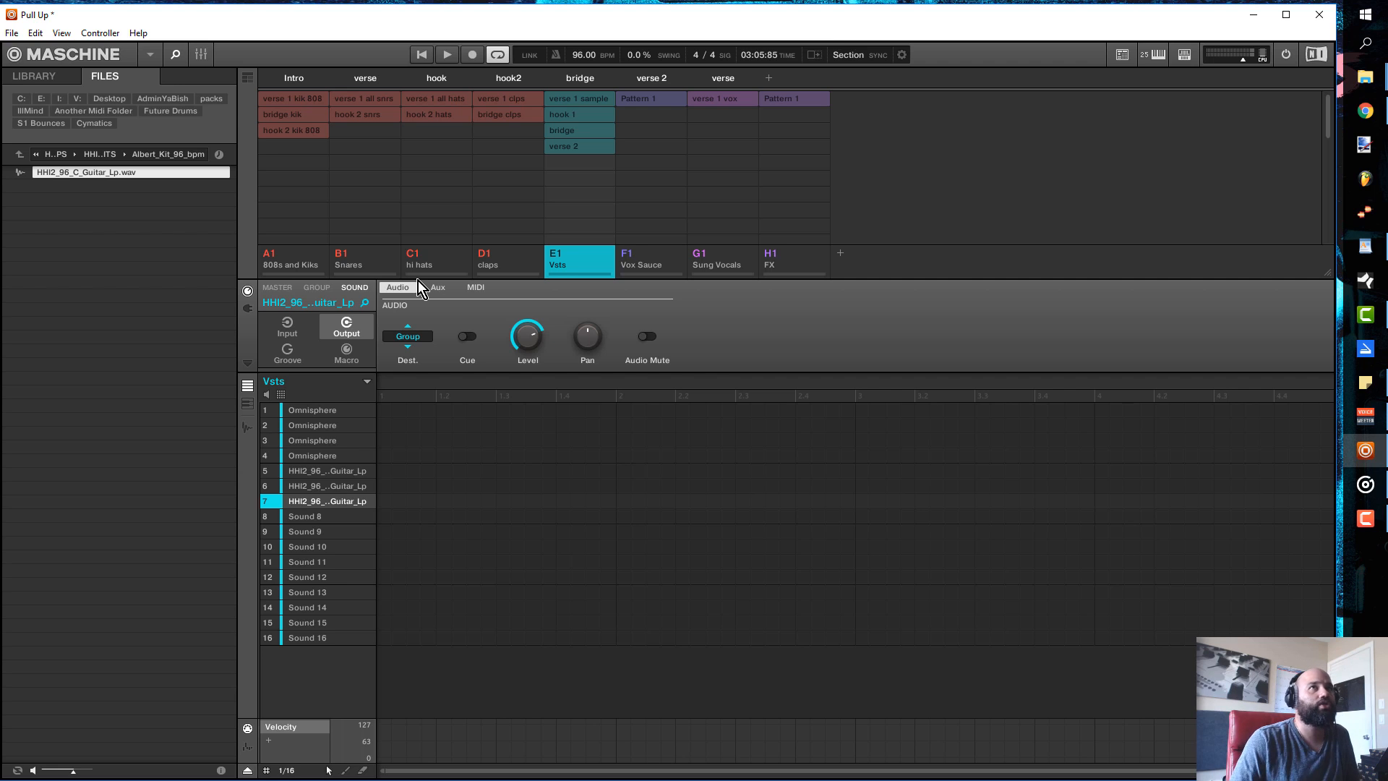
pyautogui.click(1262, 14)
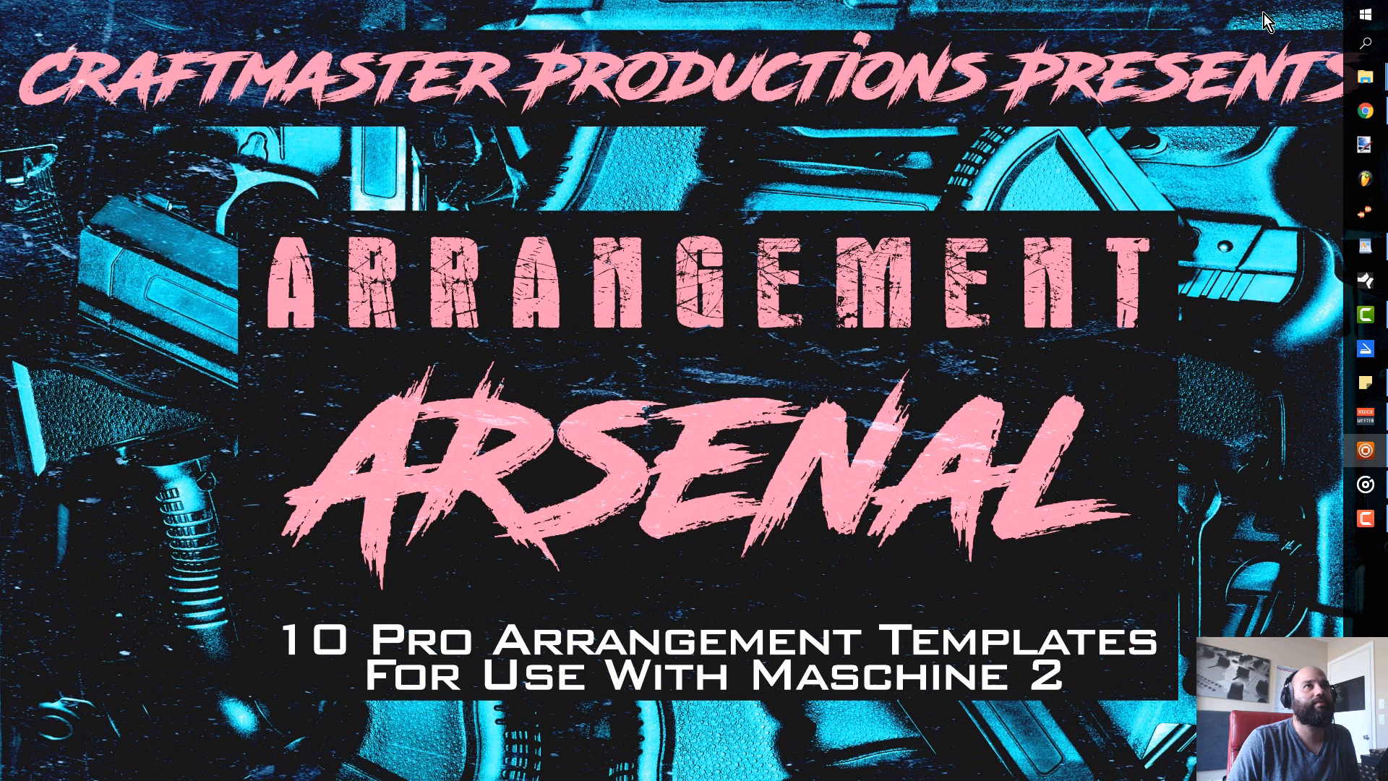